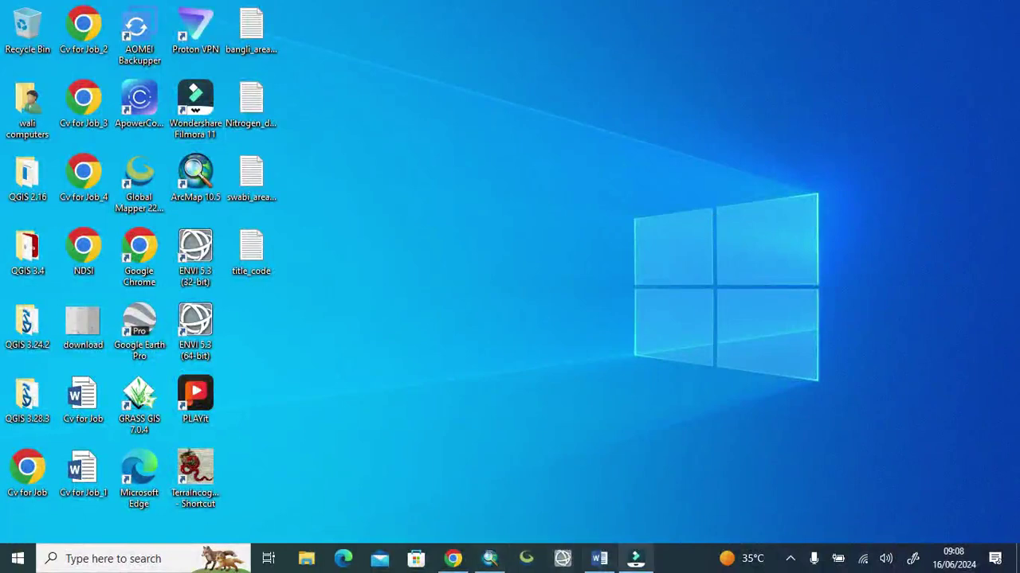
- Switch to the Word document and examine the SPEI formula, its variable definitions, the PET estimation steps and the notes on precipitation data
{"action": "left_click", "coordinate": [600, 558]}
{"action": "scroll", "coordinate": [458, 362], "scroll_direction": "up", "scroll_amount": 6}
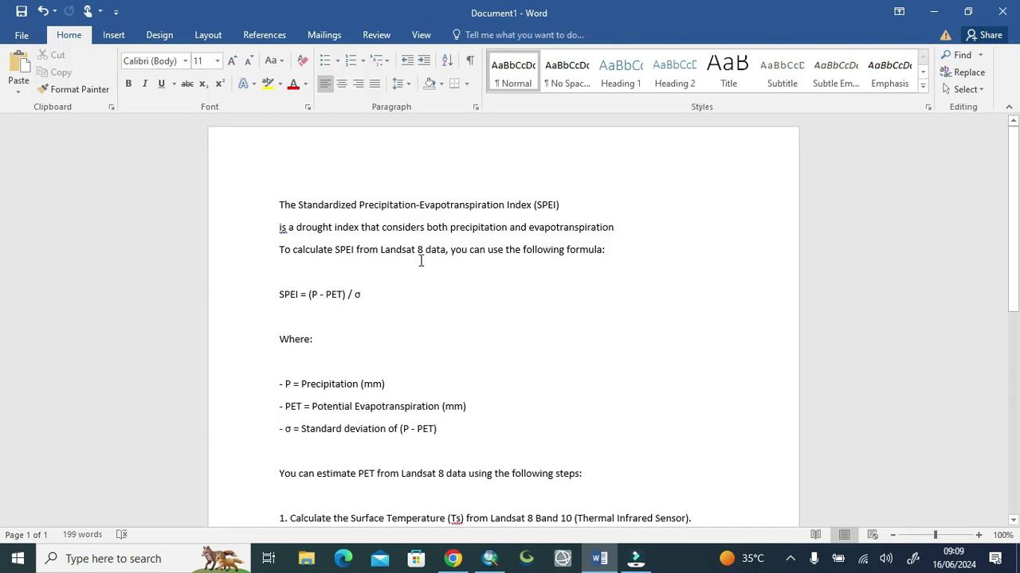
{"action": "left_click", "coordinate": [265, 294]}
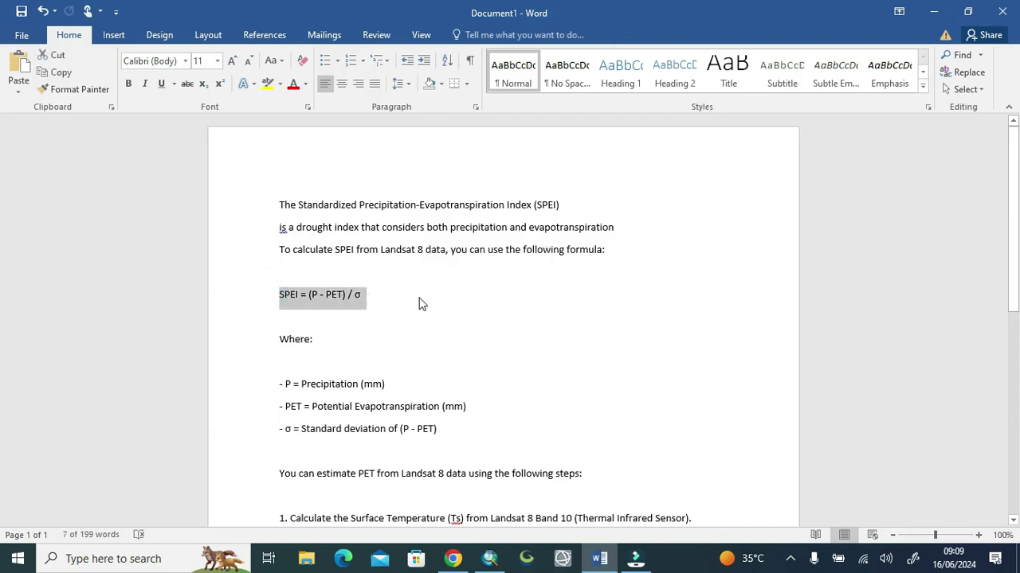
{"action": "scroll", "coordinate": [422, 303], "scroll_direction": "down", "scroll_amount": 1}
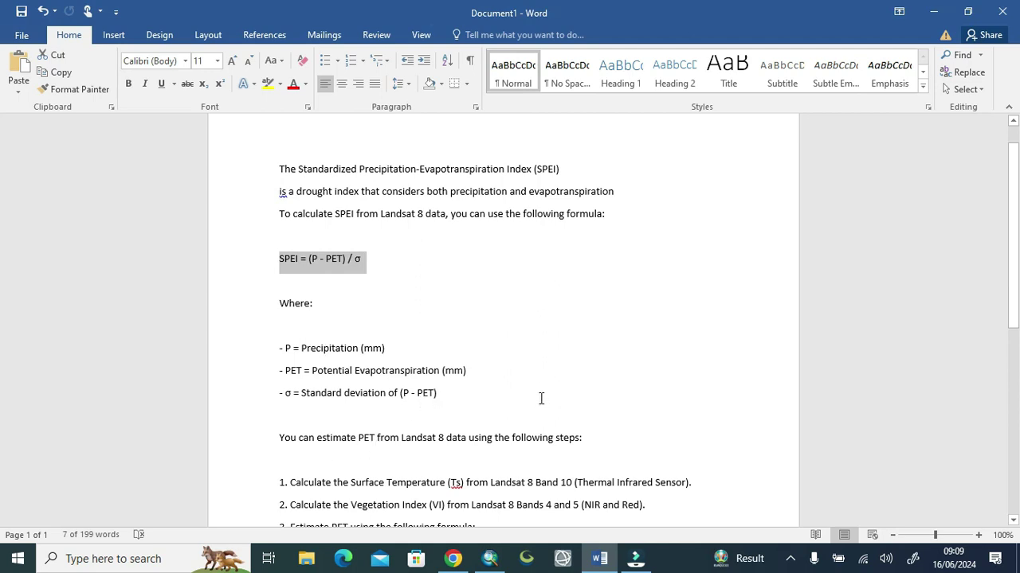
{"action": "scroll", "coordinate": [541, 398], "scroll_direction": "down", "scroll_amount": 3}
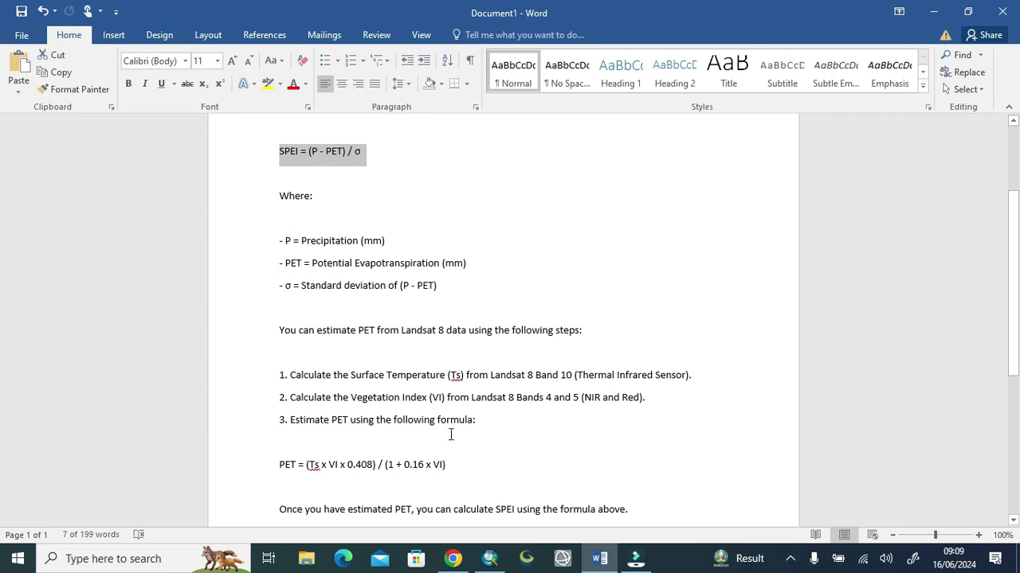
{"action": "scroll", "coordinate": [434, 394], "scroll_direction": "down", "scroll_amount": 2}
{"action": "scroll", "coordinate": [334, 398], "scroll_direction": "down", "scroll_amount": 1}
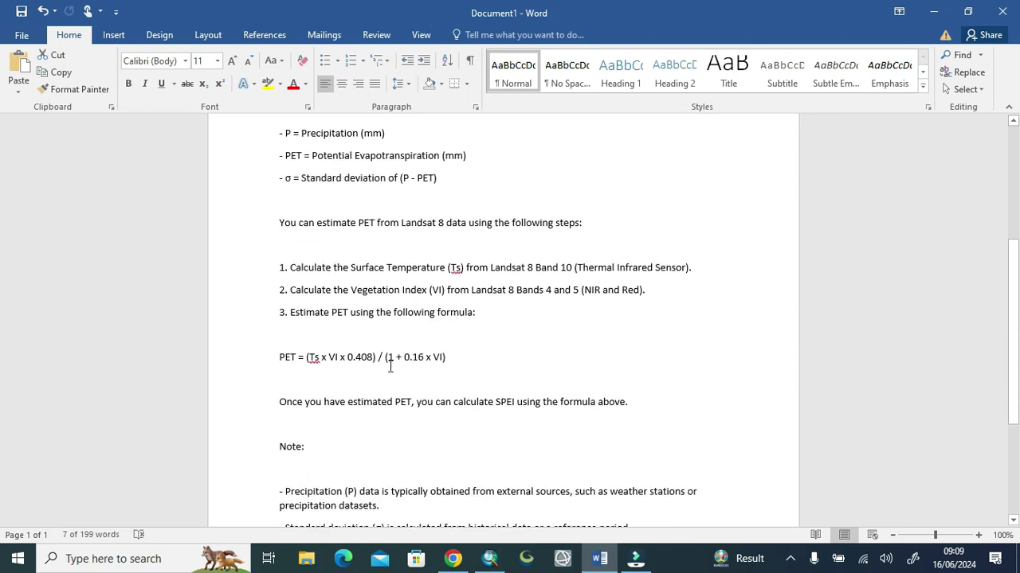
{"action": "scroll", "coordinate": [390, 366], "scroll_direction": "down", "scroll_amount": 2}
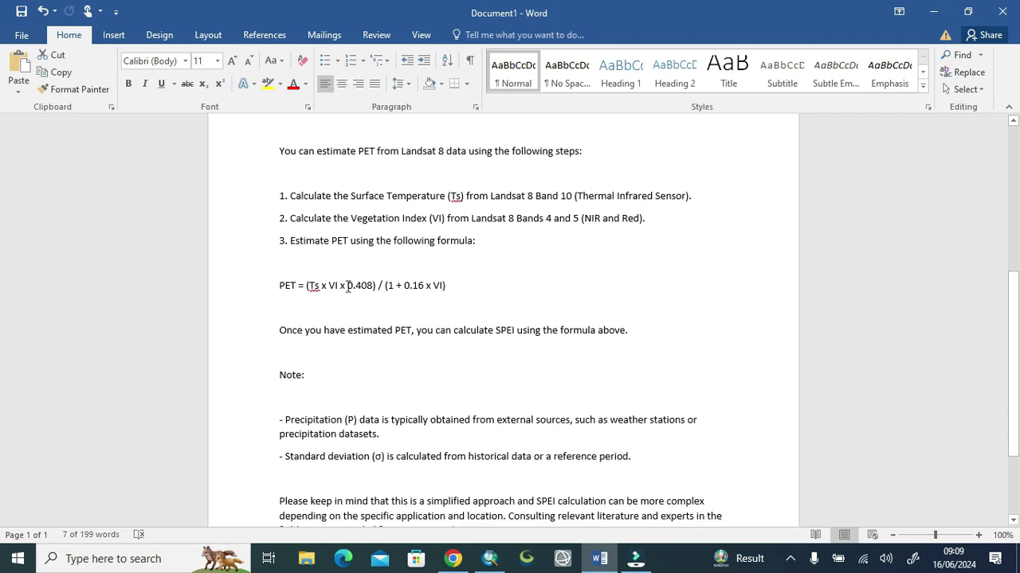
{"action": "scroll", "coordinate": [347, 293], "scroll_direction": "up", "scroll_amount": 7}
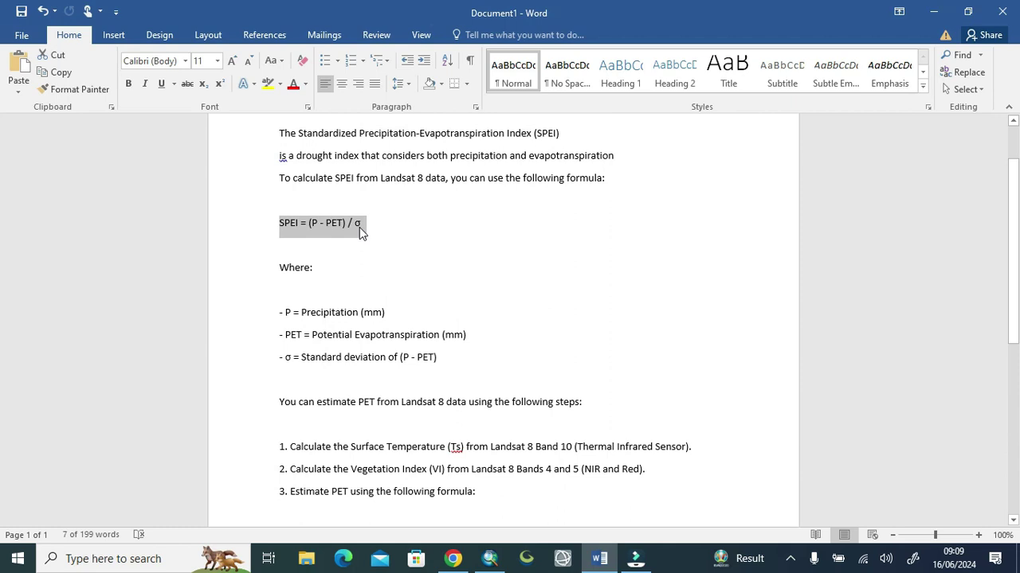
{"action": "left_click", "coordinate": [476, 276]}
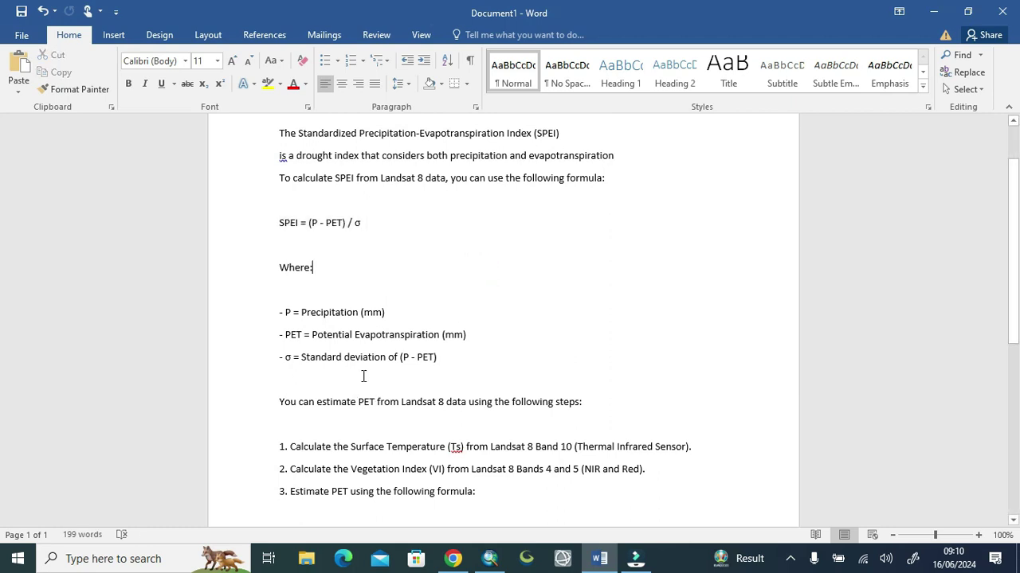
{"action": "scroll", "coordinate": [363, 376], "scroll_direction": "down", "scroll_amount": 1}
{"action": "scroll", "coordinate": [363, 375], "scroll_direction": "down", "scroll_amount": 2}
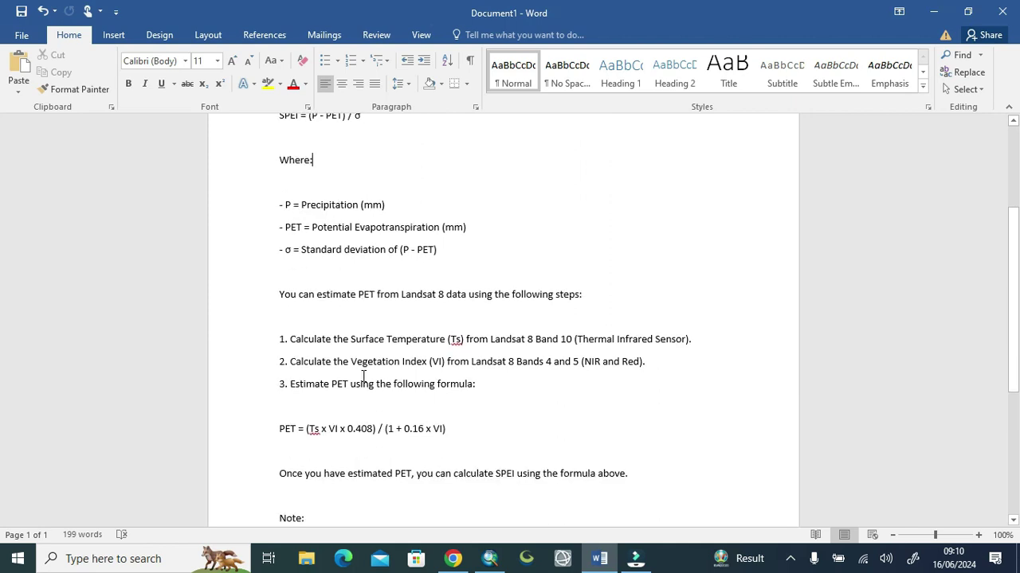
{"action": "scroll", "coordinate": [363, 375], "scroll_direction": "down", "scroll_amount": 2}
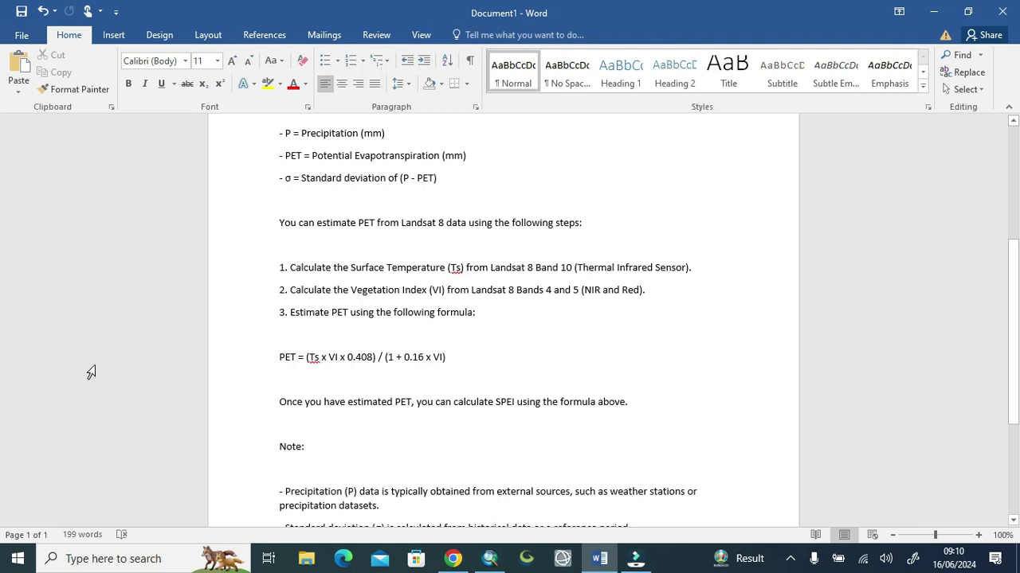
{"action": "scroll", "coordinate": [296, 336], "scroll_direction": "up", "scroll_amount": 3}
{"action": "scroll", "coordinate": [471, 372], "scroll_direction": "up", "scroll_amount": 2}
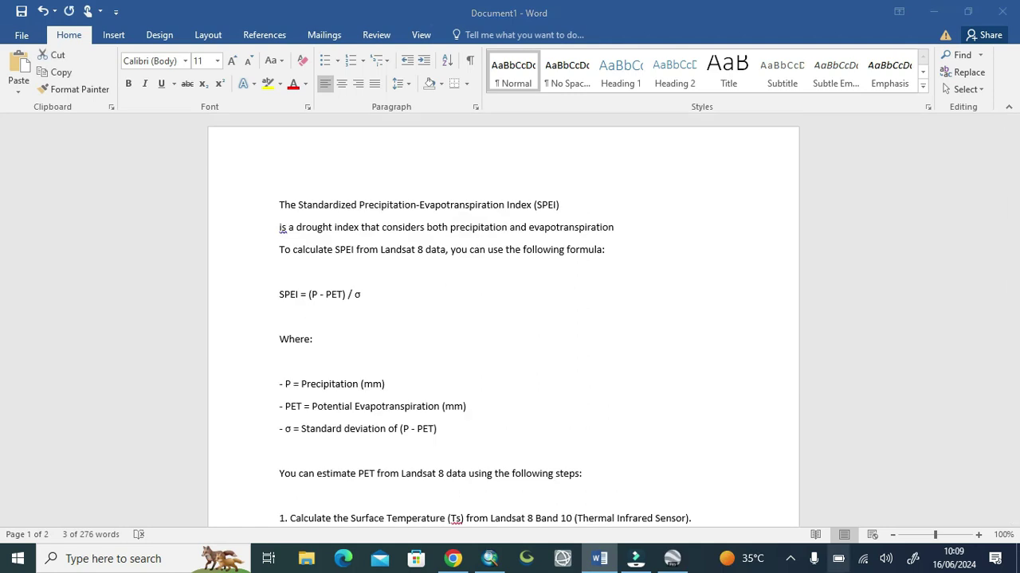
{"action": "left_click", "coordinate": [789, 567]}
{"action": "left_click", "coordinate": [789, 565]}
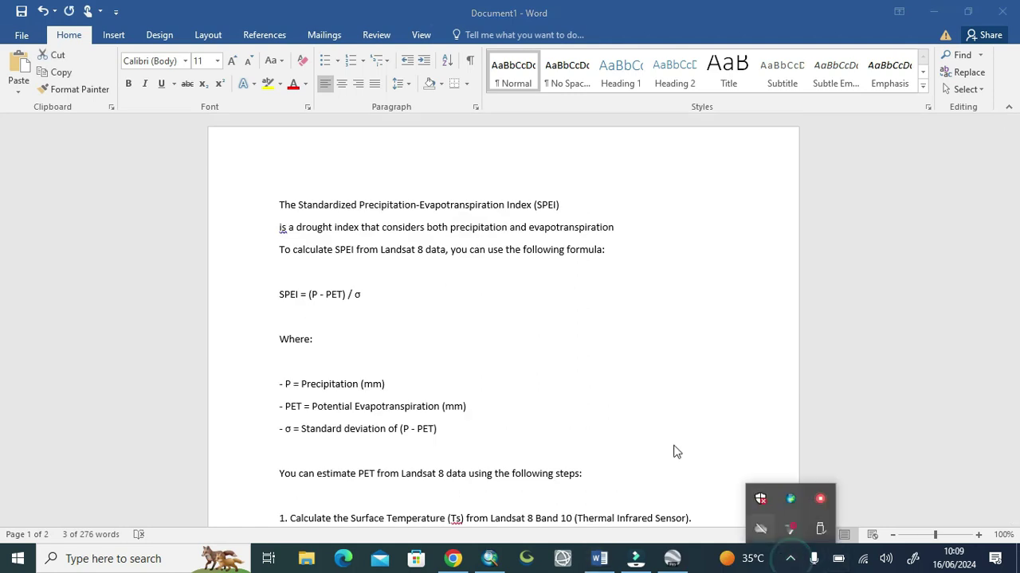
{"action": "scroll", "coordinate": [570, 320], "scroll_direction": "down", "scroll_amount": 10}
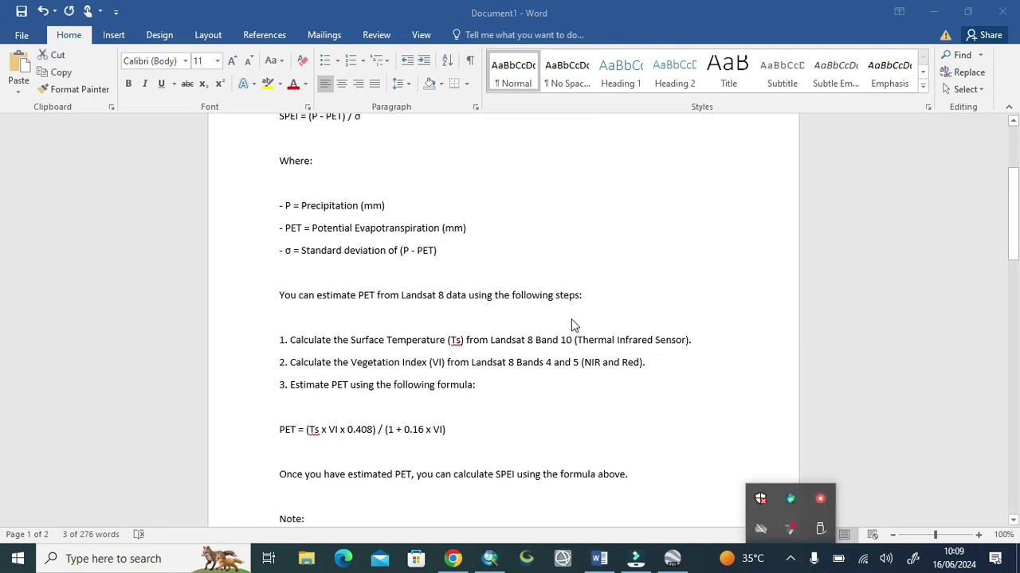
{"action": "left_click", "coordinate": [930, 13]}
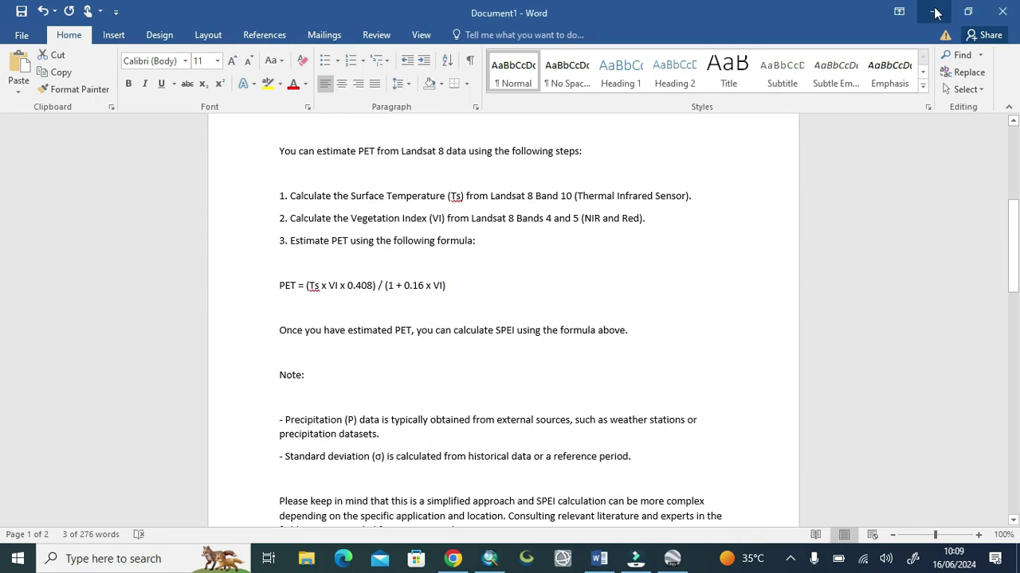
- Switch to ArcMap and apply the purple-to-green color ramp to the temp_bahrin_degree_clip raster
{"action": "left_click", "coordinate": [489, 559]}
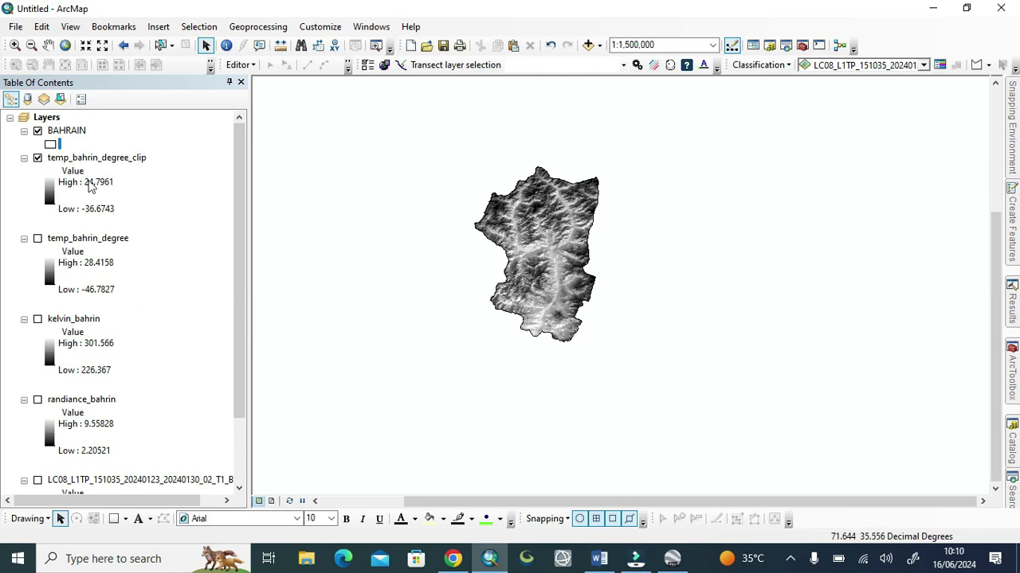
{"action": "left_click", "coordinate": [50, 191]}
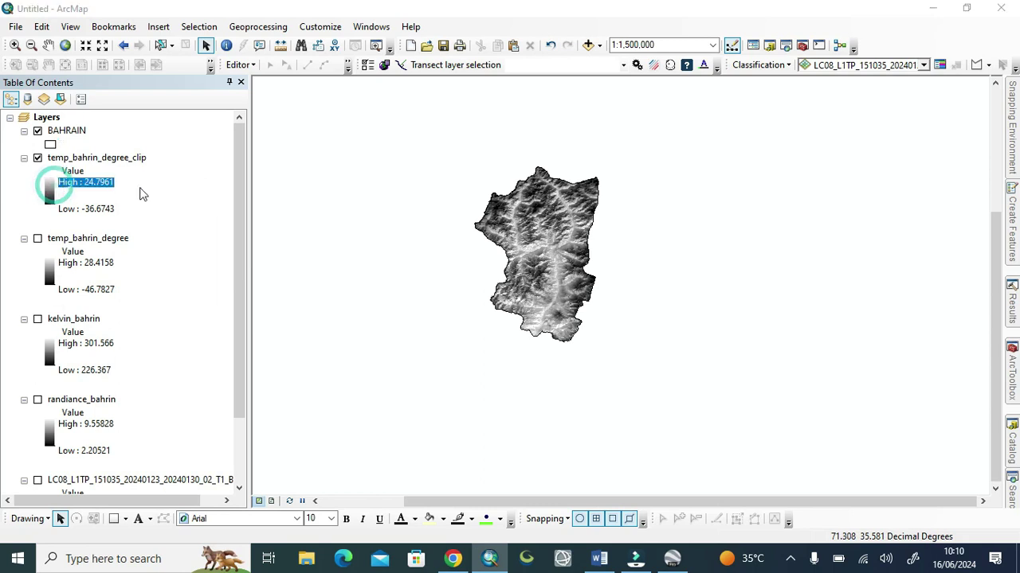
{"action": "left_click", "coordinate": [164, 233]}
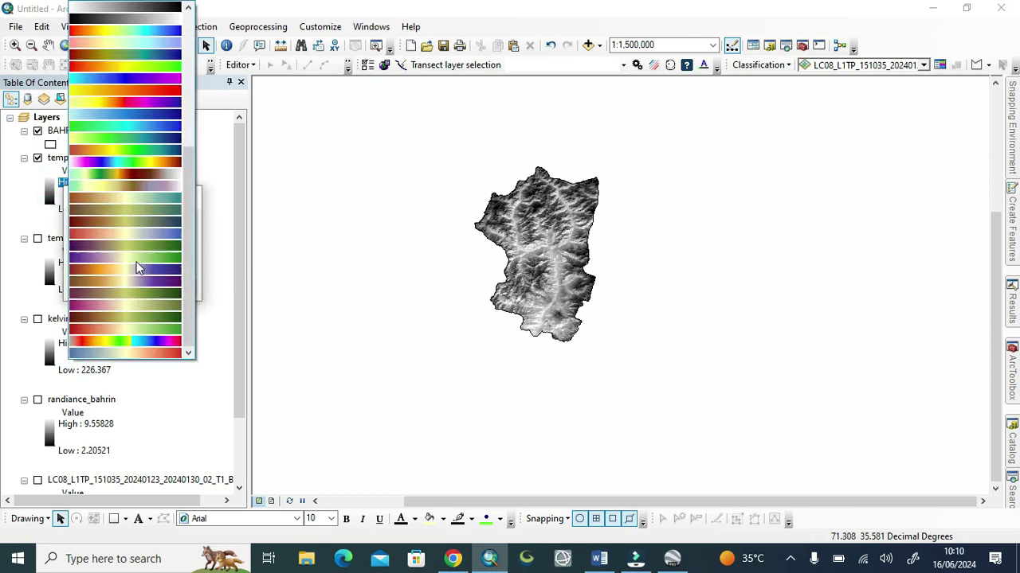
{"action": "left_click", "coordinate": [137, 266]}
{"action": "left_click", "coordinate": [96, 287]}
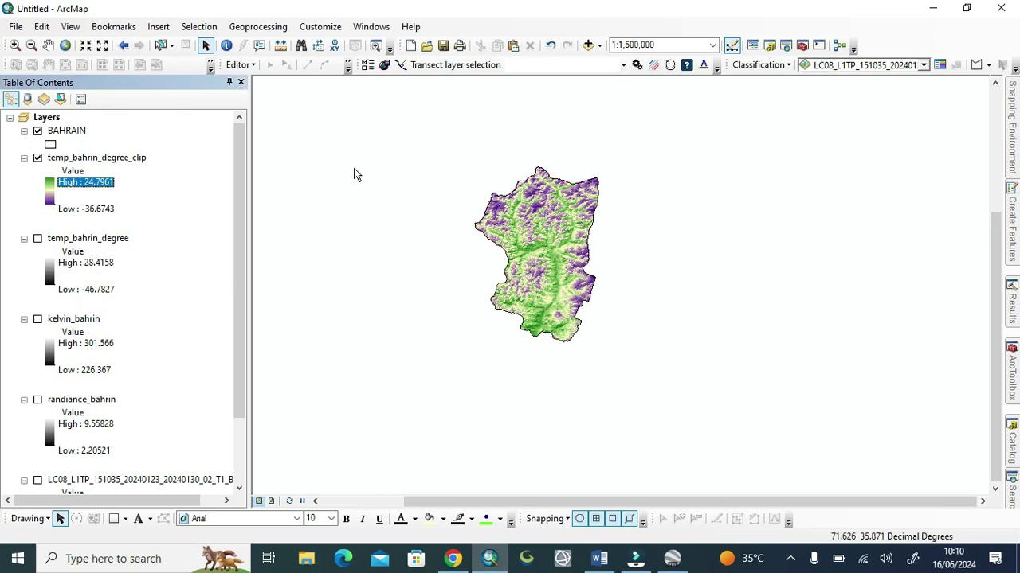
{"action": "left_click", "coordinate": [945, 11]}
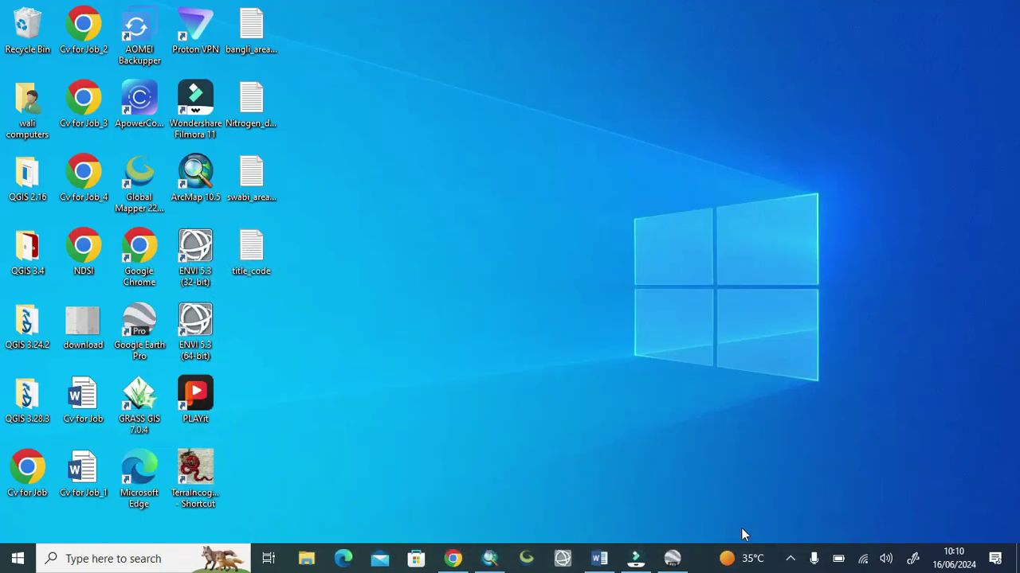
- Switch to Google Earth Pro and open the precipitation data of the CRU TS 4.07 grid box at 35.75 N, 72.25 E
{"action": "left_click", "coordinate": [672, 558]}
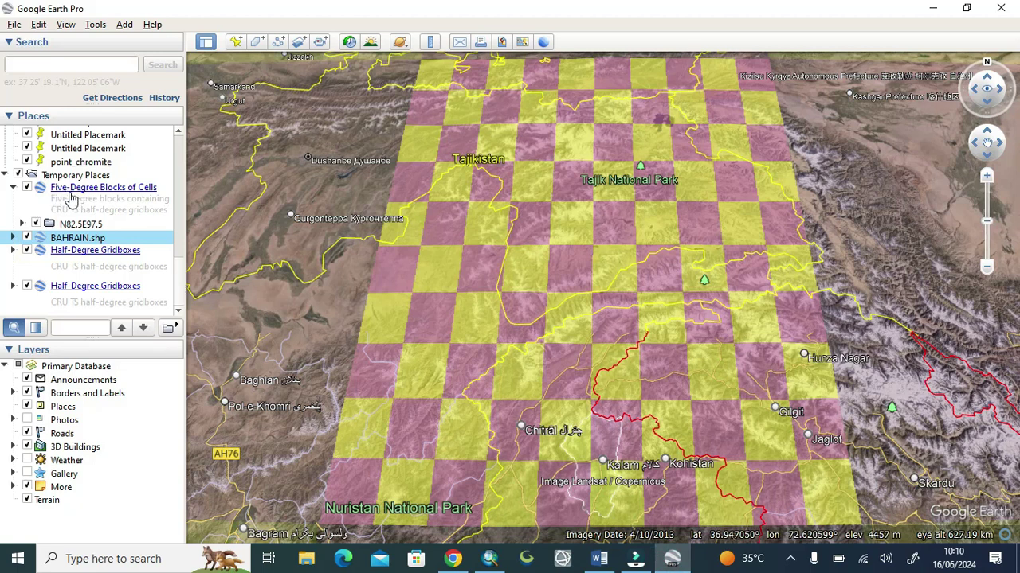
{"action": "scroll", "coordinate": [70, 197], "scroll_direction": "up", "scroll_amount": 2}
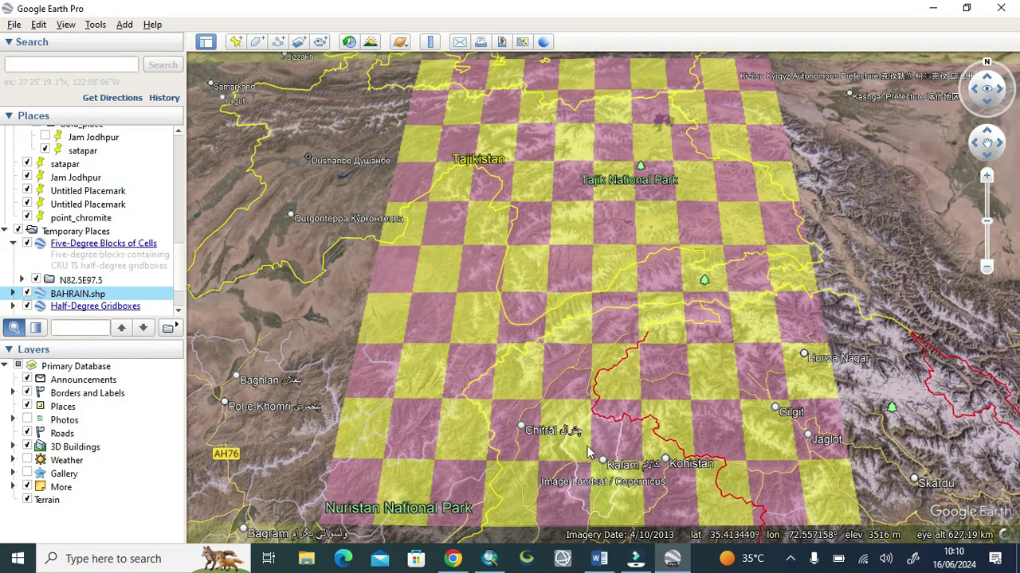
{"action": "scroll", "coordinate": [605, 454], "scroll_direction": "up", "scroll_amount": 2}
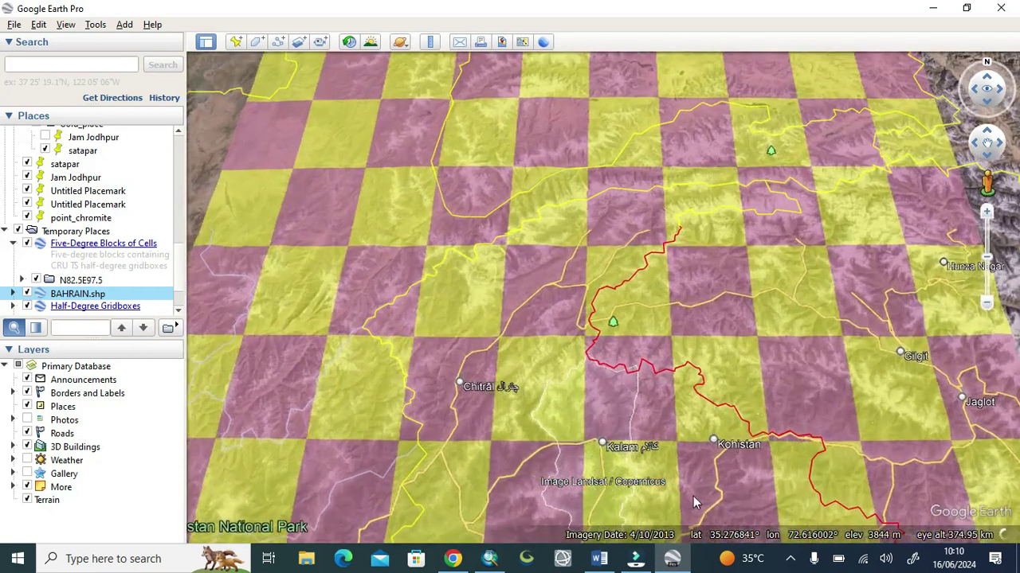
{"action": "left_click_drag", "start_coordinate": [605, 499], "coordinate": [609, 417]}
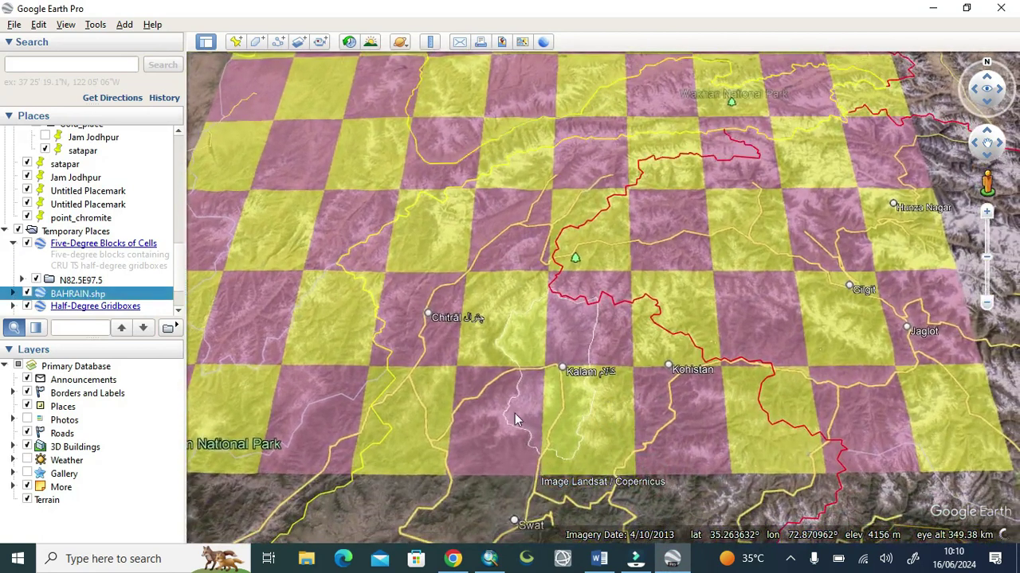
{"action": "left_click", "coordinate": [524, 333]}
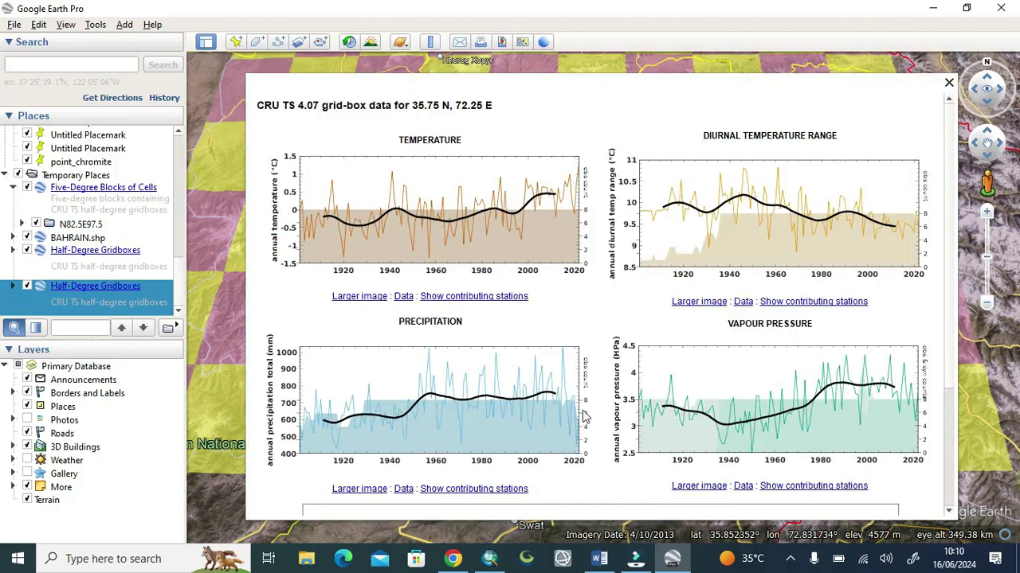
{"action": "scroll", "coordinate": [567, 392], "scroll_direction": "down", "scroll_amount": 1}
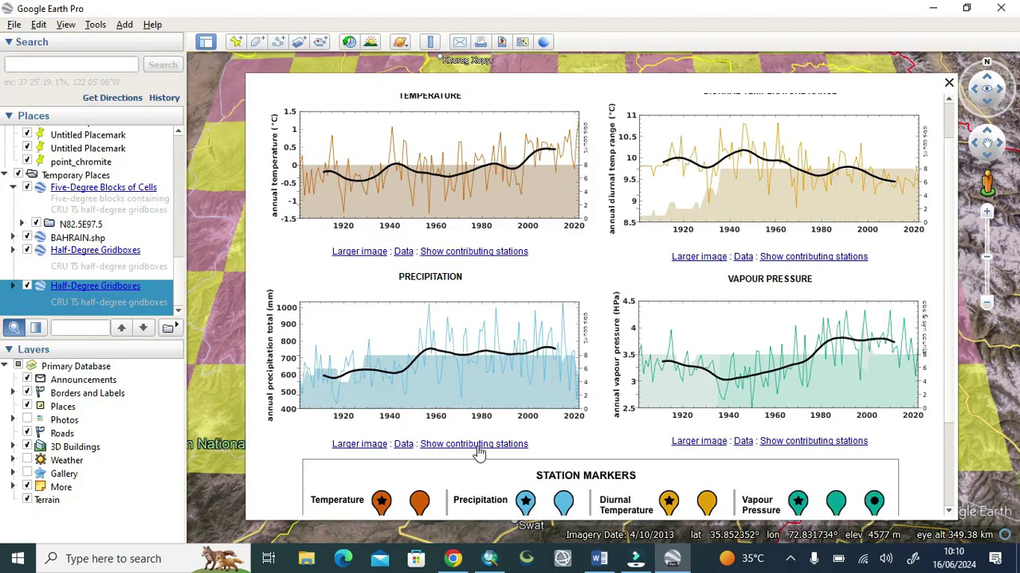
{"action": "left_click", "coordinate": [408, 450]}
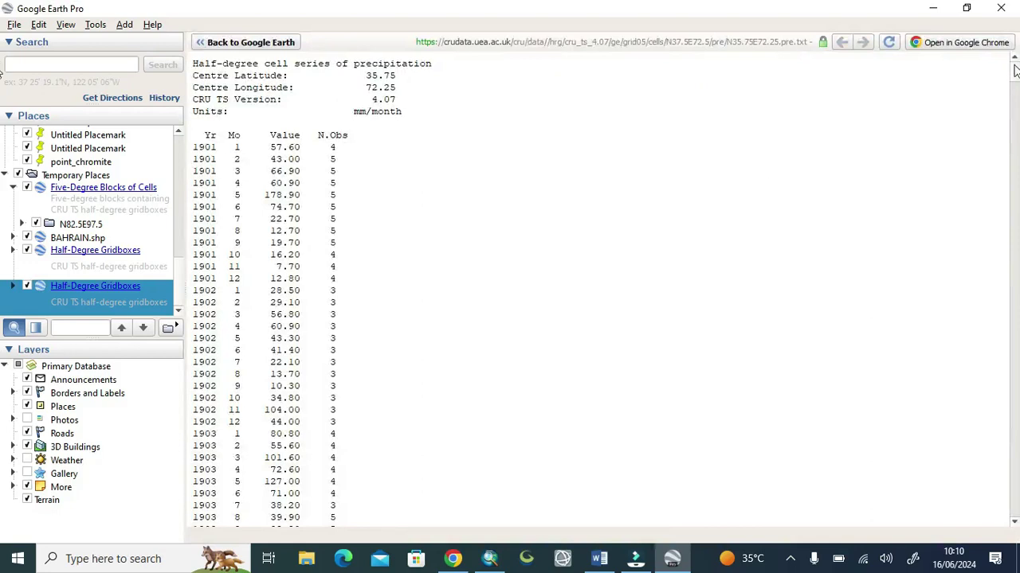
- Find the December 2022 record at the end of the precipitation series and highlight its value
{"action": "left_click_drag", "start_coordinate": [1015, 70], "coordinate": [1015, 502]}
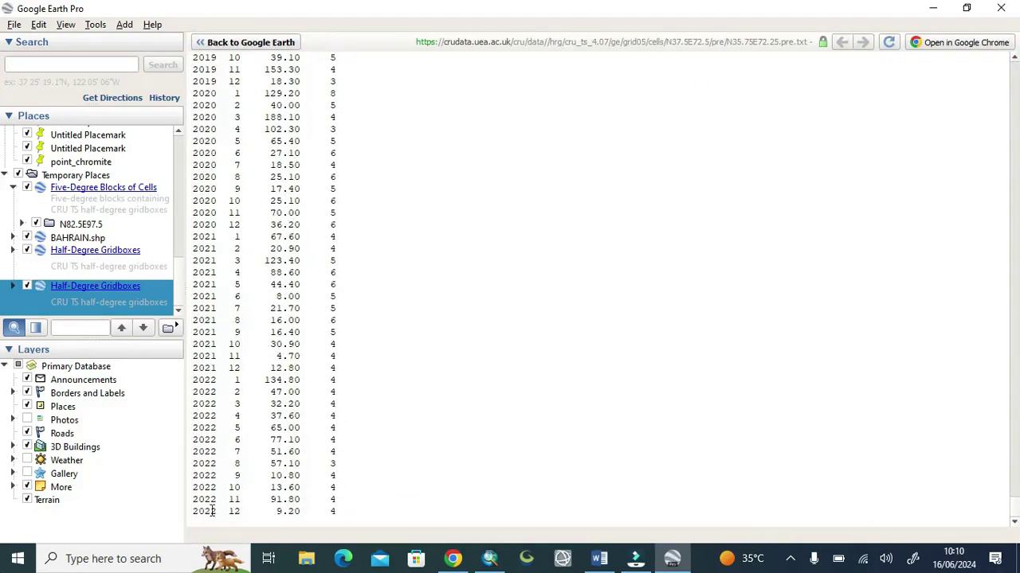
{"action": "scroll", "coordinate": [215, 494], "scroll_direction": "up", "scroll_amount": 20}
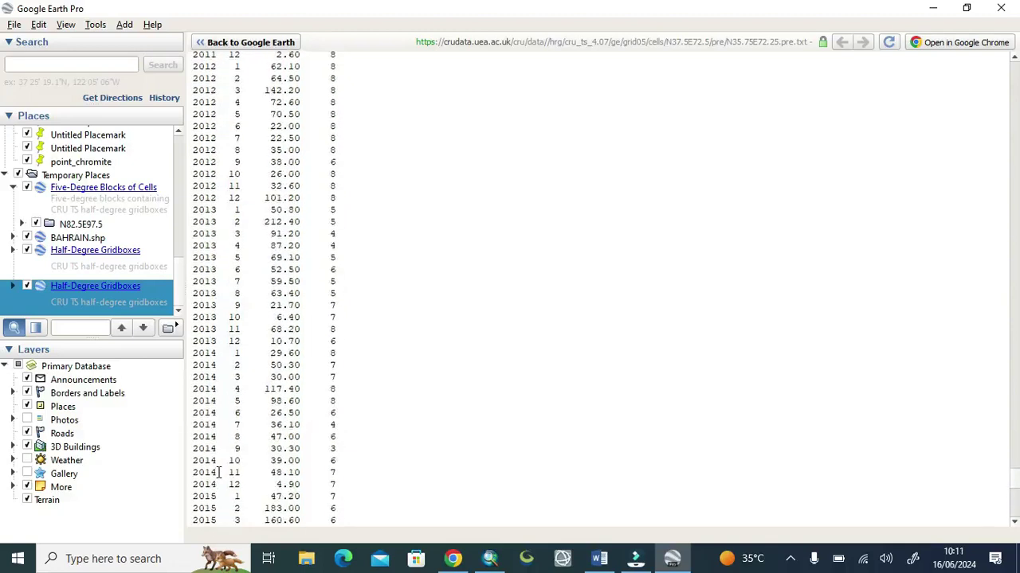
{"action": "scroll", "coordinate": [218, 473], "scroll_direction": "down", "scroll_amount": 20}
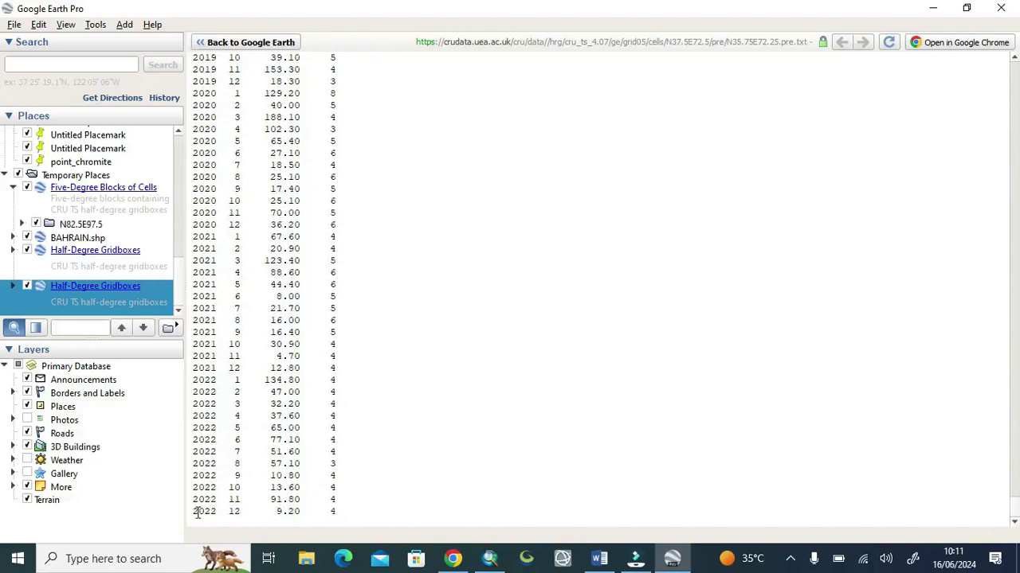
{"action": "left_click_drag", "start_coordinate": [305, 514], "coordinate": [270, 515]}
{"action": "left_click", "coordinate": [489, 558]}
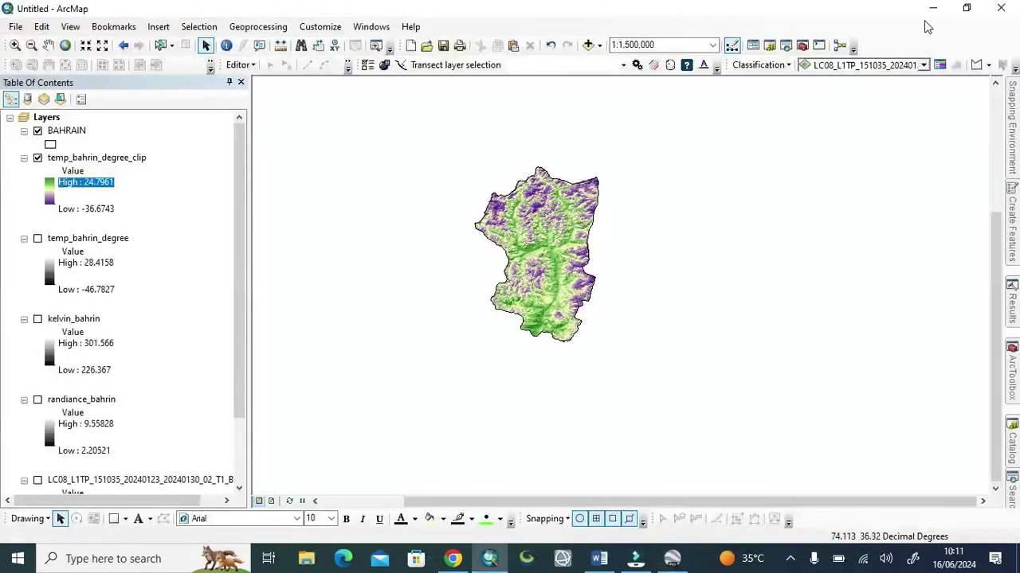
{"action": "left_click", "coordinate": [932, 8]}
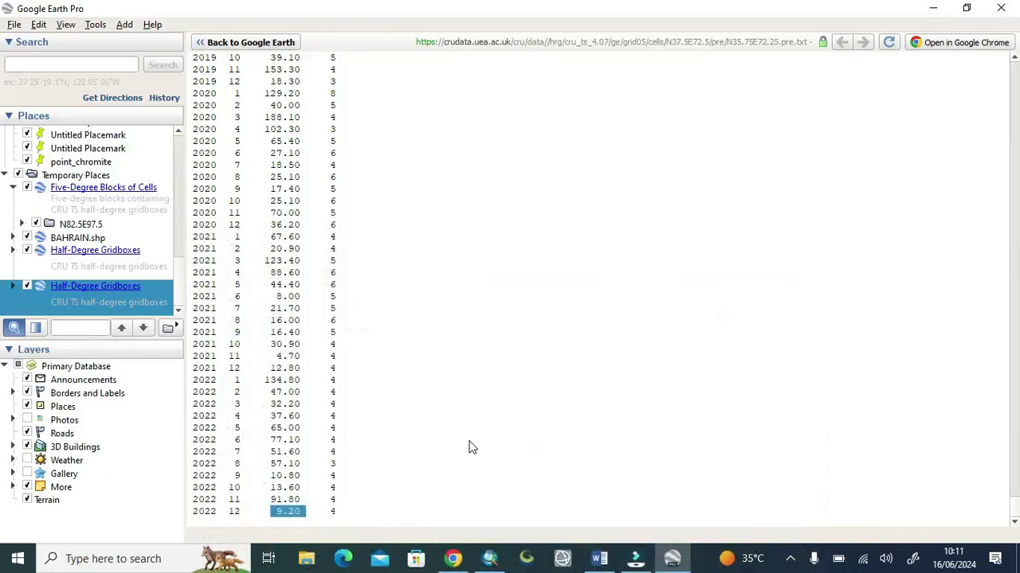
- Switch to Chrome and look through the saved bookmarks that do not fit in the bookmarks bar
{"action": "mouse_move", "coordinate": [467, 567]}
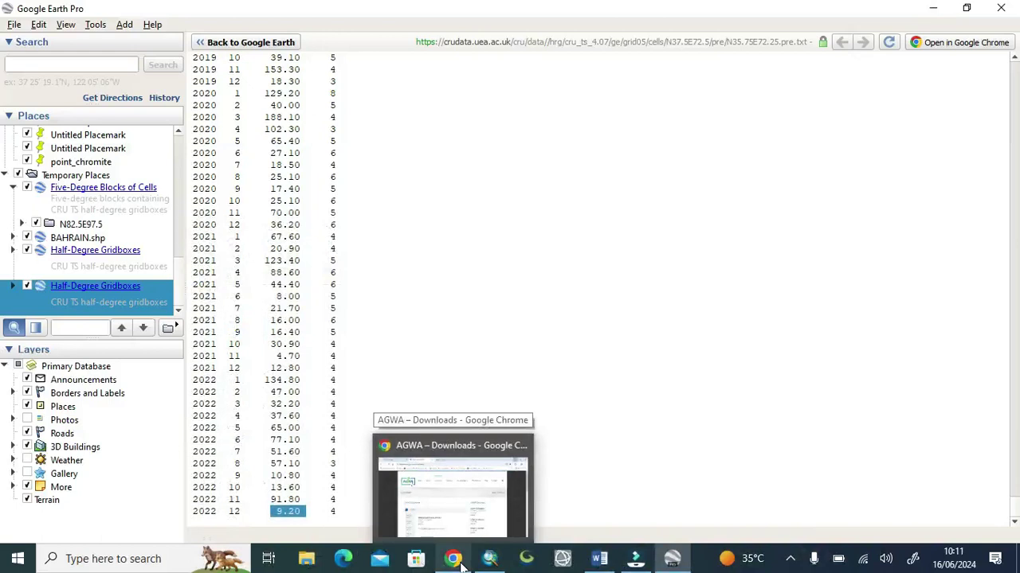
{"action": "left_click", "coordinate": [461, 563]}
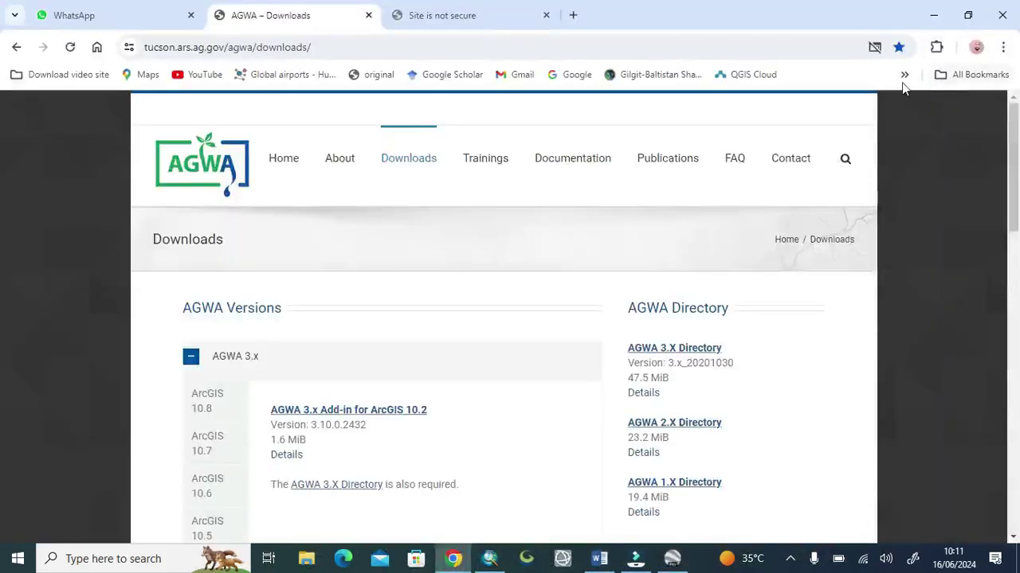
{"action": "left_click", "coordinate": [903, 74]}
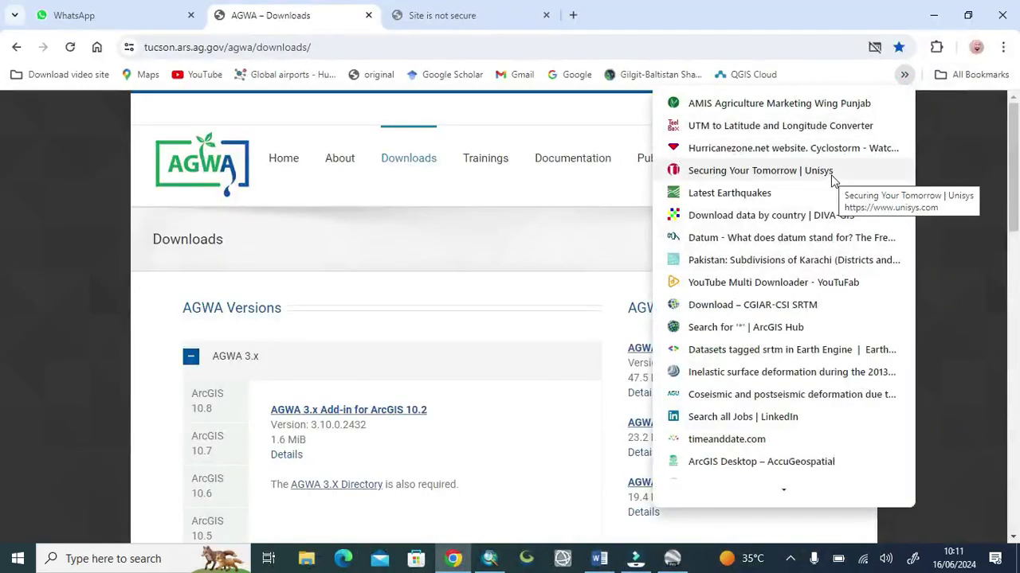
{"action": "scroll", "coordinate": [831, 179], "scroll_direction": "down", "scroll_amount": 8}
{"action": "scroll", "coordinate": [831, 179], "scroll_direction": "down", "scroll_amount": 10}
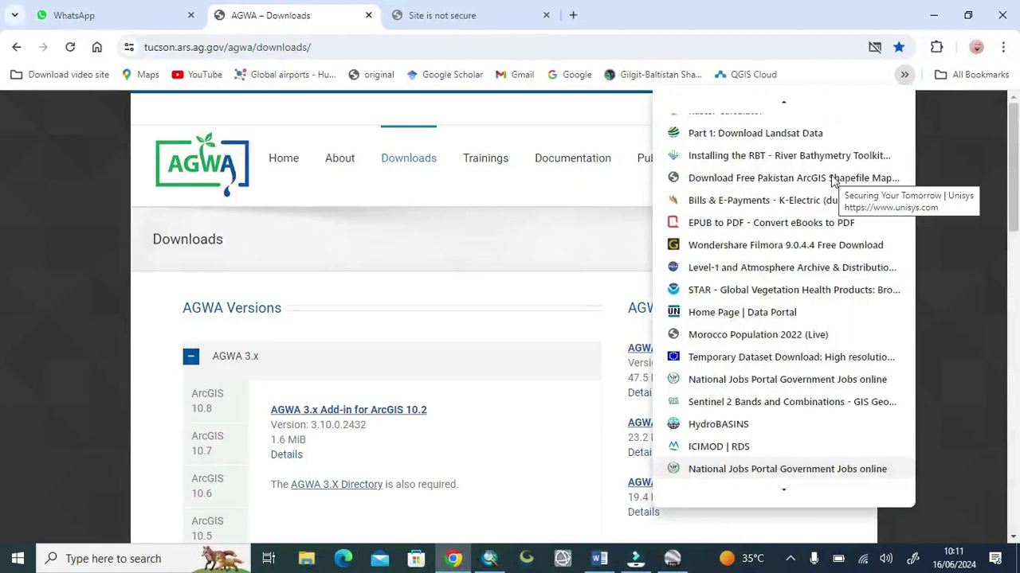
{"action": "scroll", "coordinate": [832, 181], "scroll_direction": "down", "scroll_amount": 5}
{"action": "scroll", "coordinate": [832, 180], "scroll_direction": "up", "scroll_amount": 5}
{"action": "scroll", "coordinate": [832, 181], "scroll_direction": "down", "scroll_amount": 8}
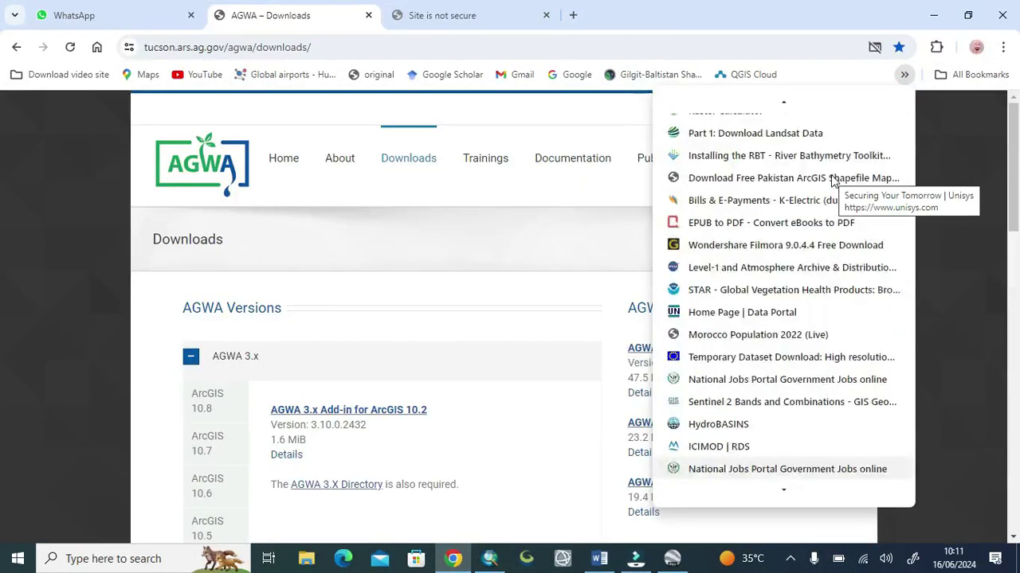
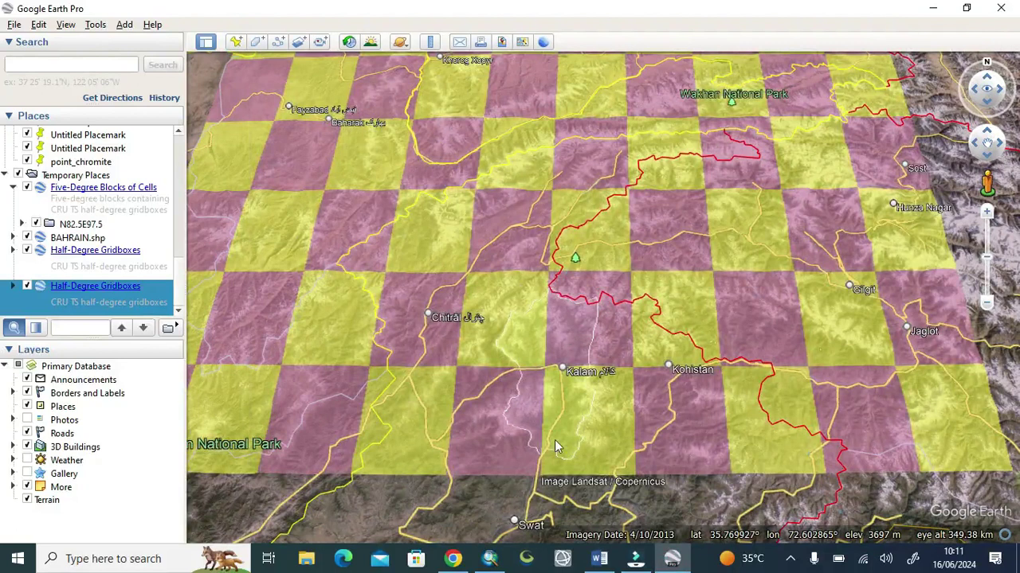
- In Google Earth Pro, reopen the precipitation data of the grid box at 35.75 N, 72.25 E and copy the December 2022 value
{"action": "left_click", "coordinate": [528, 391]}
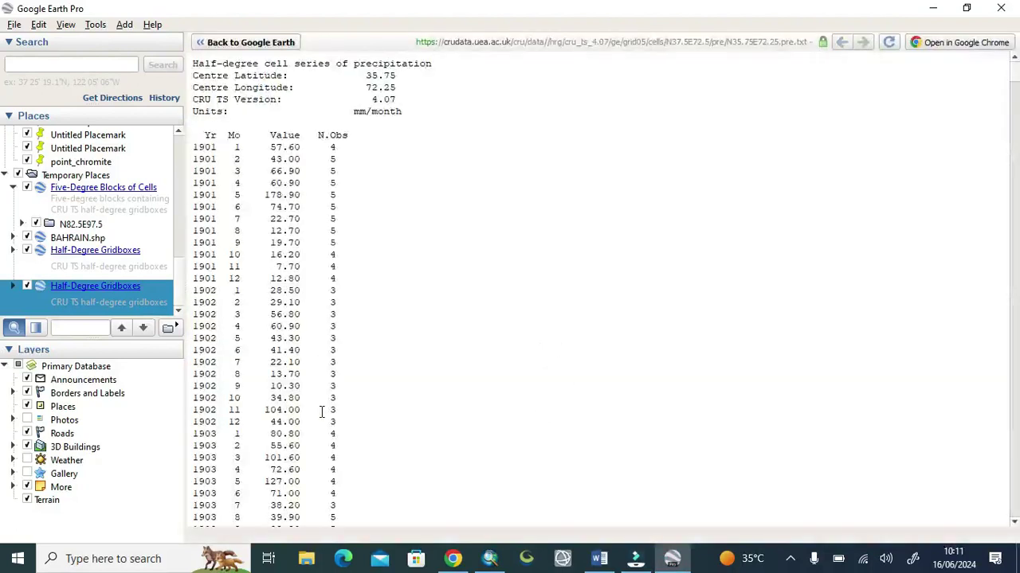
{"action": "scroll", "coordinate": [261, 439], "scroll_direction": "down", "scroll_amount": 5}
{"action": "left_click_drag", "start_coordinate": [1015, 77], "coordinate": [1016, 516]}
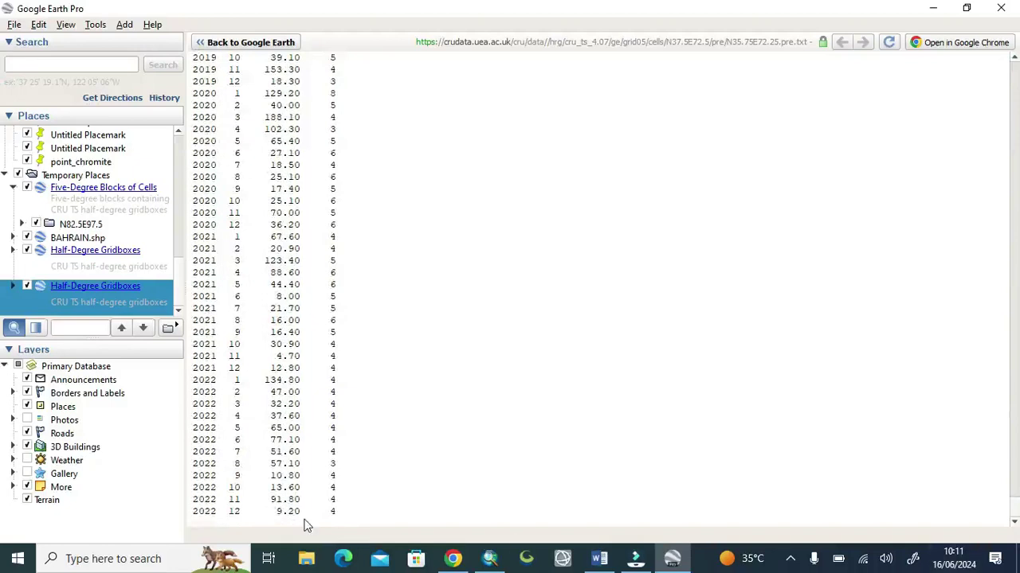
{"action": "left_click_drag", "start_coordinate": [306, 511], "coordinate": [195, 515]}
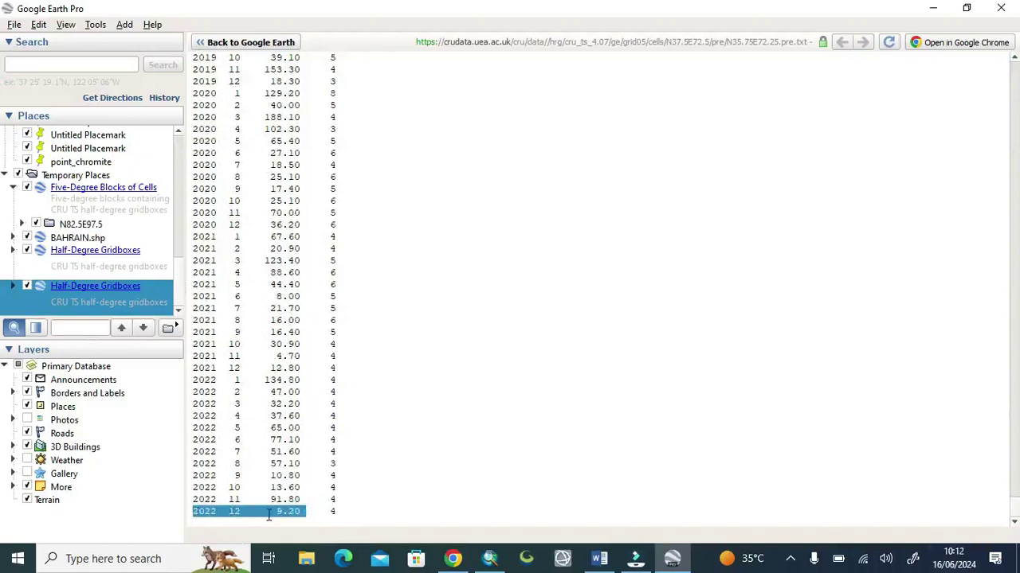
{"action": "left_click", "coordinate": [308, 514]}
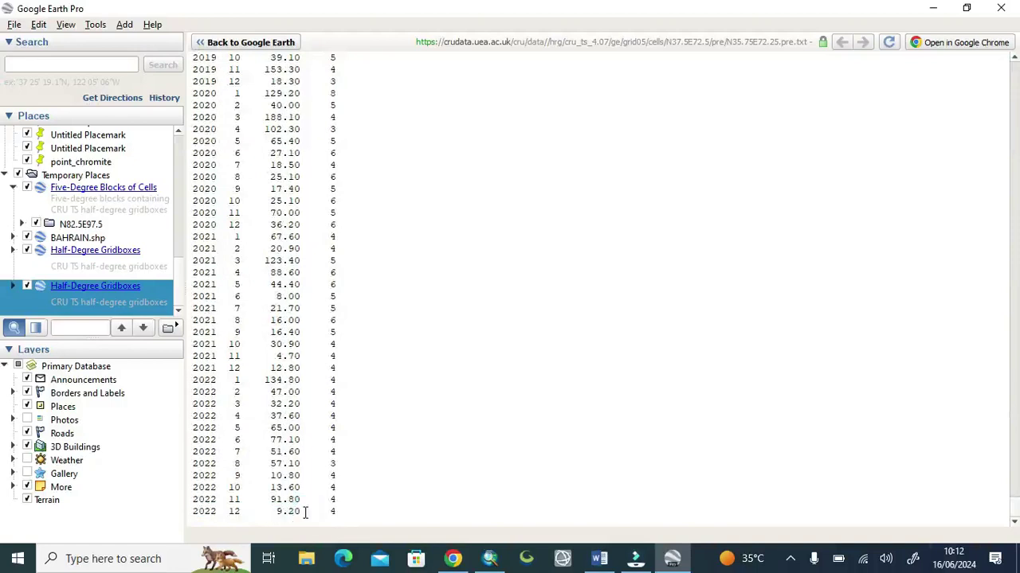
{"action": "left_click_drag", "start_coordinate": [306, 514], "coordinate": [276, 514]}
- Minimize the open windows, launch Excel 2016 and create a blank workbook
{"action": "key", "text": "alt+Tab"}
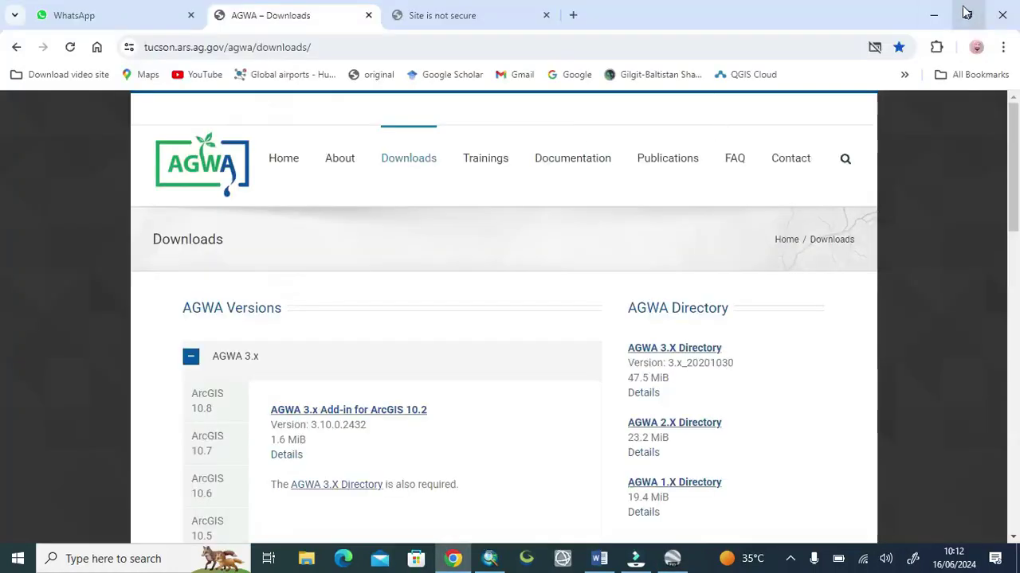
{"action": "left_click", "coordinate": [942, 13]}
{"action": "left_click", "coordinate": [939, 13]}
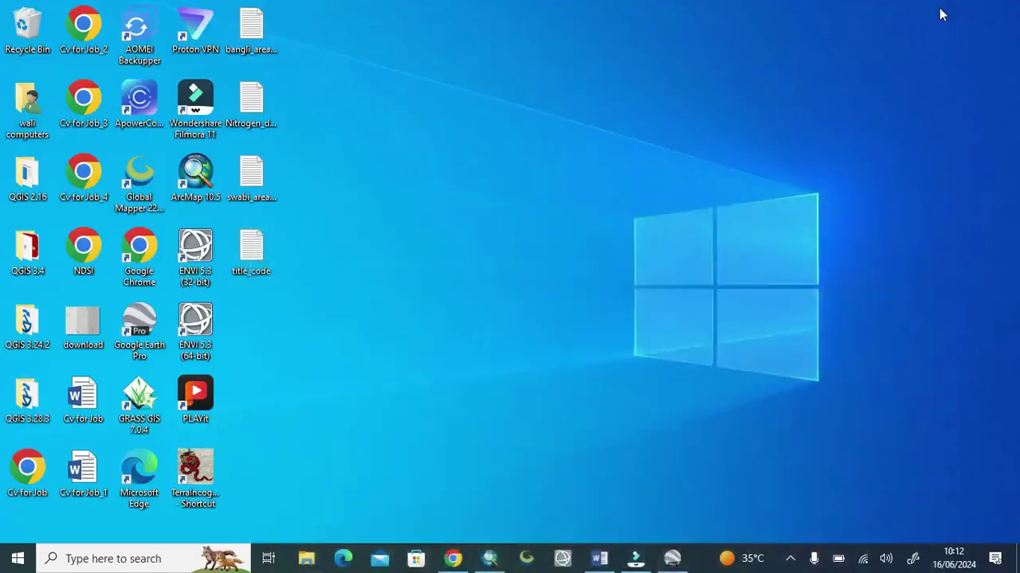
{"action": "left_click", "coordinate": [165, 561]}
{"action": "type", "text": "excel"}
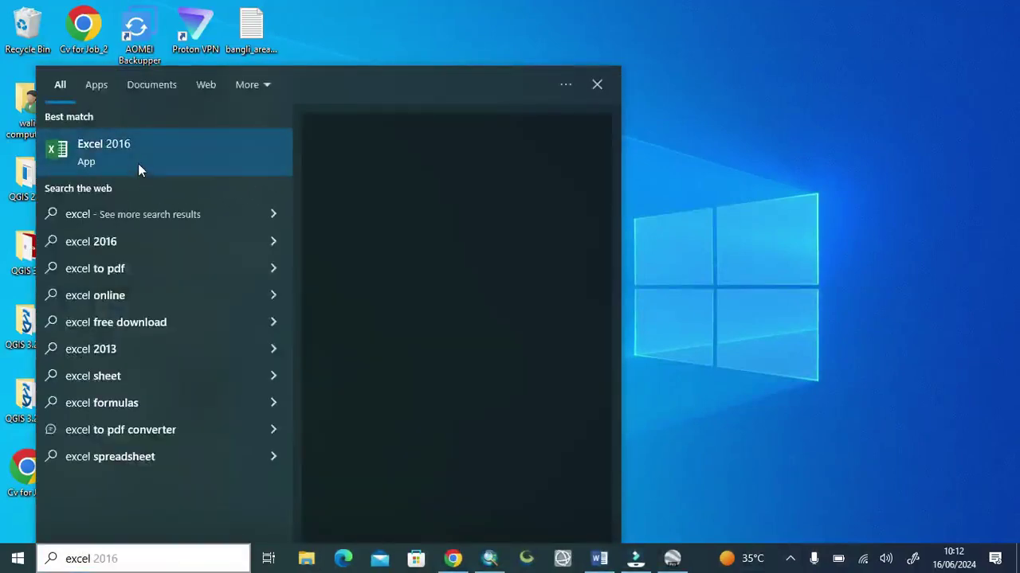
{"action": "left_click", "coordinate": [138, 163]}
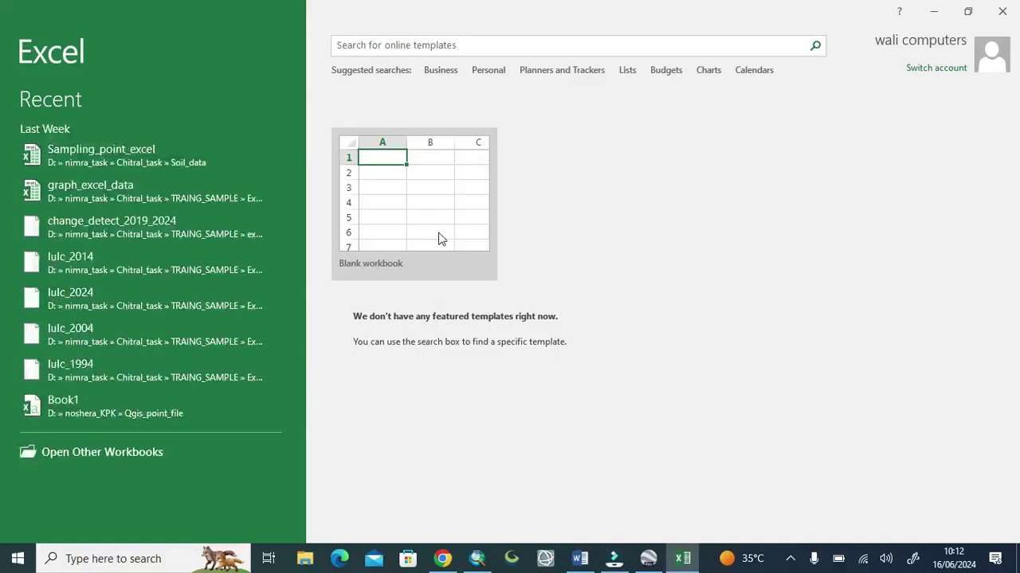
{"action": "left_click", "coordinate": [437, 223]}
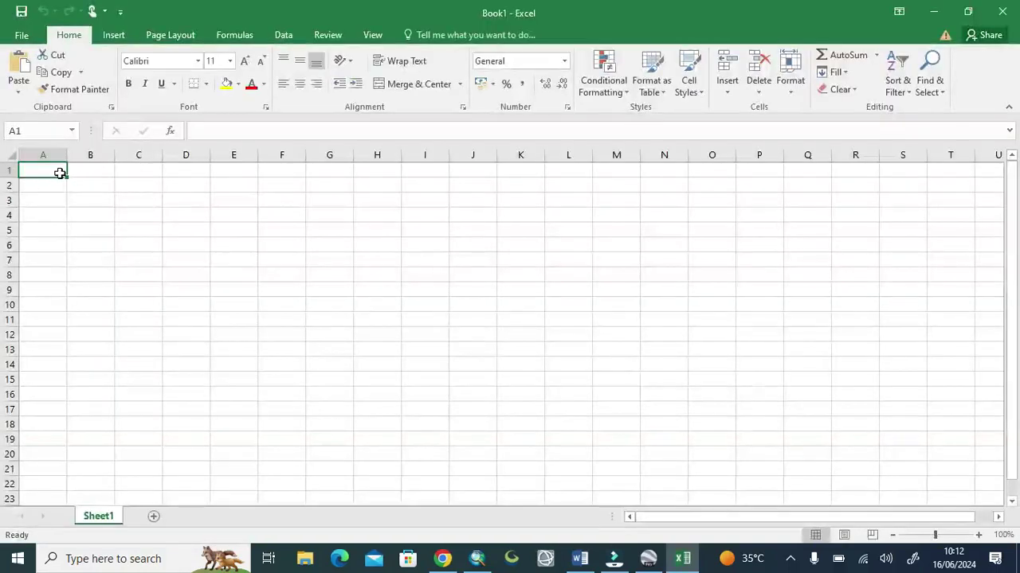
- Enter the column headers latitude, longitude and precip in cells A1 to C1
{"action": "type", "text": "latitude"}
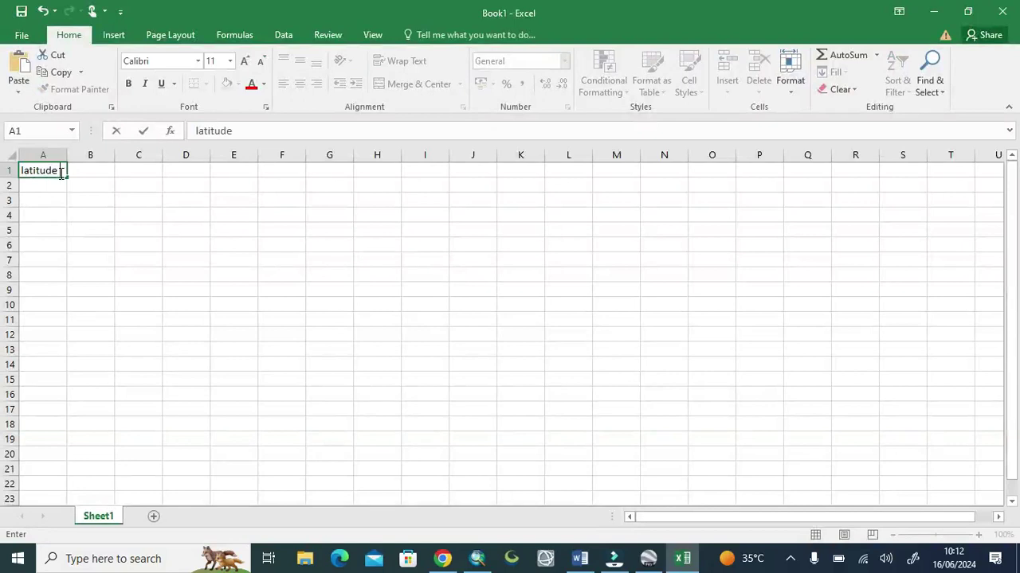
{"action": "key", "text": "Tab"}
{"action": "type", "text": "l"}
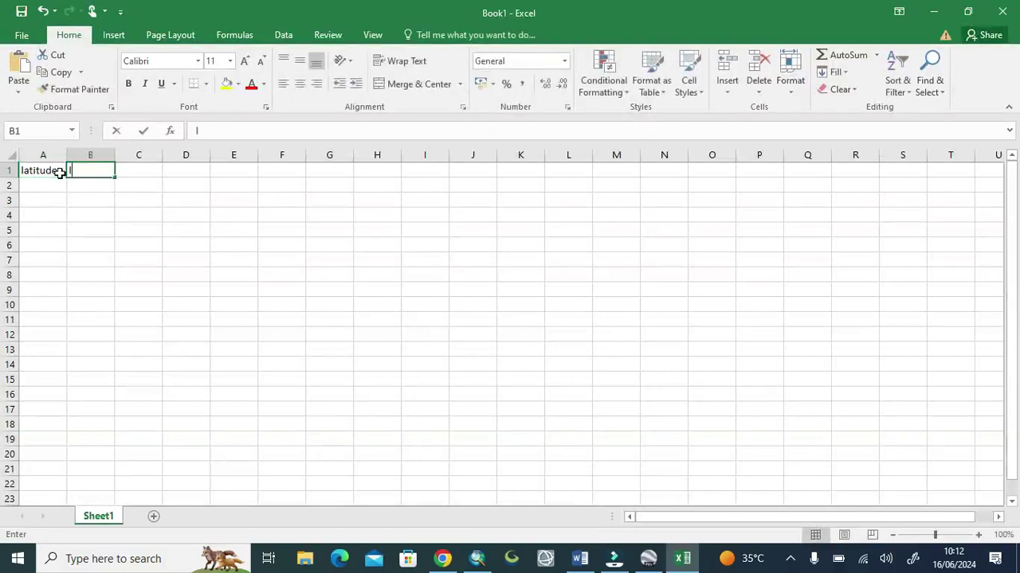
{"action": "type", "text": "ongitude"}
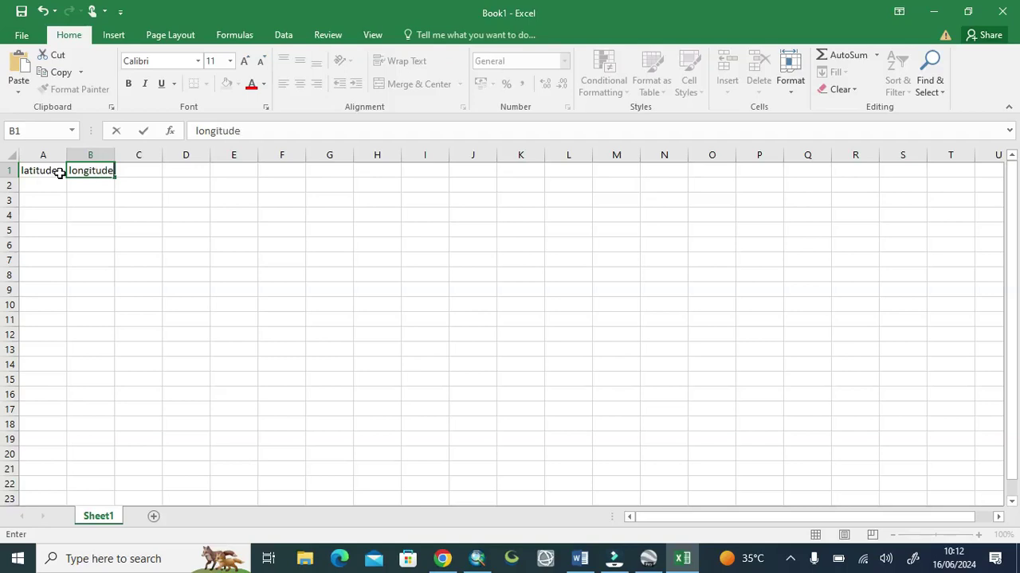
{"action": "key", "text": "Tab"}
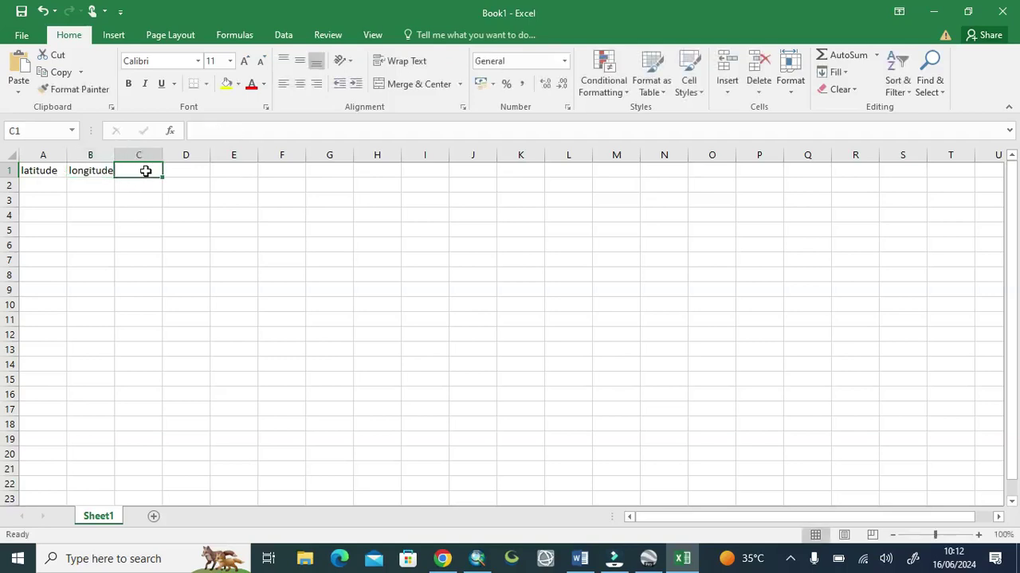
{"action": "type", "text": "precip"}
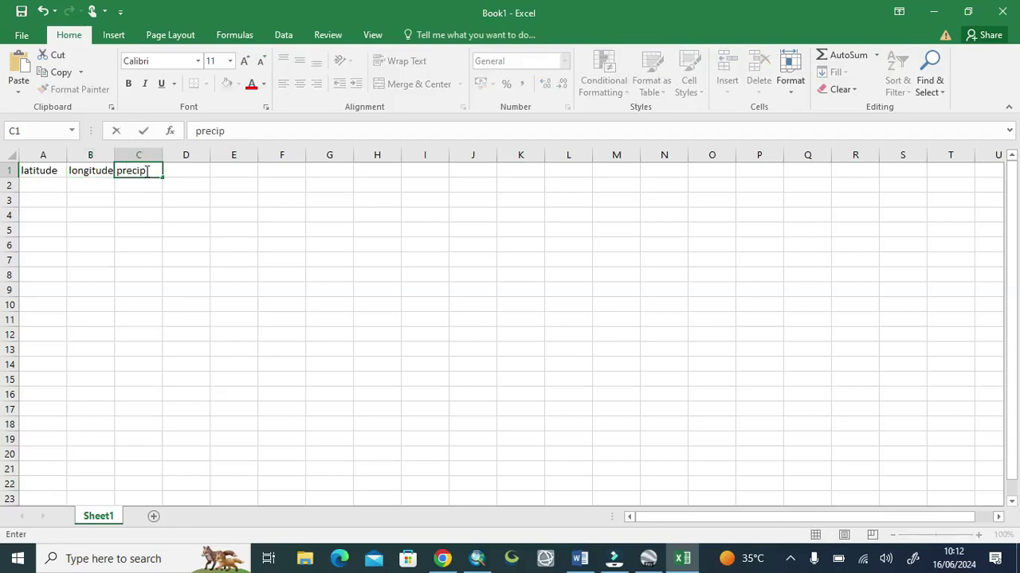
{"action": "key", "text": "Return"}
- Paste the copied December 2022 precipitation value 9.2 into cell C2
{"action": "left_click", "coordinate": [139, 183]}
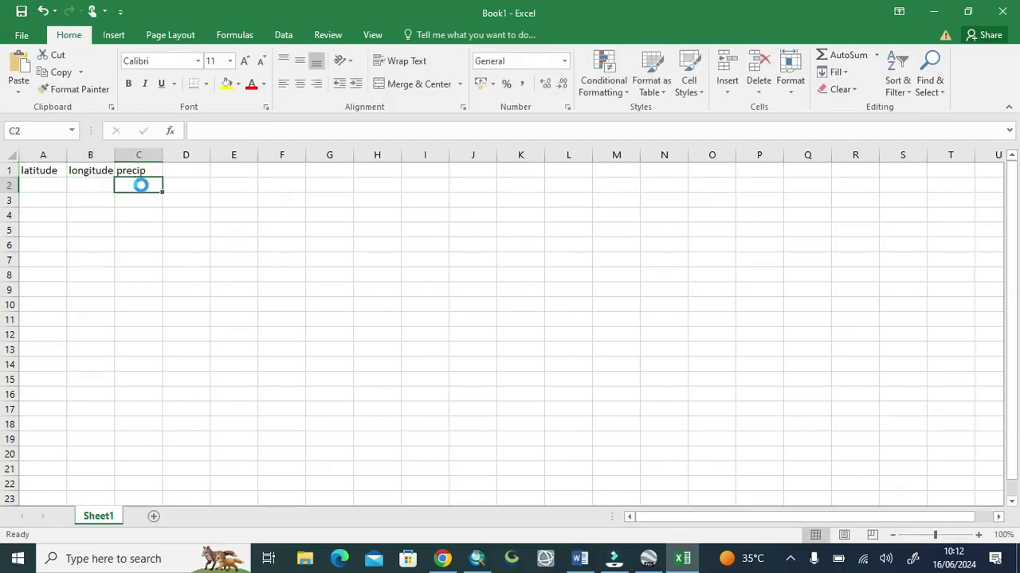
{"action": "type", "text": "9.2"}
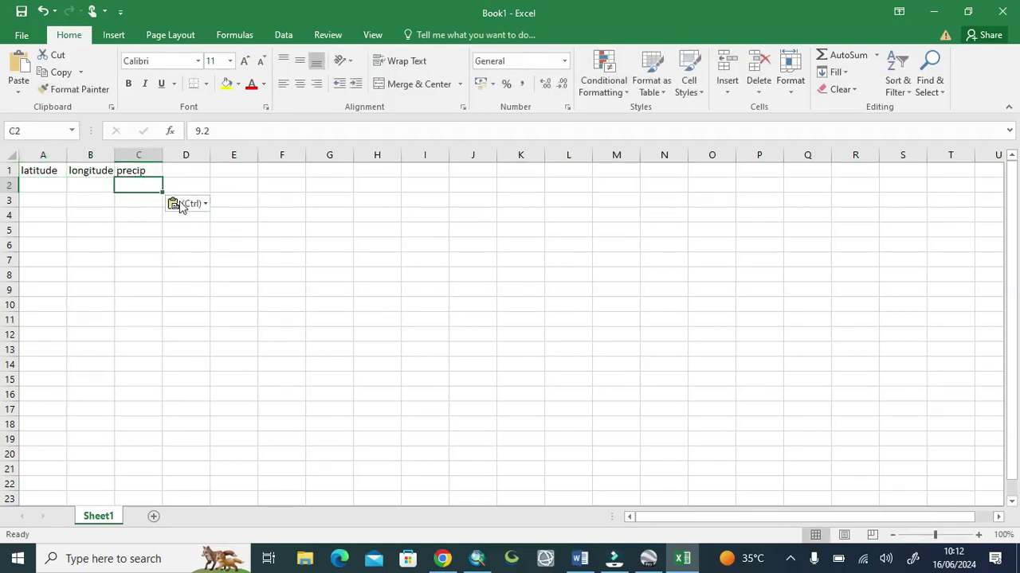
{"action": "left_click", "coordinate": [127, 205]}
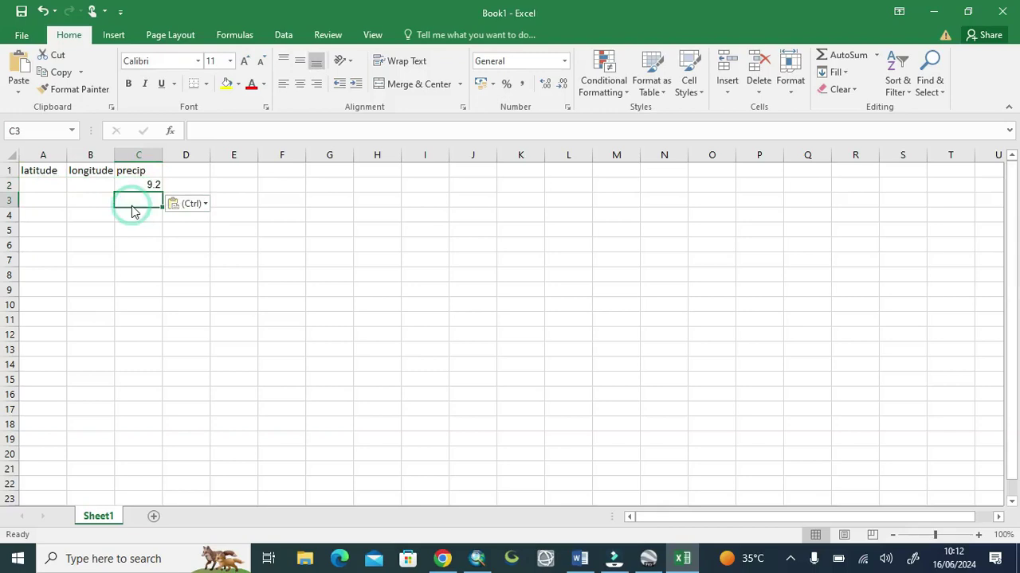
- Switch to Google Earth Pro, return to the map and add a placemark northwest of Kalam at about 35.603°, 72.393°
{"action": "key", "text": "alt+Tab"}
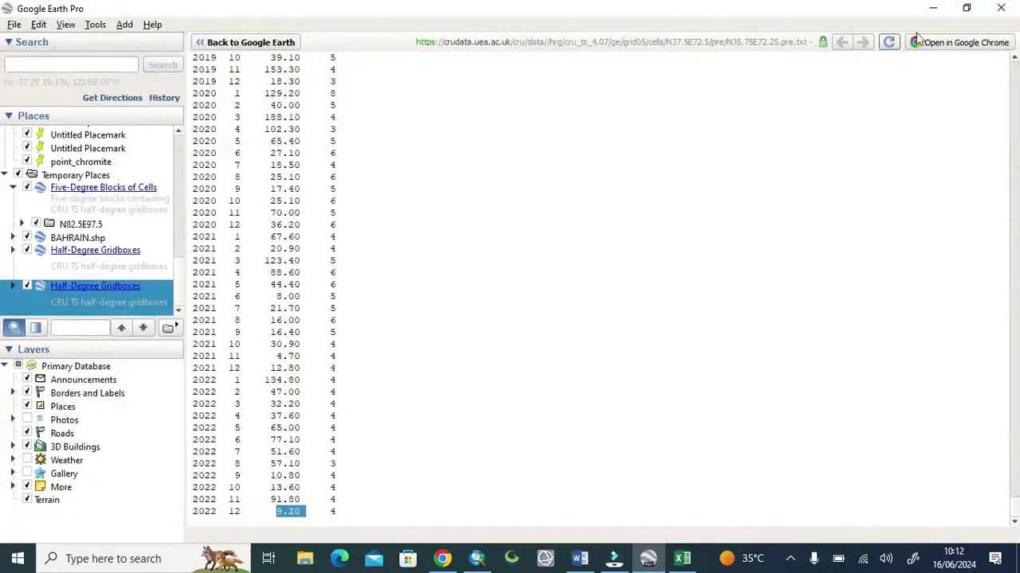
{"action": "left_click", "coordinate": [261, 43]}
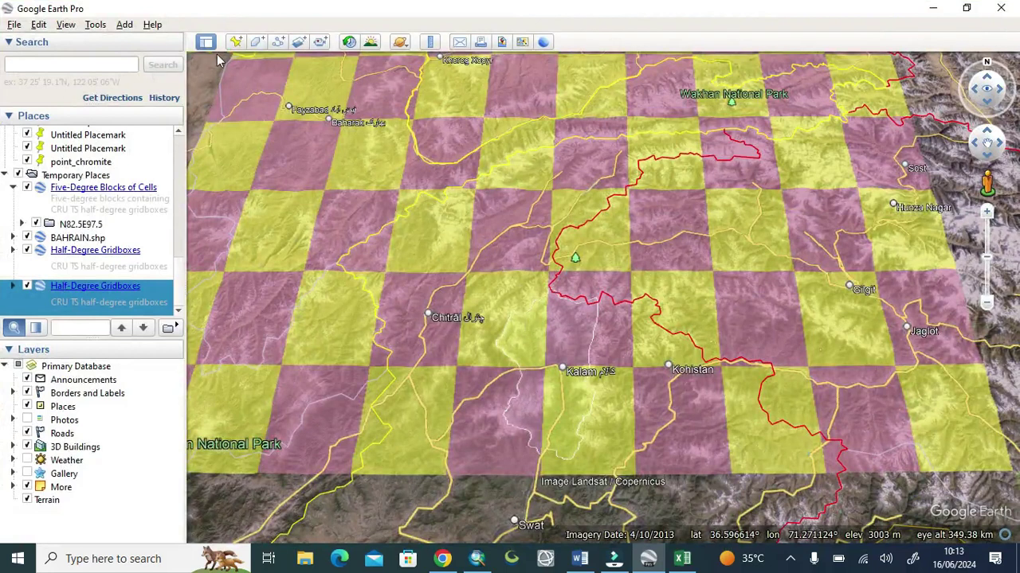
{"action": "left_click", "coordinate": [238, 43]}
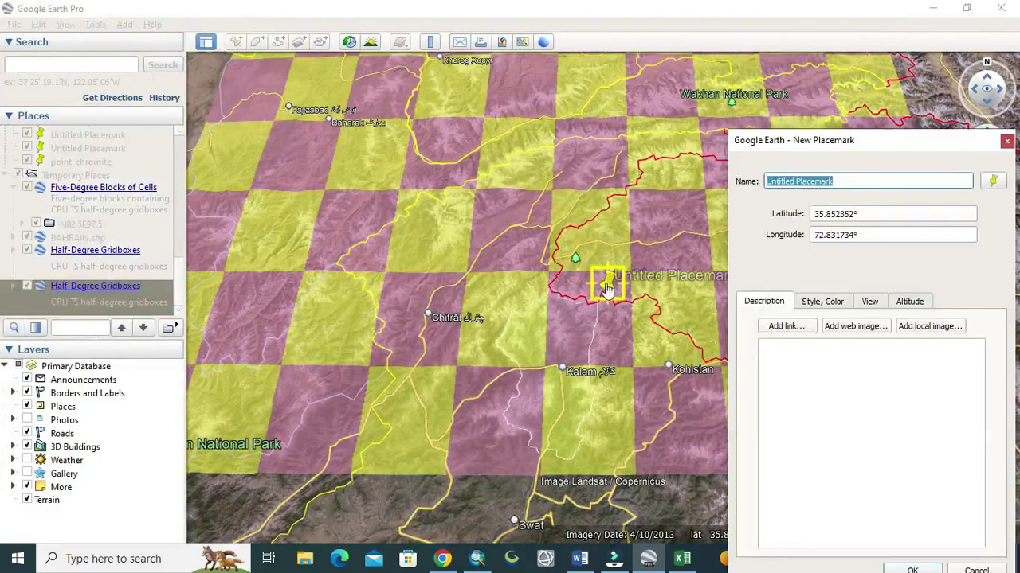
{"action": "left_click_drag", "start_coordinate": [603, 280], "coordinate": [532, 352]}
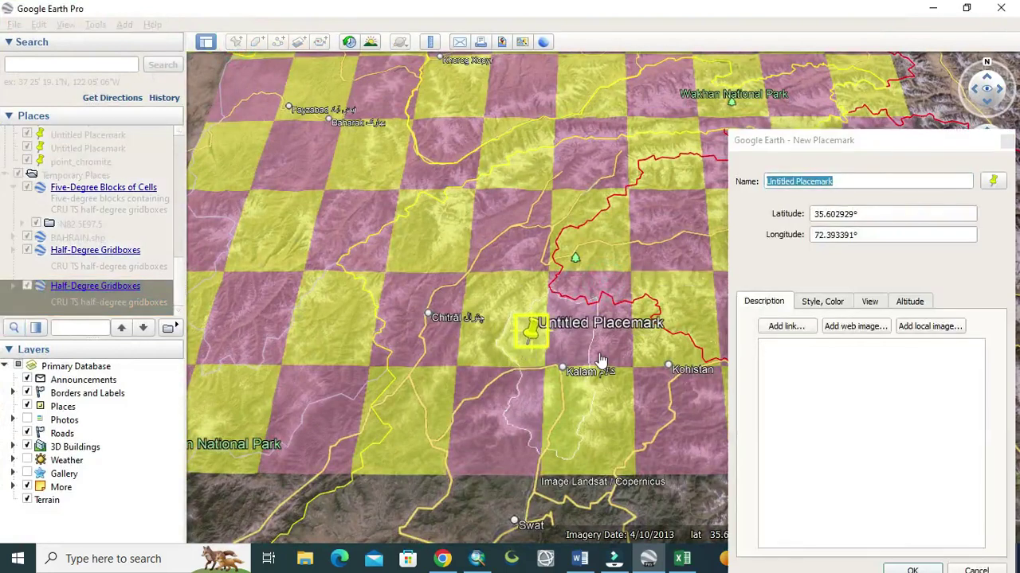
- Copy the placemark's latitude to three decimals and paste 35.602 into cell A2 of the Excel sheet
{"action": "left_click_drag", "start_coordinate": [840, 215], "coordinate": [796, 215]}
{"action": "key", "text": "ctrl+c"}
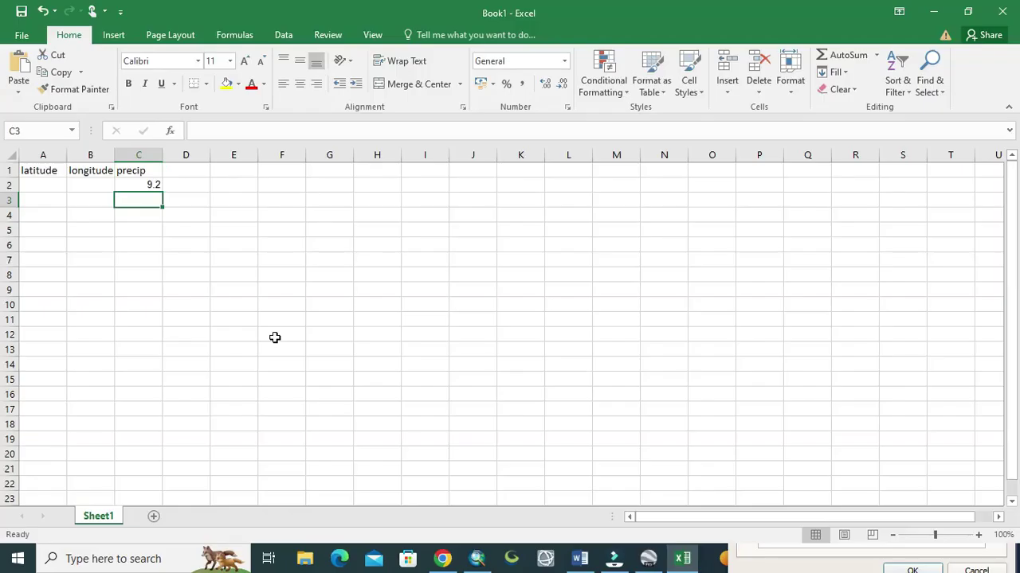
{"action": "key", "text": "alt+Tab"}
{"action": "left_click", "coordinate": [36, 188]}
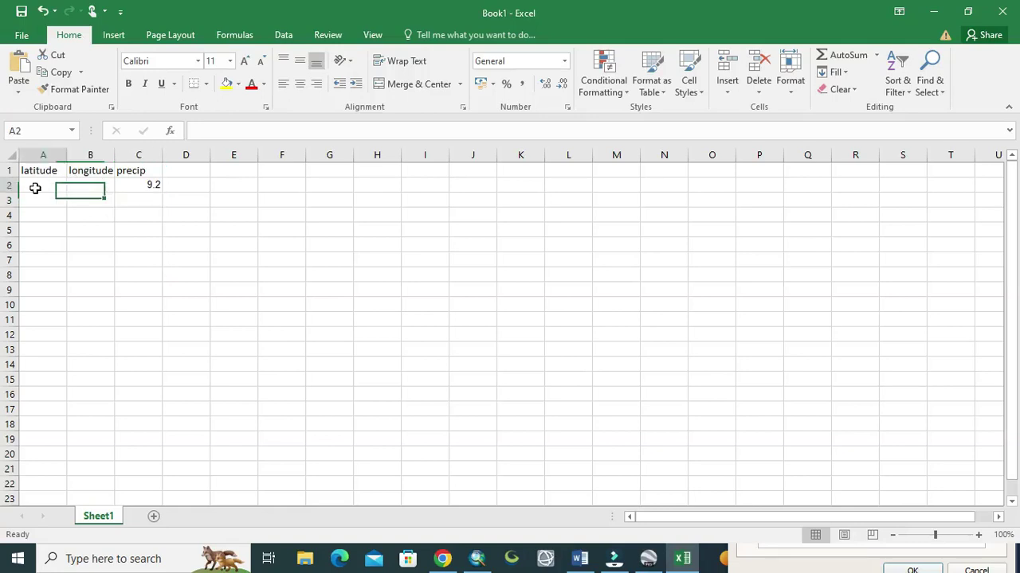
{"action": "key", "text": "ctrl+v"}
- Copy the placemark's longitude to three decimals and paste 72.393 into cell B2 of the Excel sheet
{"action": "key", "text": "alt+Tab"}
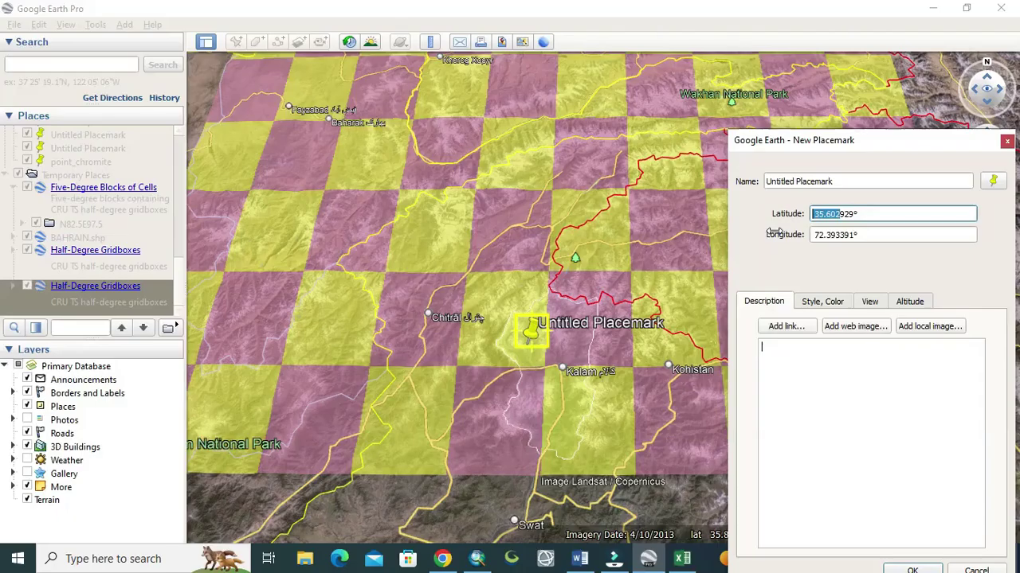
{"action": "left_click_drag", "start_coordinate": [840, 235], "coordinate": [797, 242]}
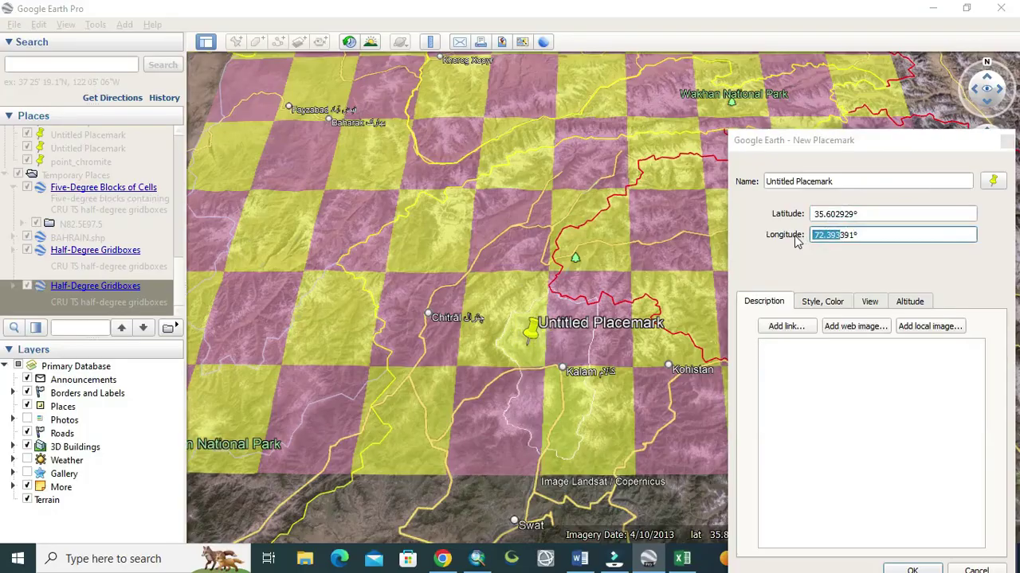
{"action": "key", "text": "alt+Tab"}
{"action": "left_click", "coordinate": [91, 184]}
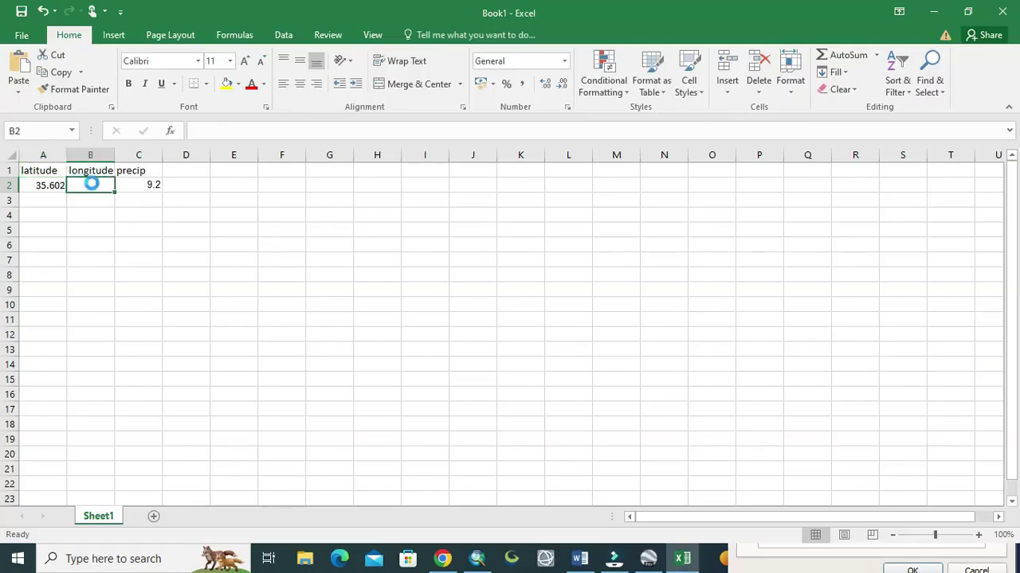
{"action": "key", "text": "ctrl+v"}
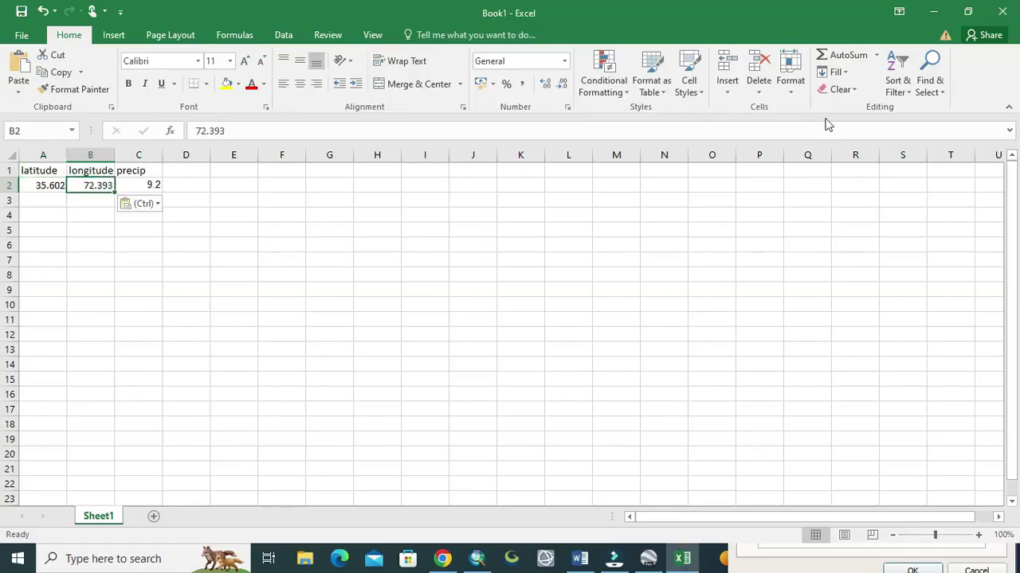
- Move the Google Earth placemark north of Kalam to about 35.579°, 72.626° and paste its latitude as 35.578 into Excel cell A3
{"action": "left_click", "coordinate": [933, 12]}
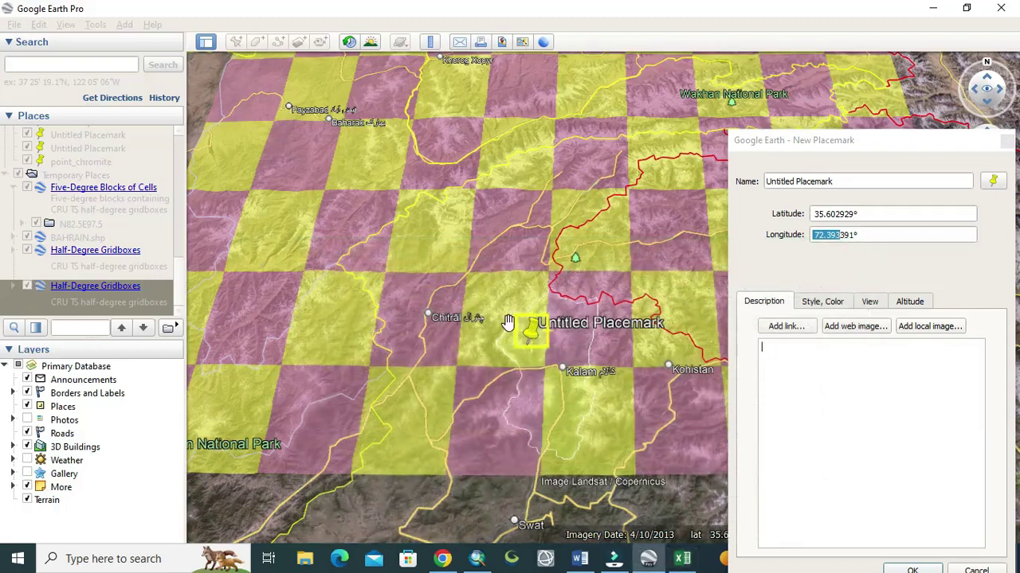
{"action": "left_click_drag", "start_coordinate": [528, 343], "coordinate": [567, 347]}
{"action": "left_click_drag", "start_coordinate": [836, 213], "coordinate": [787, 229]}
{"action": "key", "text": "ctrl+c"}
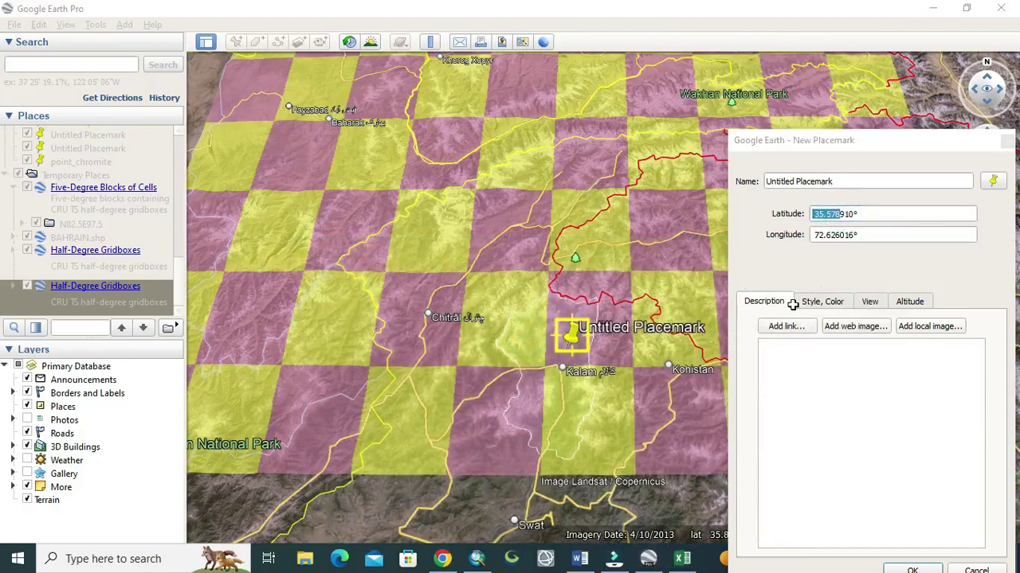
{"action": "key", "text": "alt+Tab"}
{"action": "left_click", "coordinate": [43, 195]}
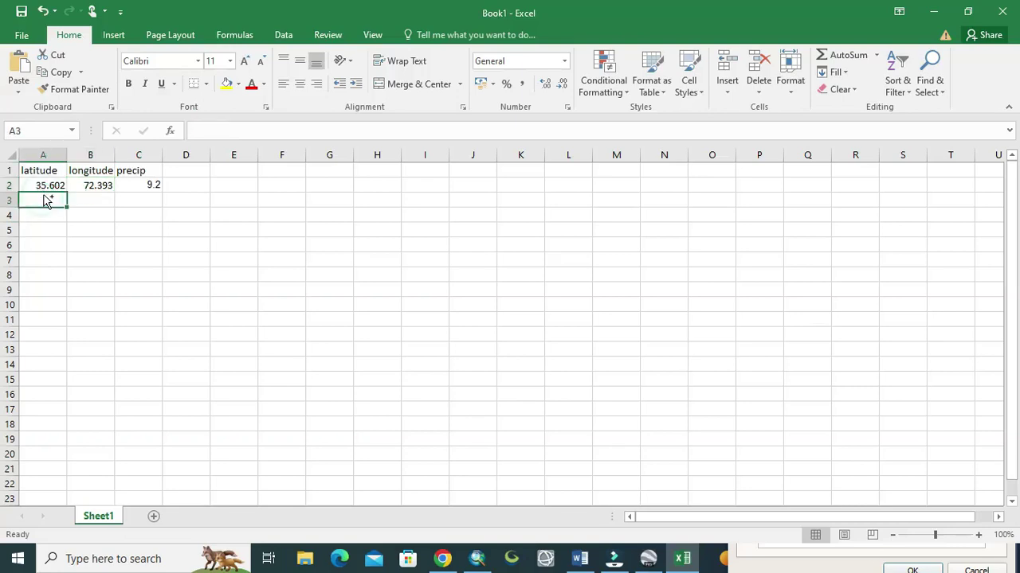
{"action": "key", "text": "ctrl+v"}
- Copy the placemark's longitude to two decimals and paste 72.62 into cell B3 of the Excel sheet
{"action": "key", "text": "alt+Tab"}
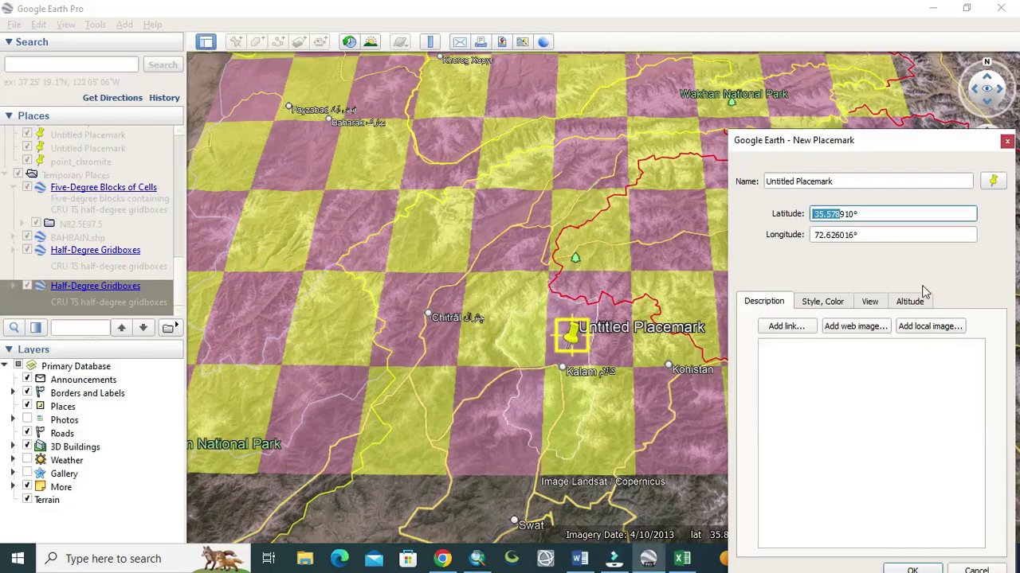
{"action": "left_click_drag", "start_coordinate": [813, 236], "coordinate": [839, 236]}
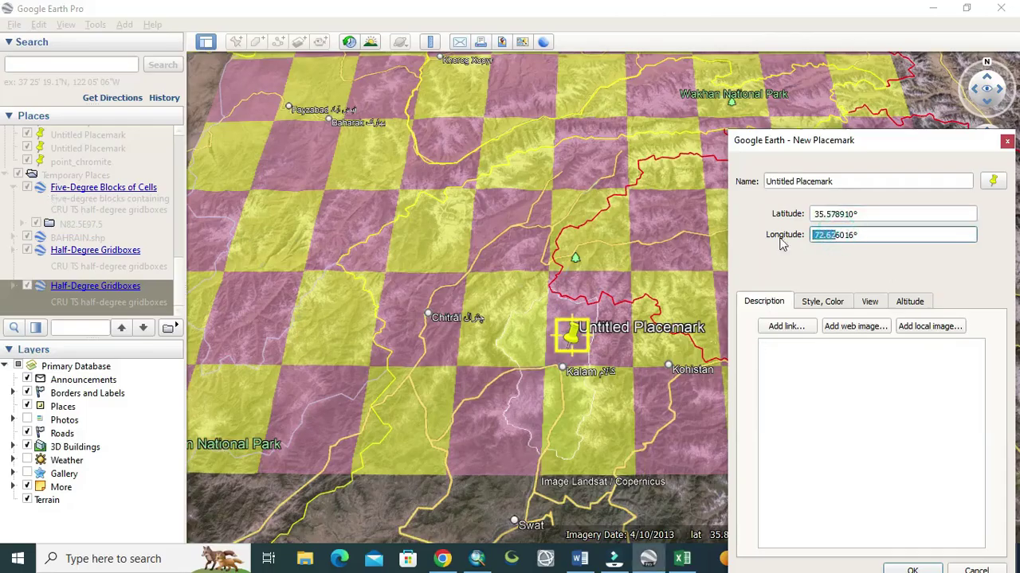
{"action": "key", "text": "ctrl+v"}
{"action": "key", "text": "ctrl+z"}
{"action": "key", "text": "ctrl+c"}
{"action": "key", "text": "alt+Tab"}
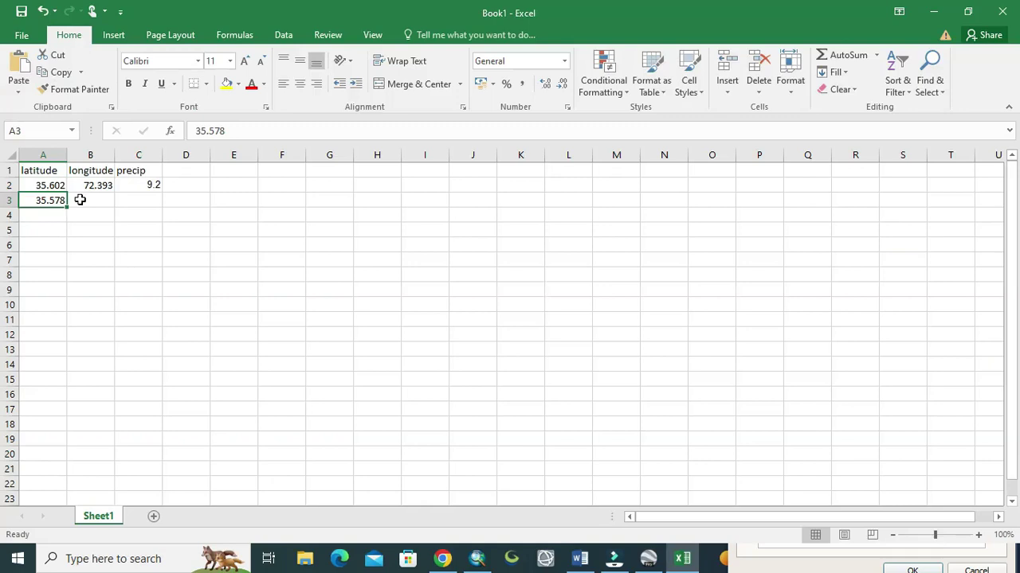
{"action": "left_click", "coordinate": [81, 200]}
{"action": "key", "text": "ctrl+v"}
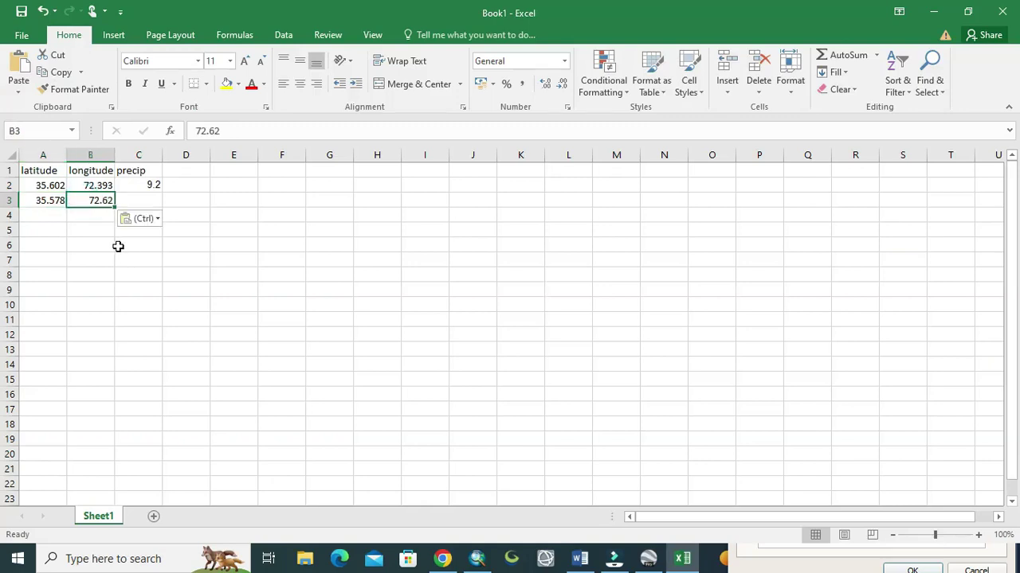
{"action": "key", "text": "alt+Tab"}
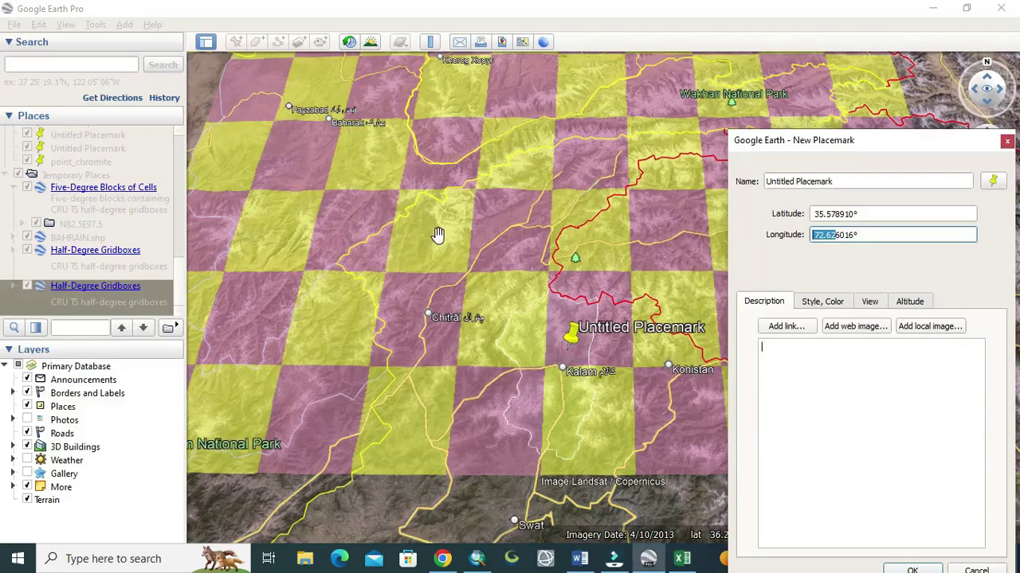
{"action": "key", "text": "alt+Tab"}
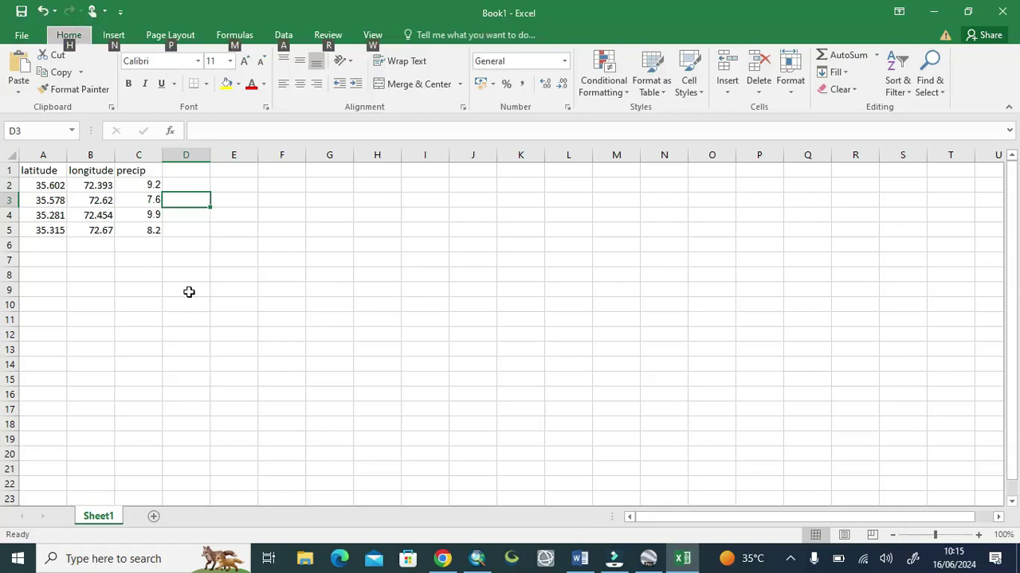
{"action": "left_click", "coordinate": [188, 290]}
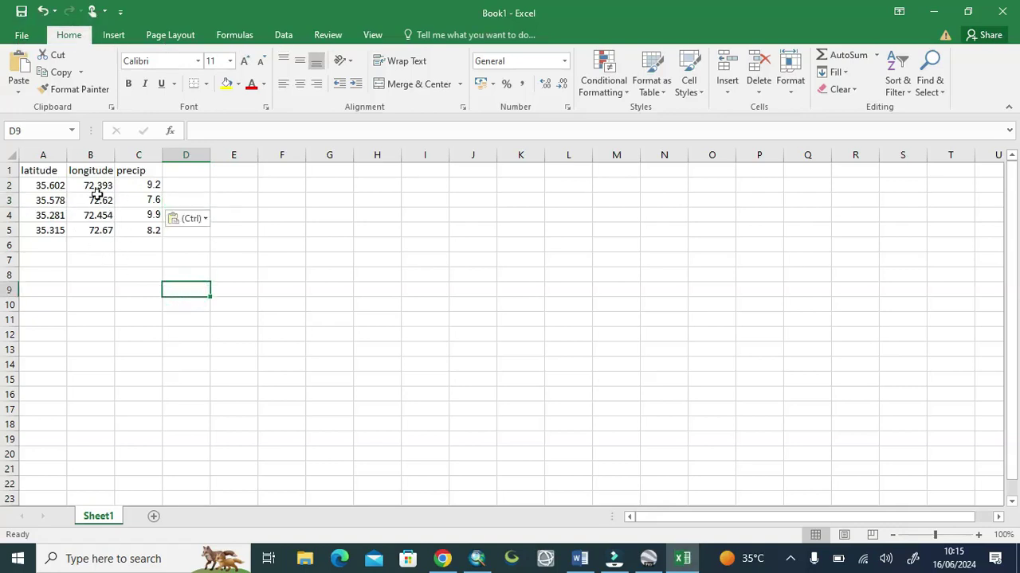
- Save the workbook as Book1 in Excel Workbook format in the SPEI task folder on drive D:
{"action": "left_click", "coordinate": [22, 35]}
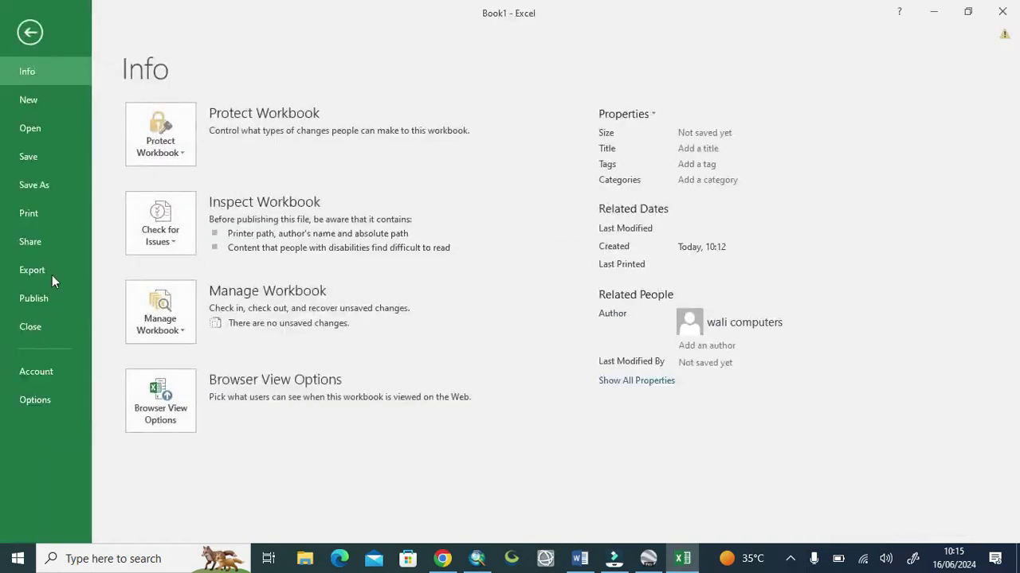
{"action": "left_click", "coordinate": [28, 179]}
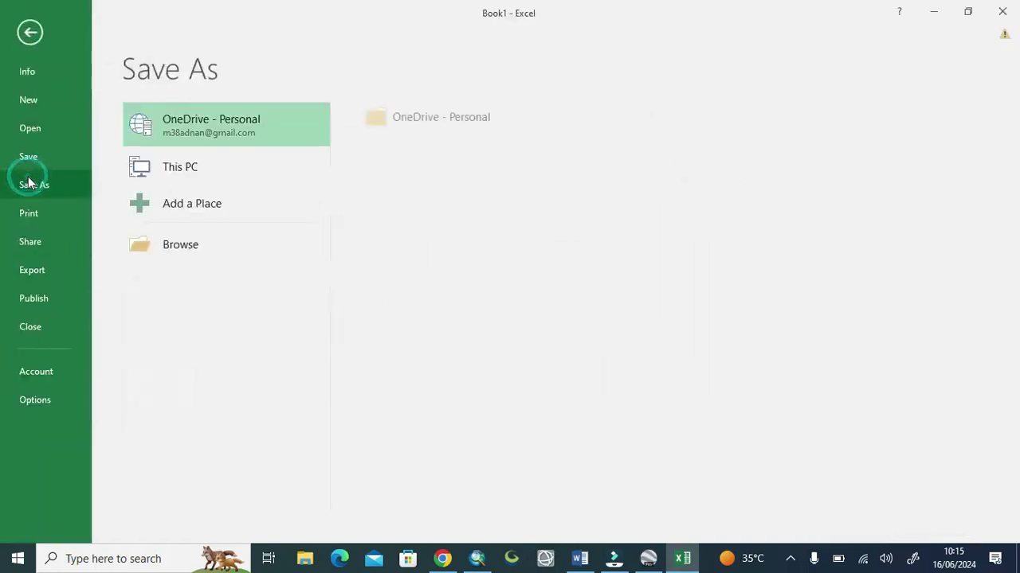
{"action": "left_click", "coordinate": [206, 236]}
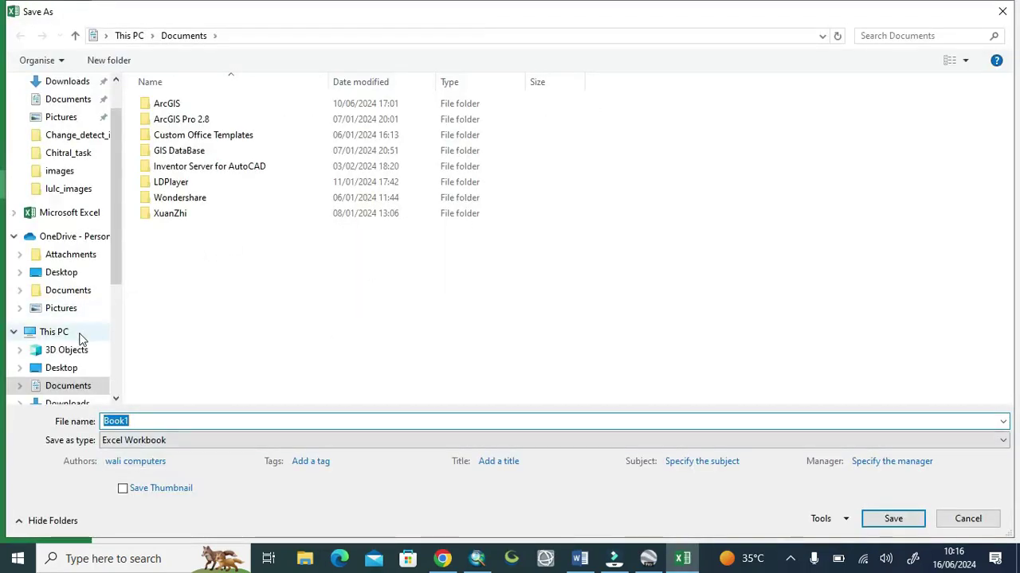
{"action": "left_click", "coordinate": [67, 336]}
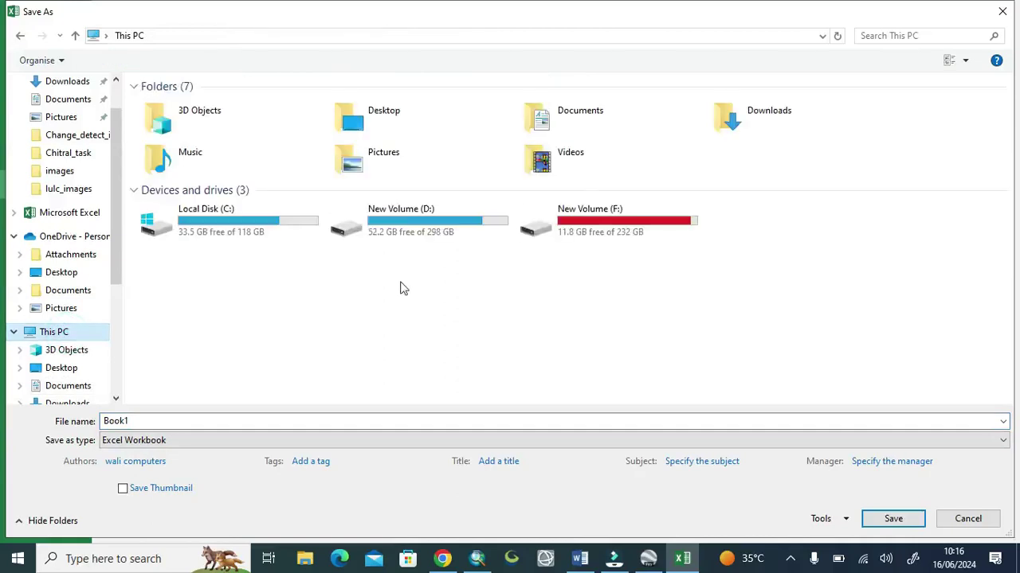
{"action": "left_click", "coordinate": [437, 224]}
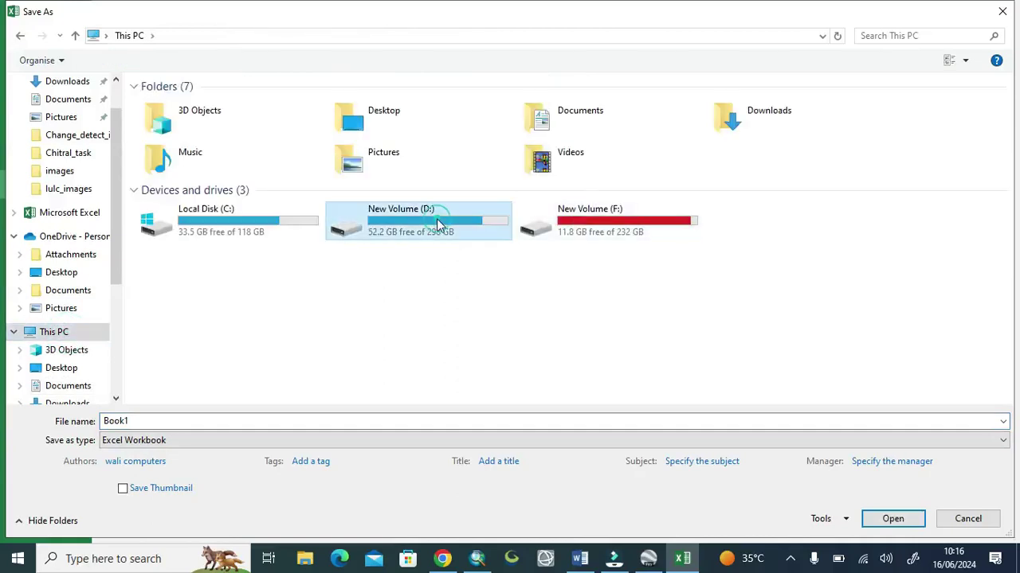
{"action": "double_click", "coordinate": [437, 226]}
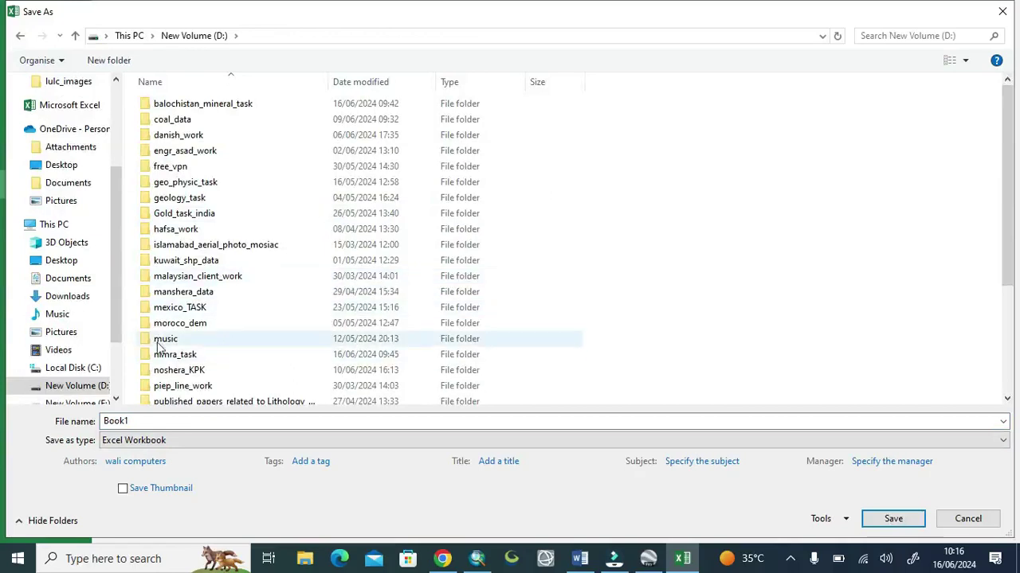
{"action": "double_click", "coordinate": [202, 356]}
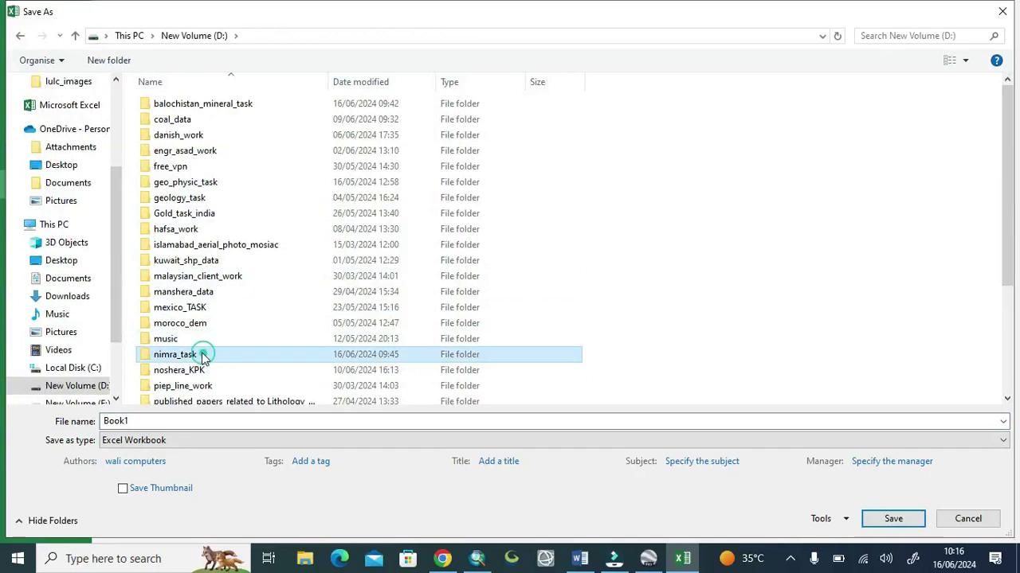
{"action": "double_click", "coordinate": [180, 231]}
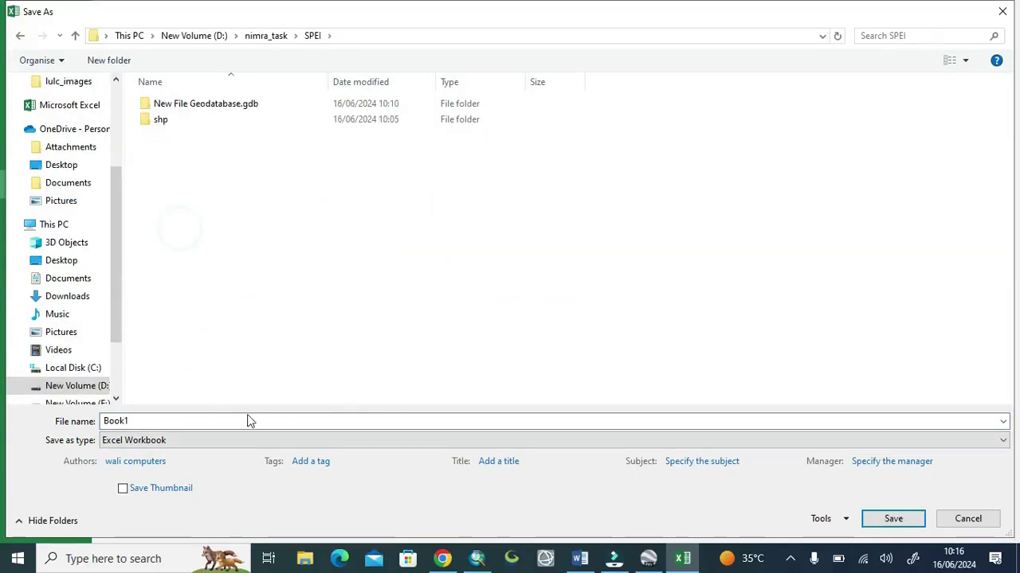
{"action": "left_click", "coordinate": [915, 524]}
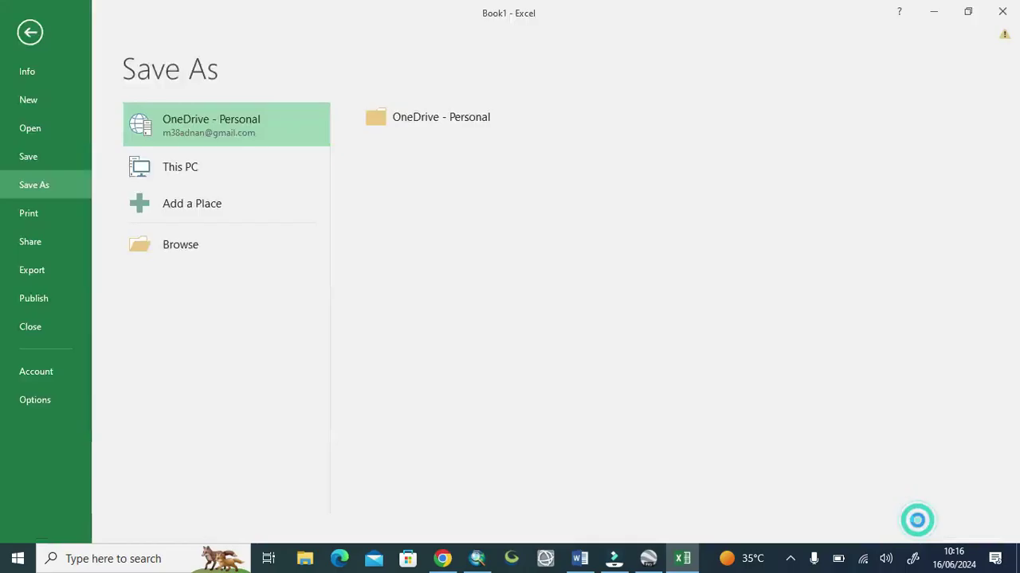
- Close Excel and Google Earth Pro and switch to ArcMap
{"action": "left_click", "coordinate": [1015, 12]}
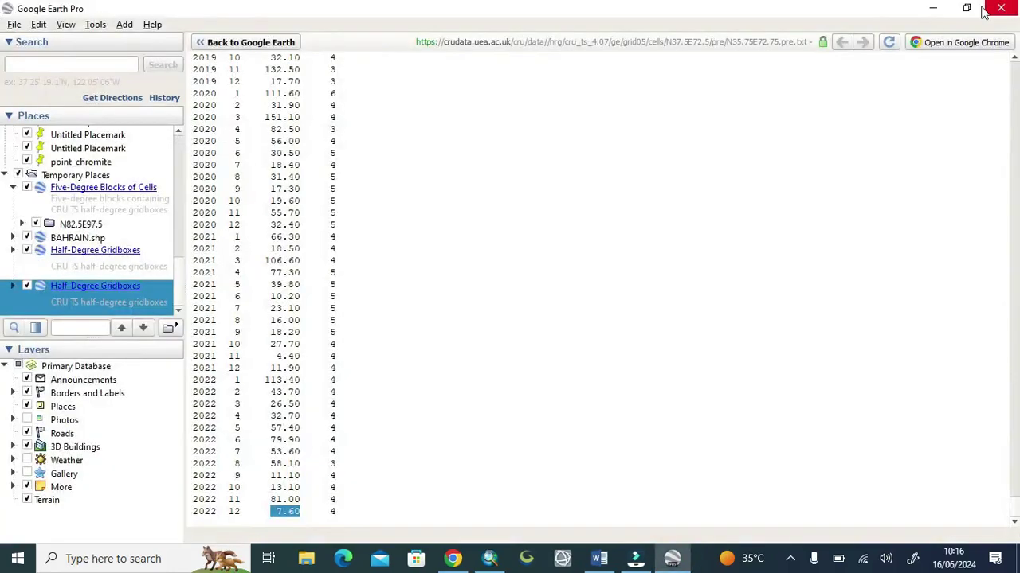
{"action": "left_click", "coordinate": [1001, 8]}
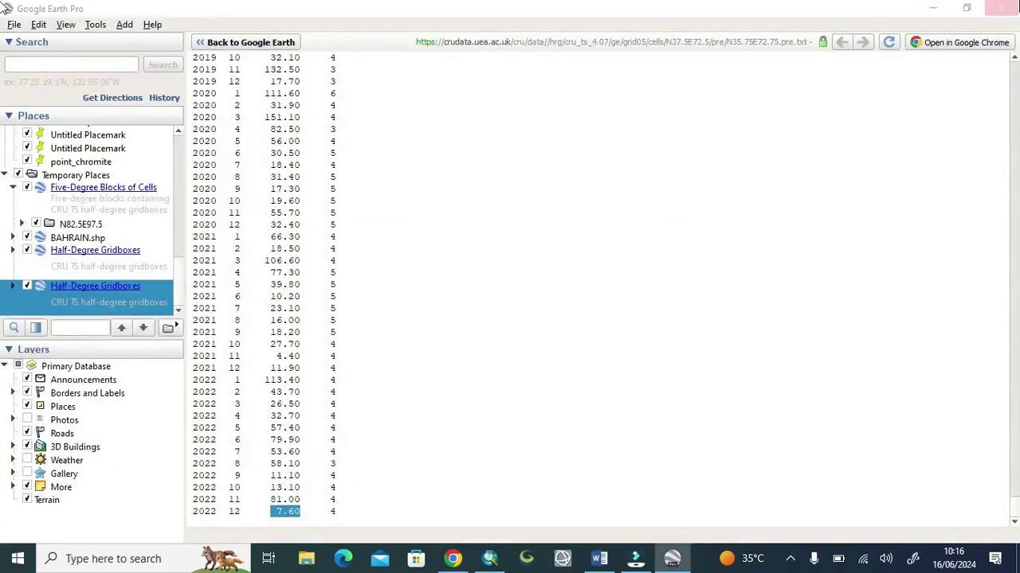
{"action": "left_click", "coordinate": [595, 298]}
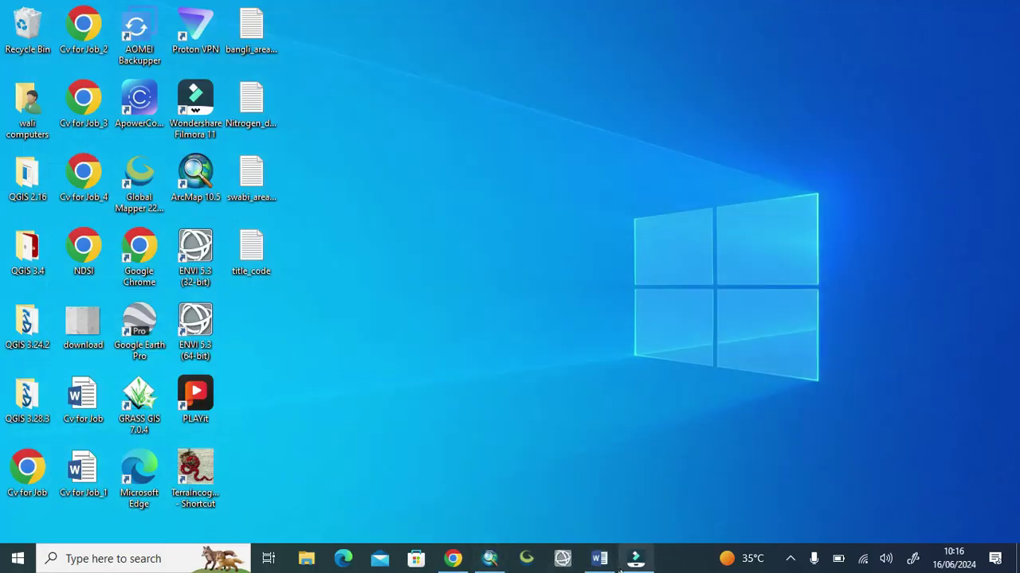
{"action": "left_click", "coordinate": [490, 560]}
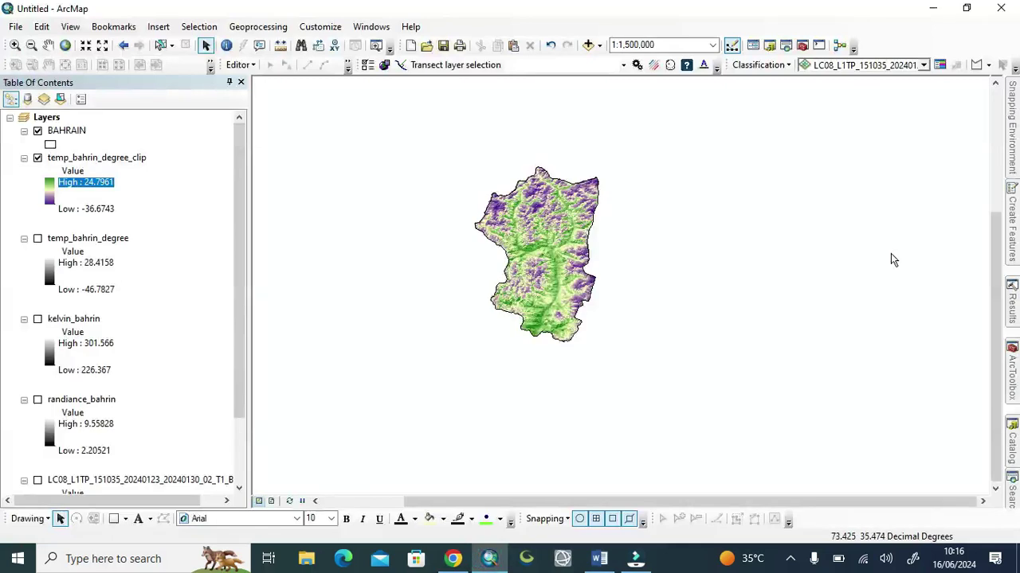
- Search the ArcMap tools for "excel to table" and open the Excel To Table conversion tool
{"action": "left_click", "coordinate": [1016, 490]}
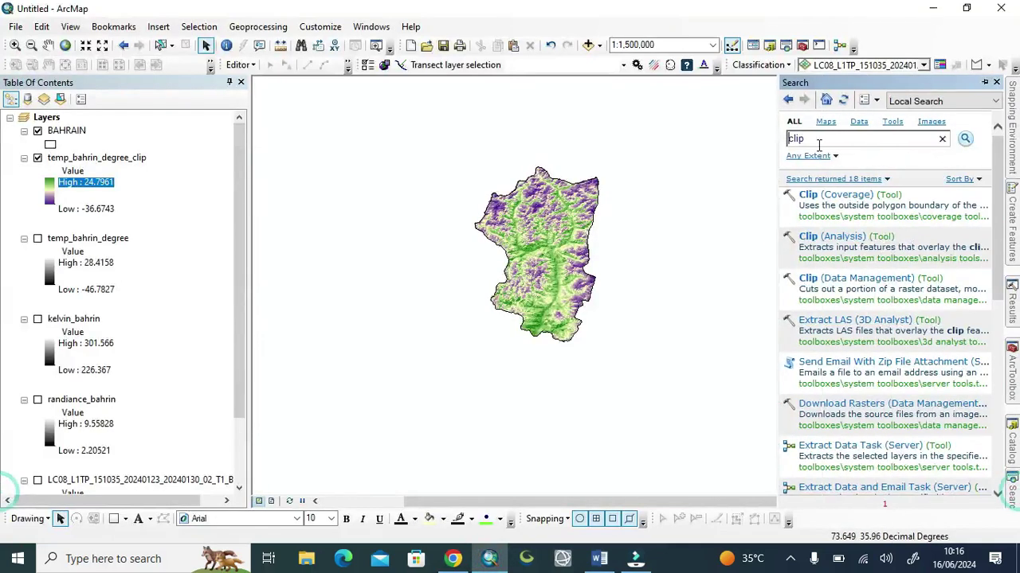
{"action": "key", "text": "BackSpace"}
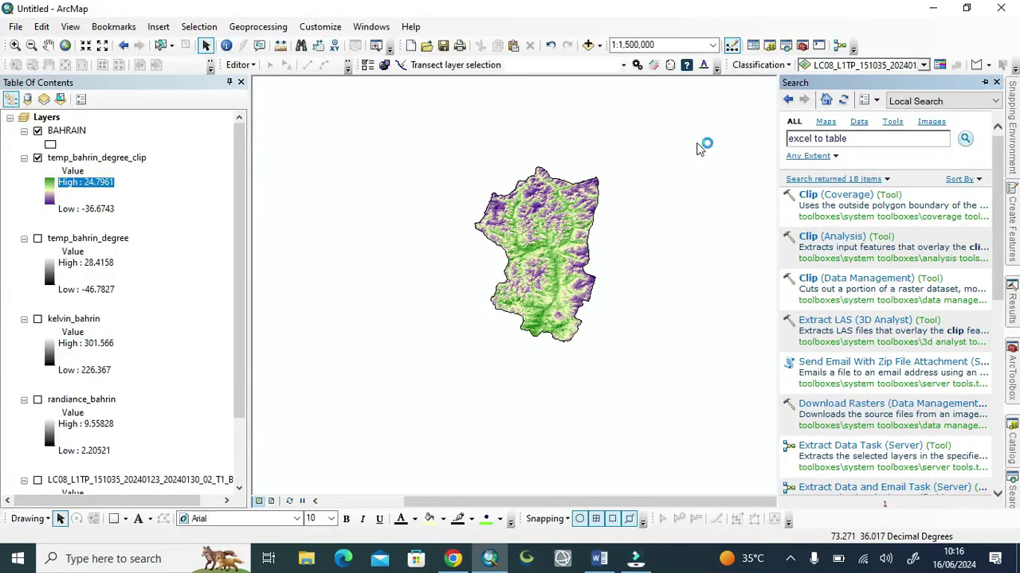
{"action": "key", "text": "Return"}
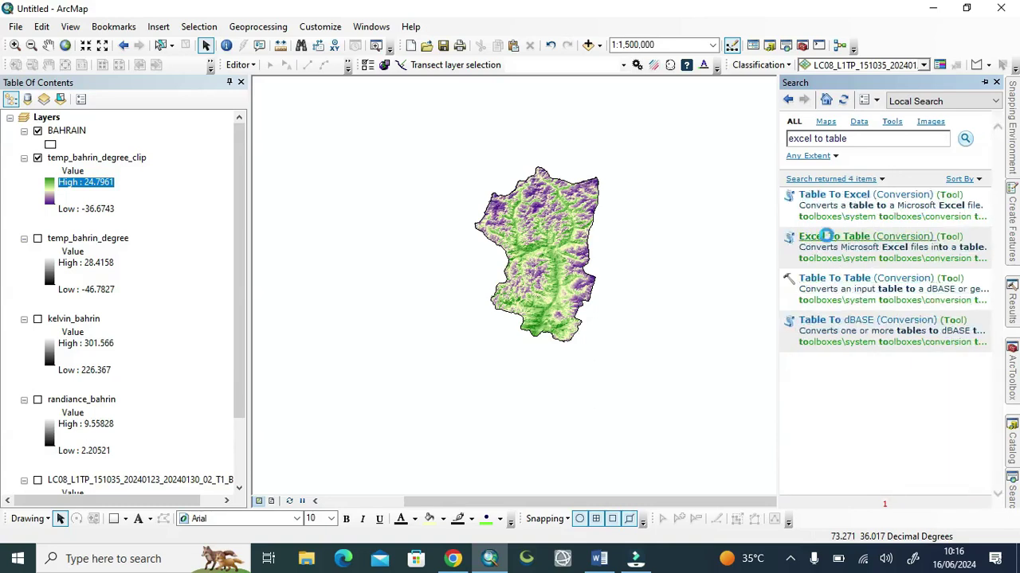
{"action": "left_click", "coordinate": [826, 236]}
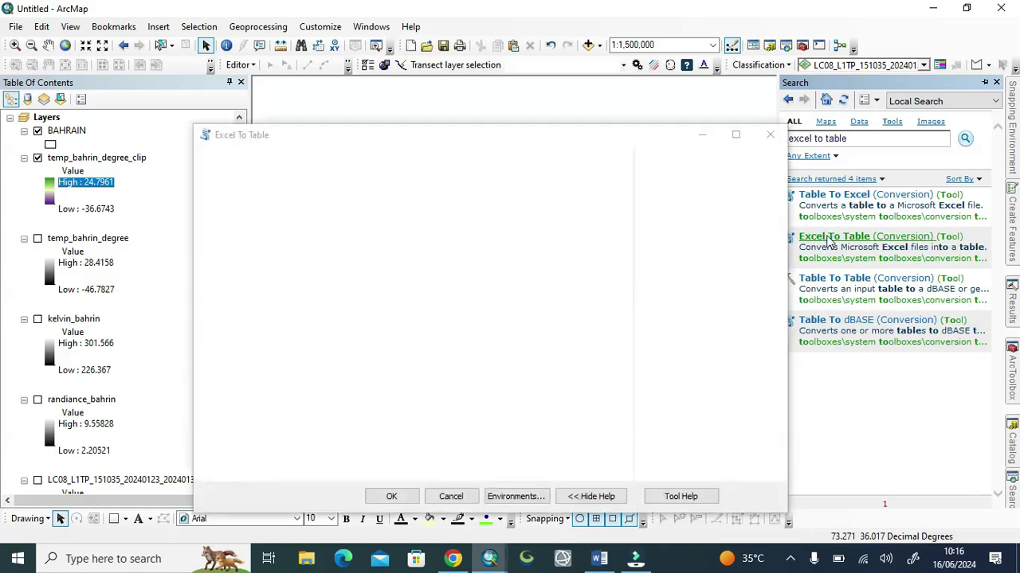
- Choose Book1 from the SPEI folder as the input Excel file and run Excel To Table with the default output
{"action": "left_click", "coordinate": [602, 178]}
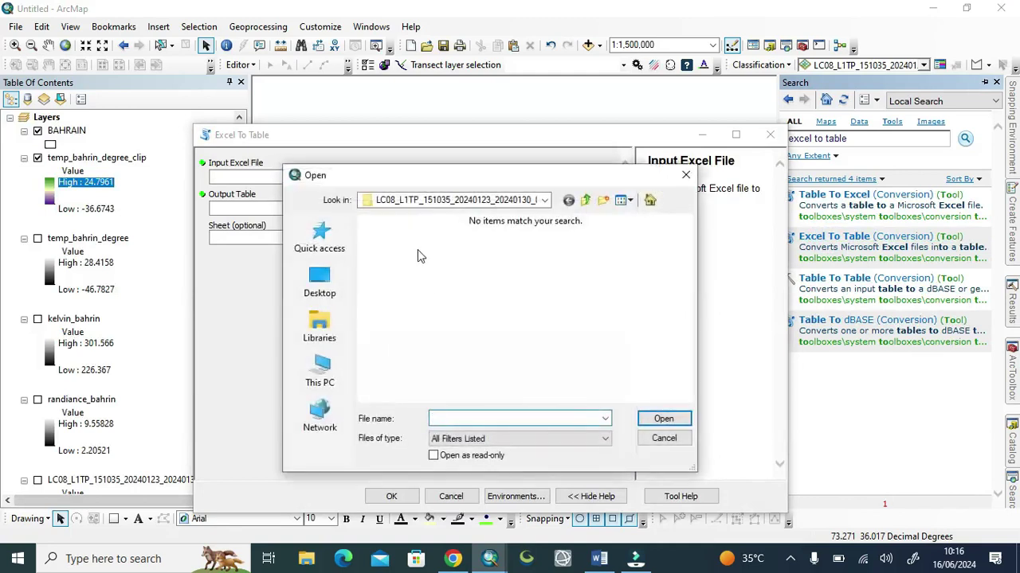
{"action": "left_click", "coordinate": [546, 200]}
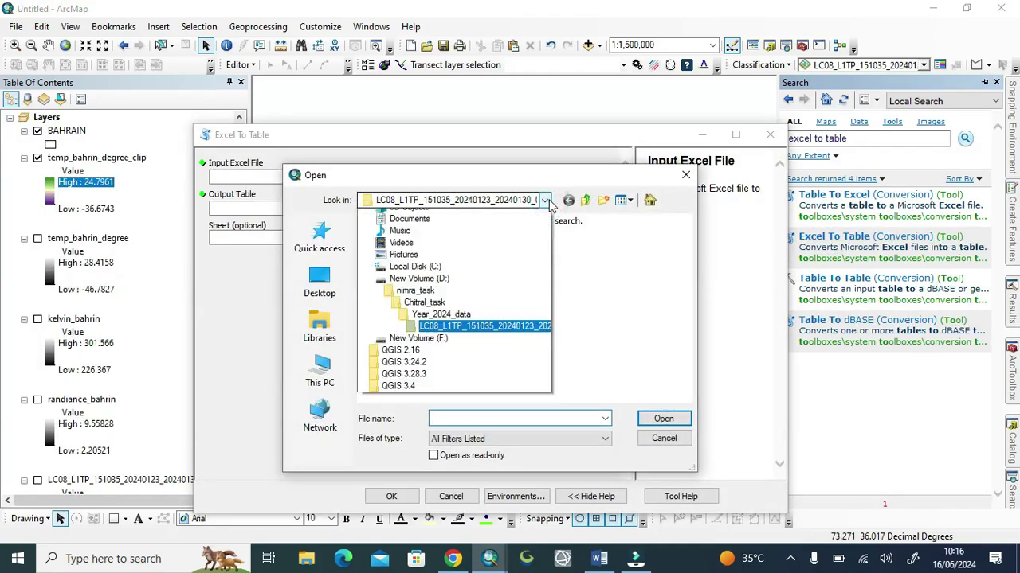
{"action": "left_click", "coordinate": [418, 431]}
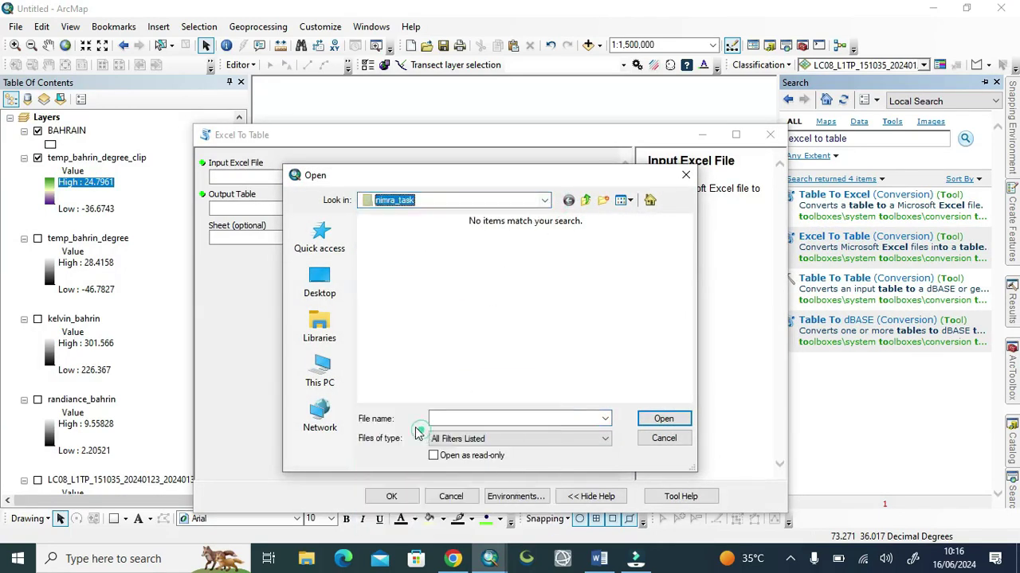
{"action": "double_click", "coordinate": [402, 355]}
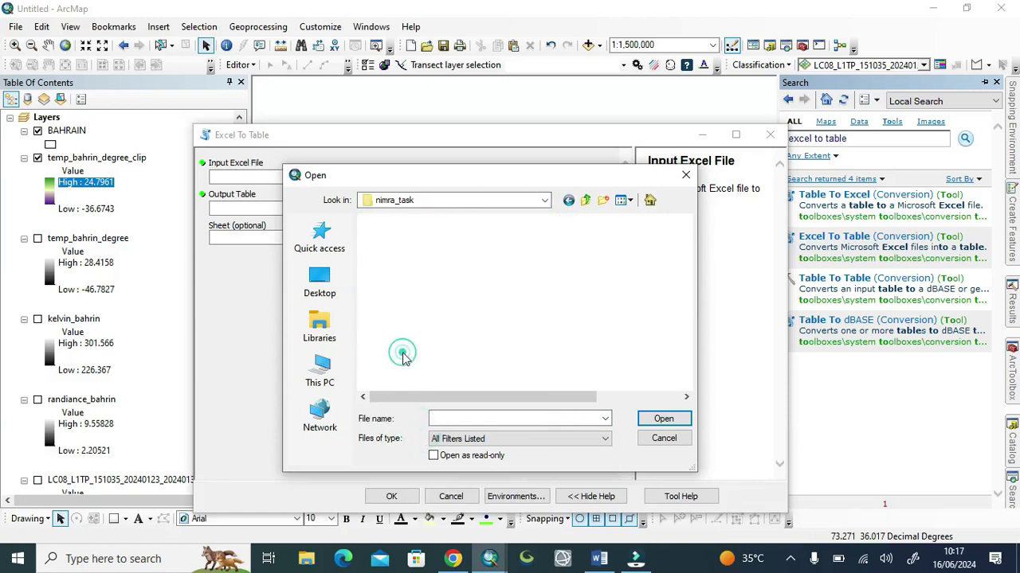
{"action": "left_click", "coordinate": [398, 267]}
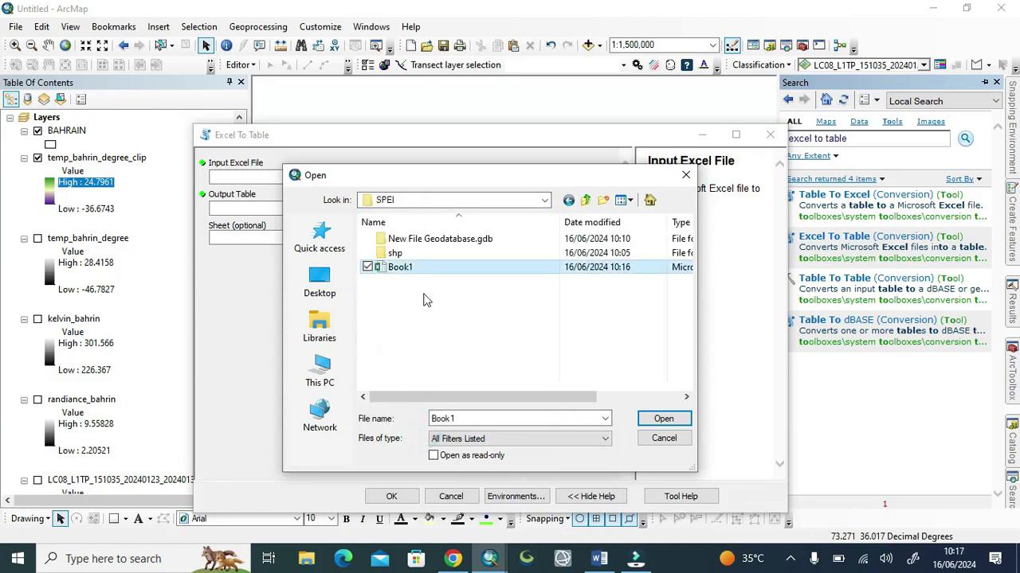
{"action": "left_click", "coordinate": [639, 424]}
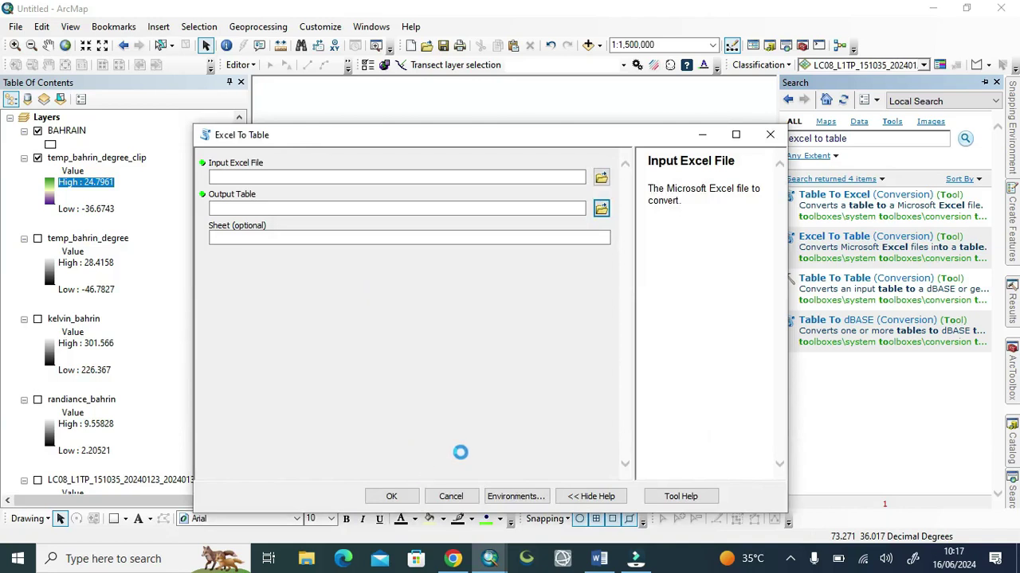
{"action": "left_click", "coordinate": [391, 496]}
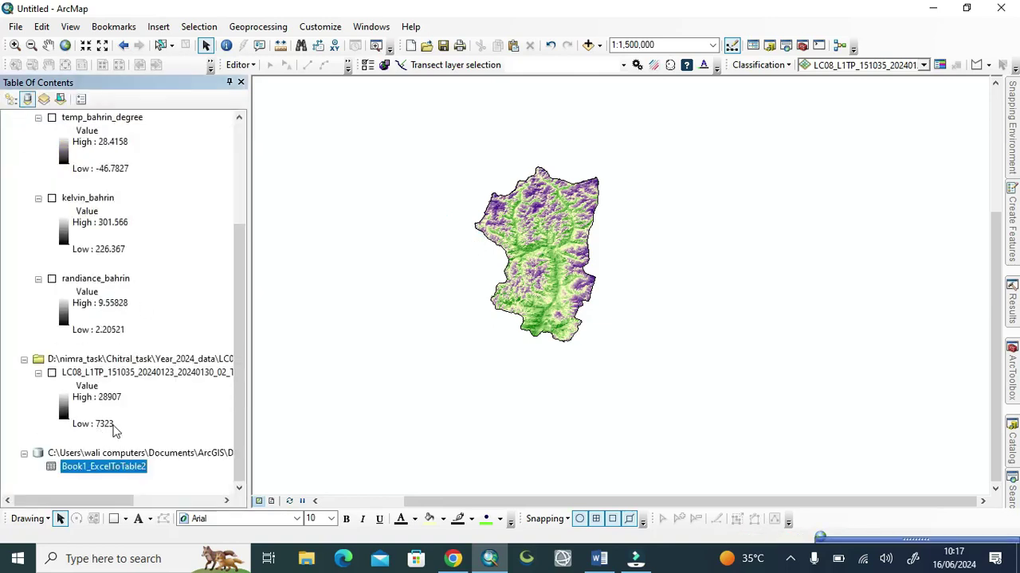
- Display Book1_ExcelToTable2 as XY point data with longitude as the X field and latitude as the Y field
{"action": "right_click", "coordinate": [104, 467]}
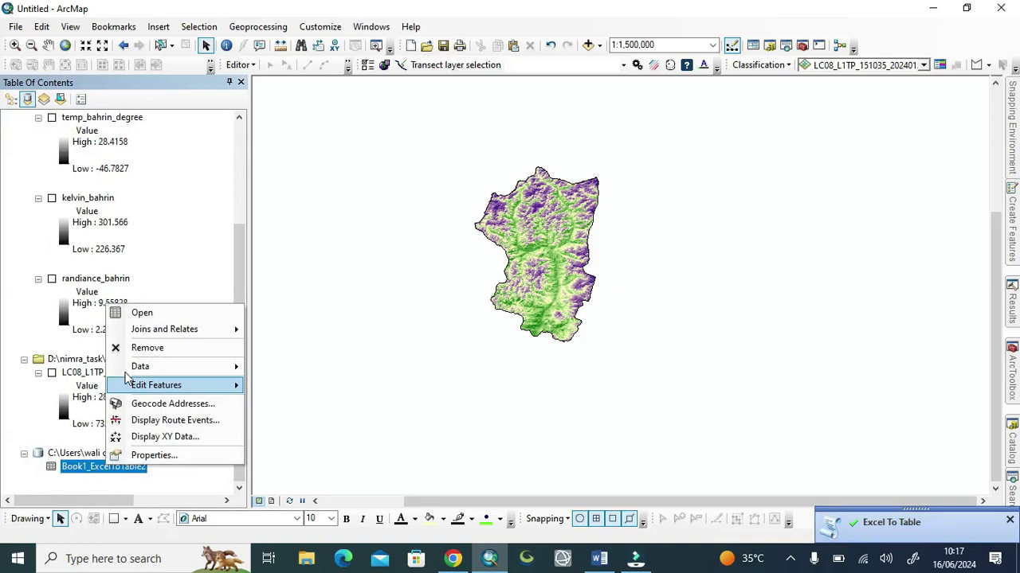
{"action": "left_click", "coordinate": [134, 439]}
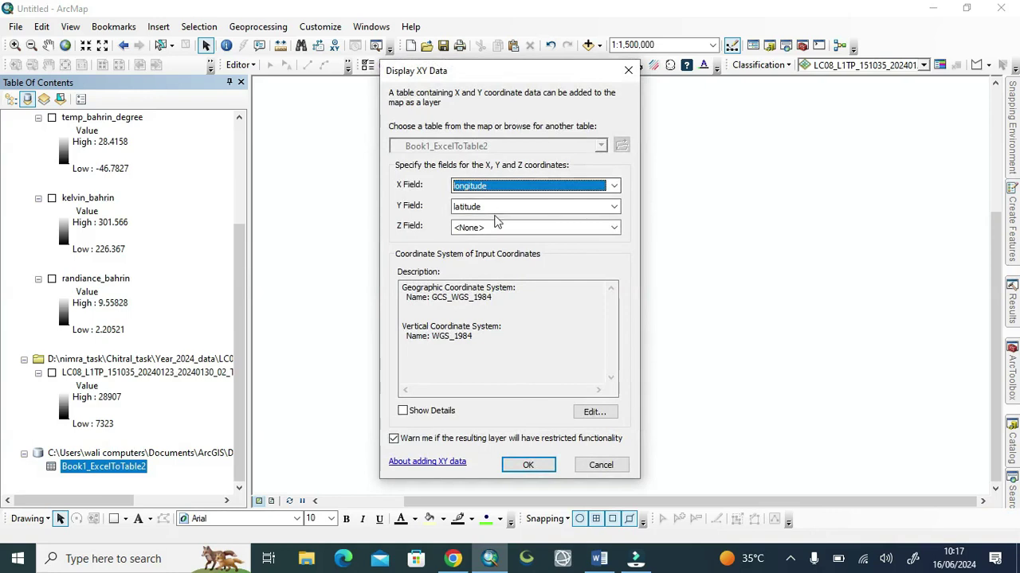
{"action": "left_click", "coordinate": [526, 466]}
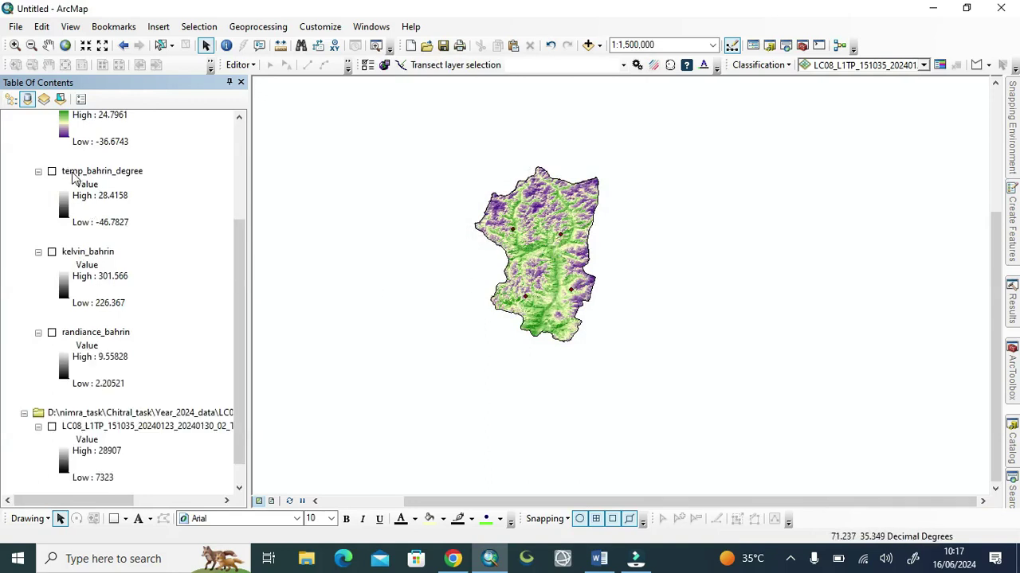
- Export all features of the Book1_ExcelToTable2 Events layer as precp_point.shp in the SPEI shp folder and add it to the map
{"action": "scroll", "coordinate": [72, 177], "scroll_direction": "up", "scroll_amount": 5}
{"action": "left_click", "coordinate": [88, 144]}
{"action": "right_click", "coordinate": [97, 143]}
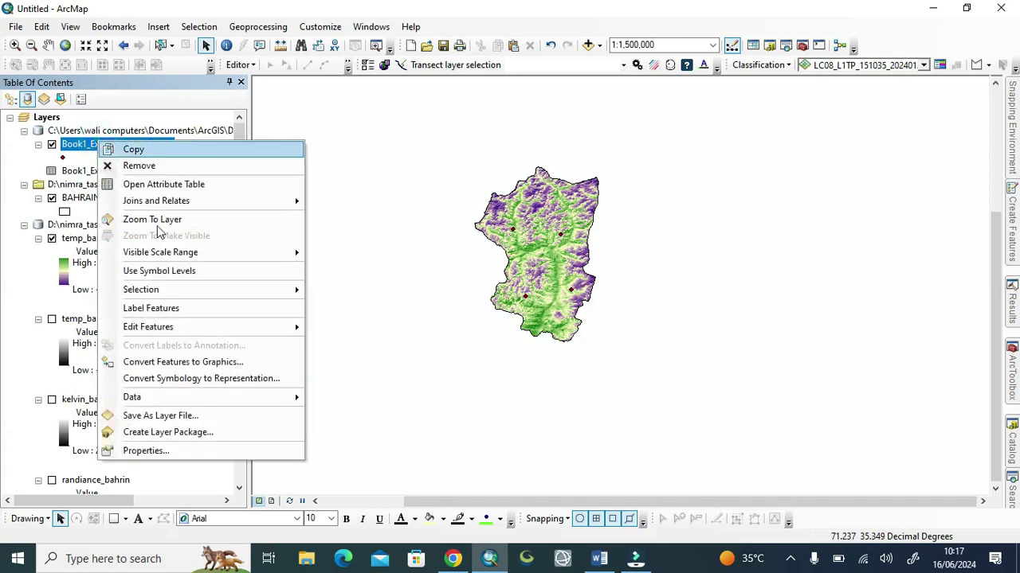
{"action": "mouse_move", "coordinate": [135, 397]}
{"action": "left_click", "coordinate": [377, 414]}
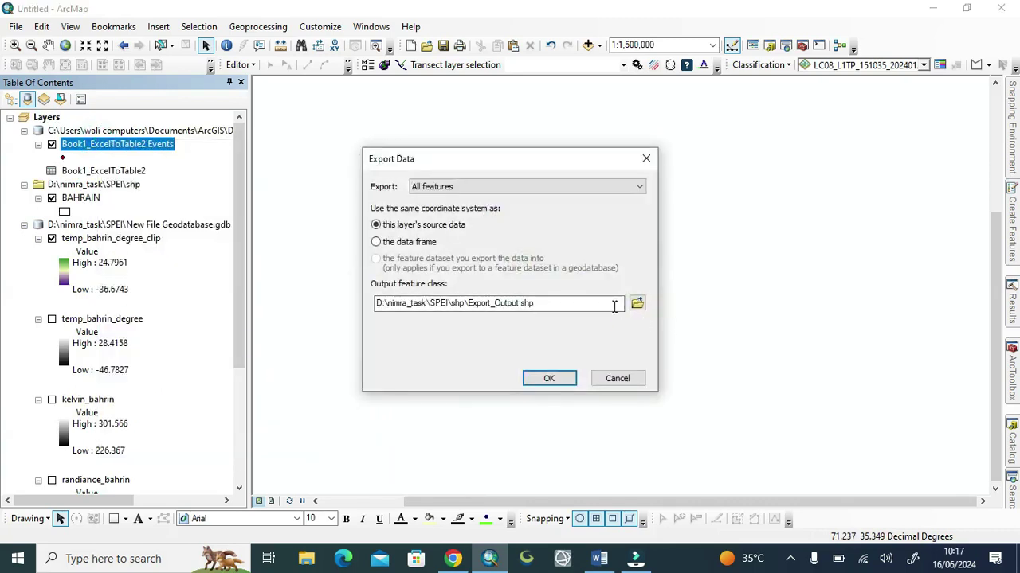
{"action": "left_click", "coordinate": [637, 303]}
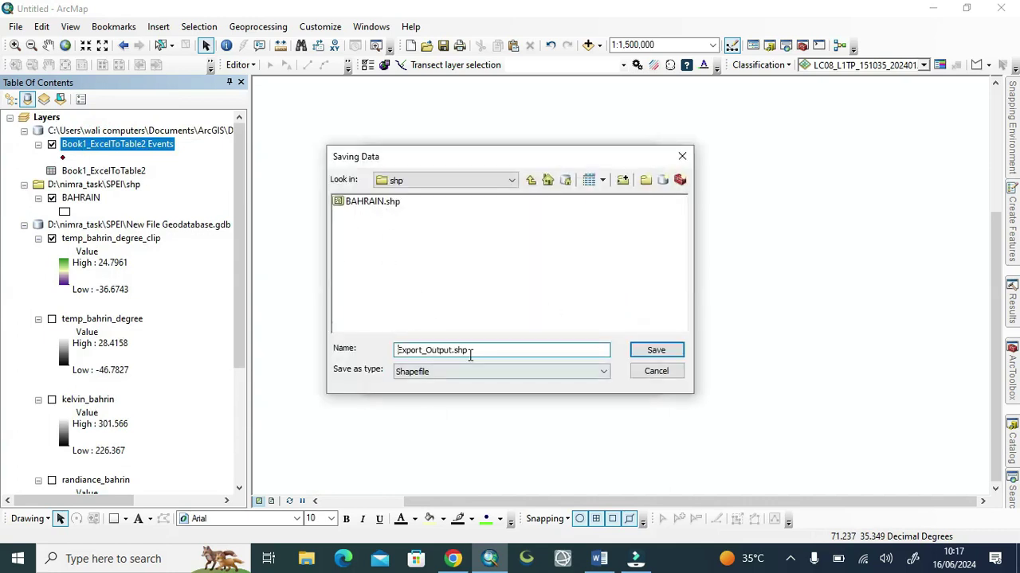
{"action": "left_click_drag", "start_coordinate": [452, 350], "coordinate": [328, 369]}
{"action": "key", "text": "BackSpace"}
{"action": "key", "text": "Return"}
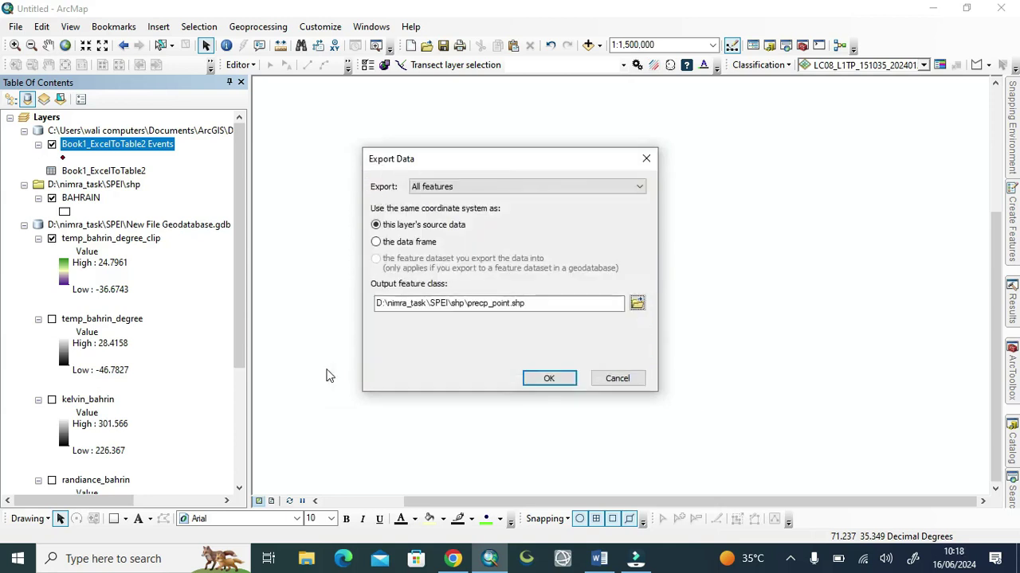
{"action": "left_click", "coordinate": [551, 376]}
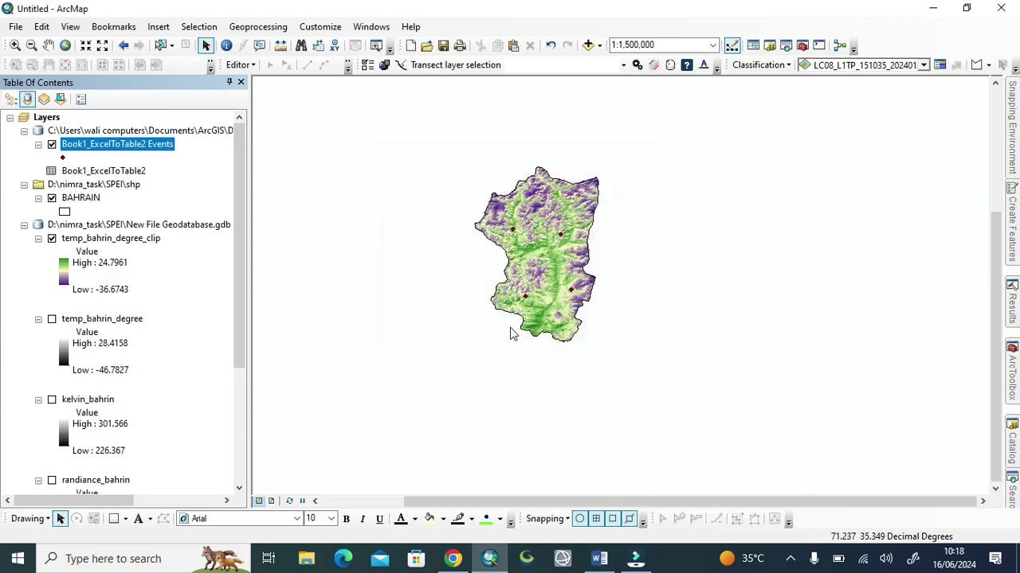
{"action": "left_click", "coordinate": [572, 335]}
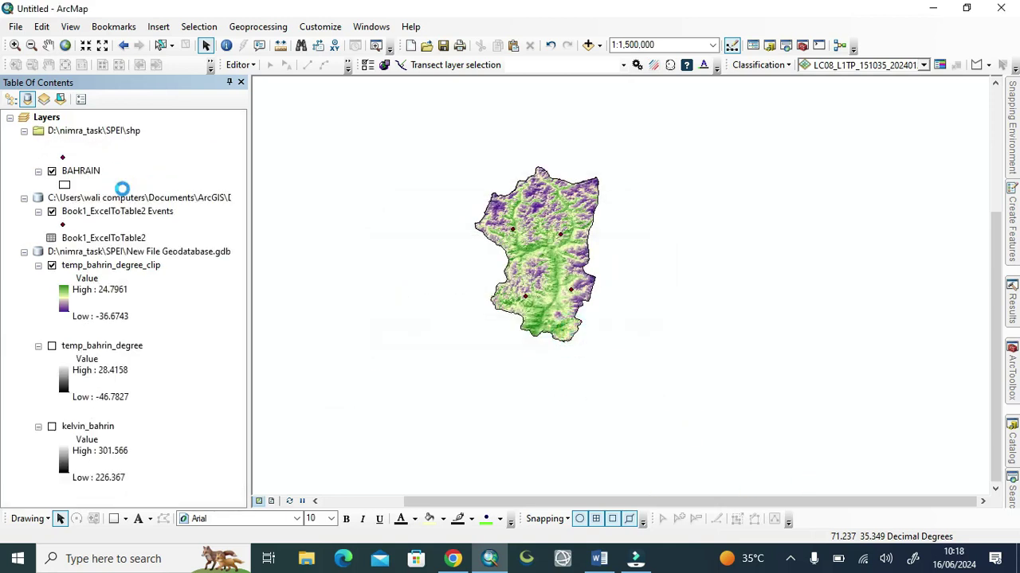
- Search the ArcMap tools for "idw" and open the Spatial Analyst IDW tool
{"action": "left_click", "coordinate": [787, 562]}
{"action": "left_click", "coordinate": [1012, 488]}
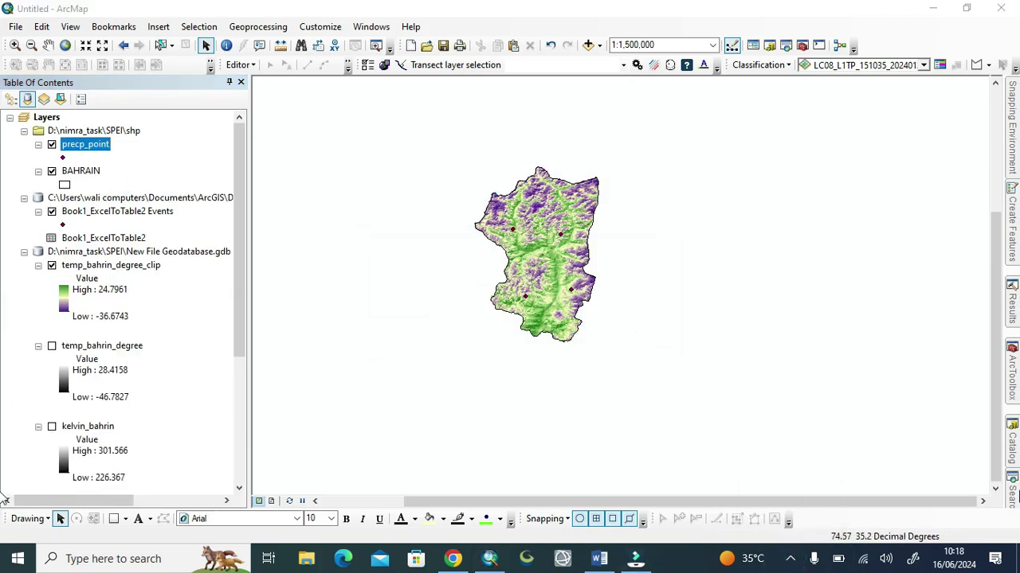
{"action": "left_click_drag", "start_coordinate": [887, 135], "coordinate": [762, 145]}
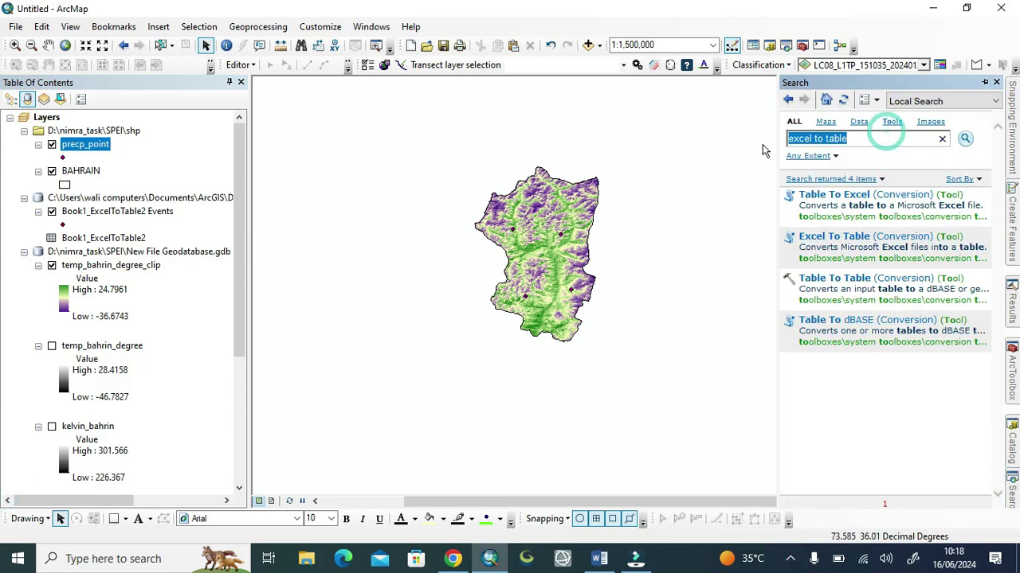
{"action": "key", "text": "BackSpace"}
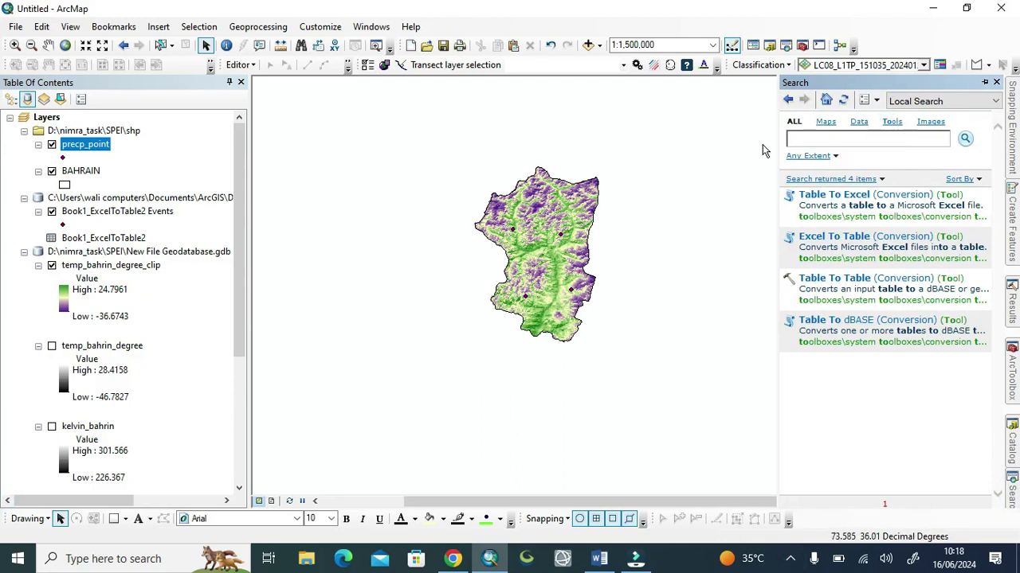
{"action": "type", "text": "idw"}
{"action": "key", "text": "Return"}
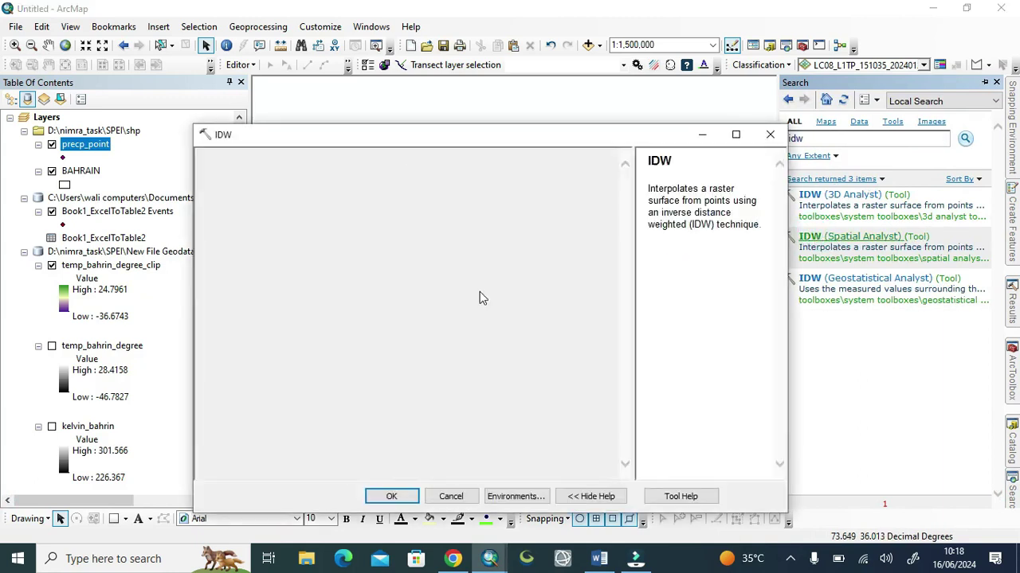
- Set the IDW input point features to precp_point and the Z value field to precip
{"action": "left_click", "coordinate": [578, 177]}
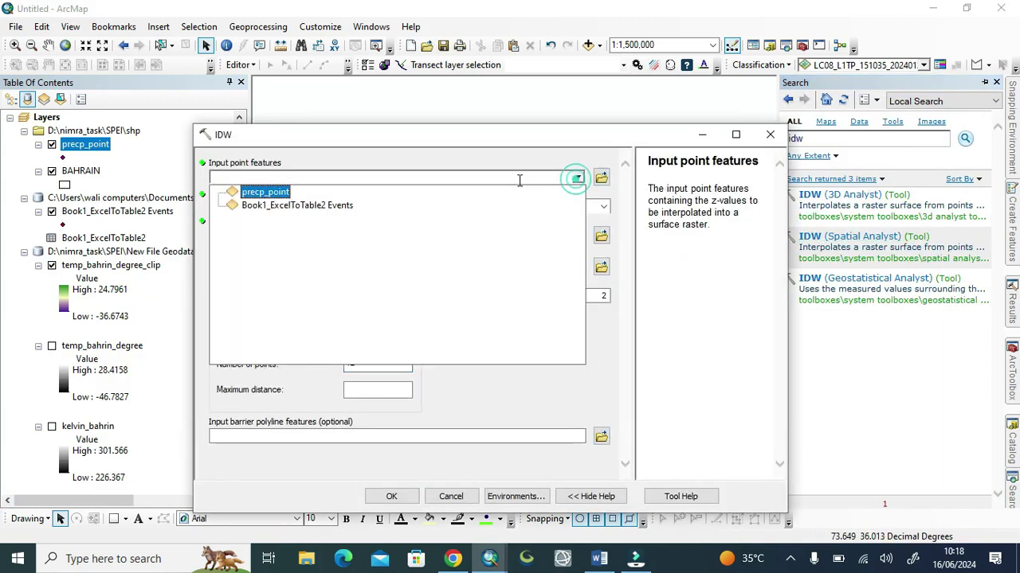
{"action": "left_click", "coordinate": [239, 192]}
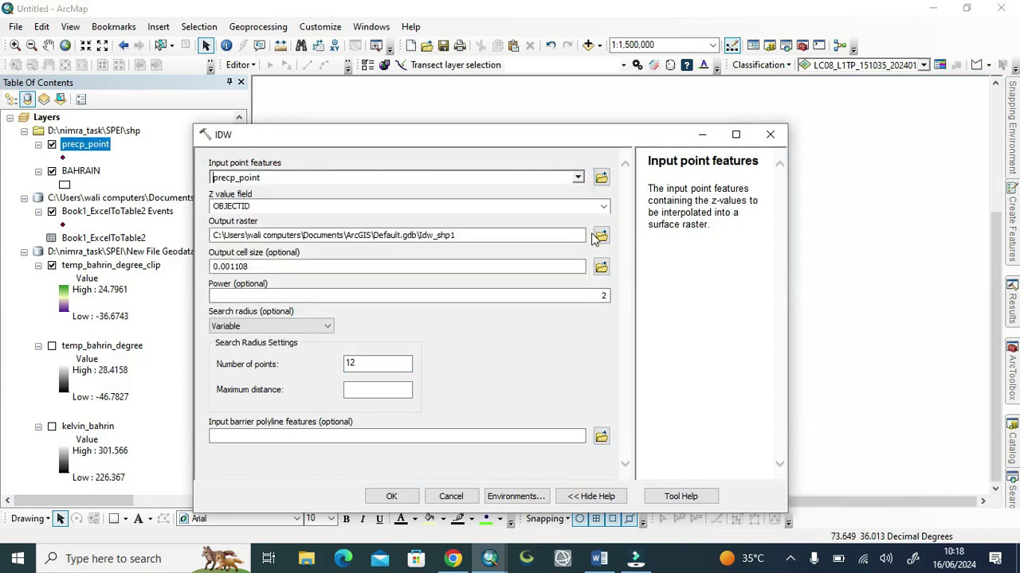
{"action": "left_click", "coordinate": [603, 206]}
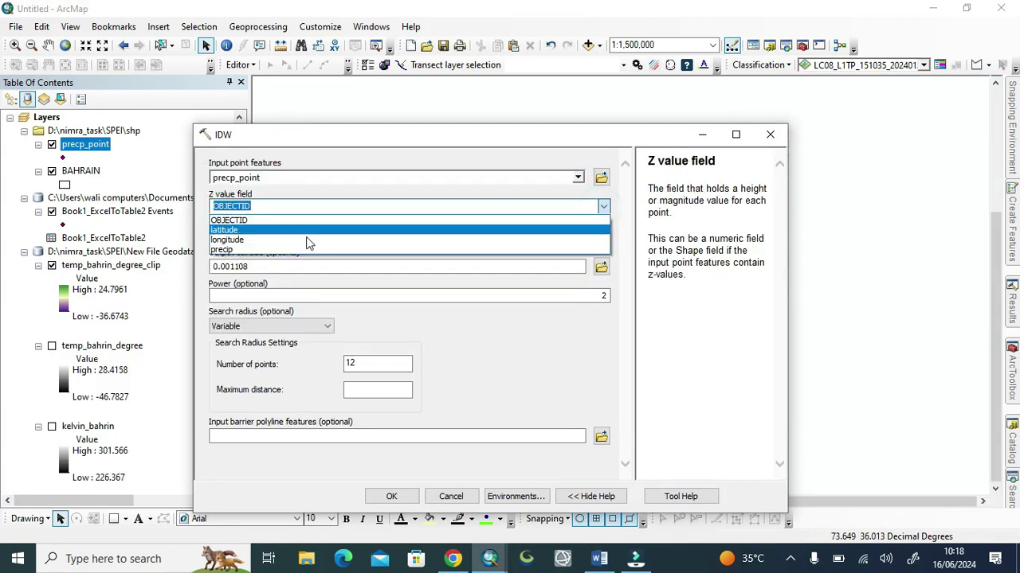
{"action": "left_click", "coordinate": [286, 252]}
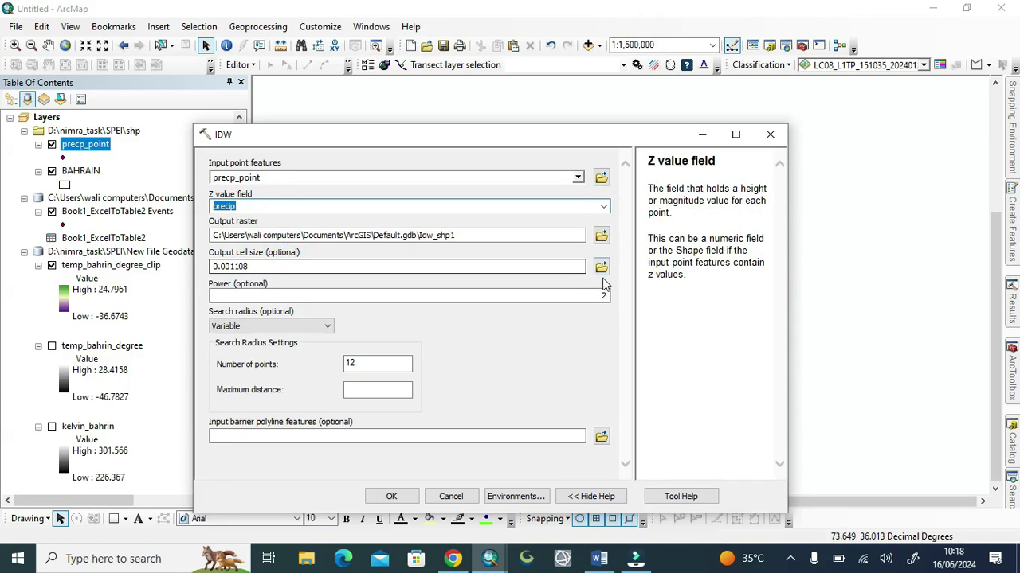
- In the IDW environment settings, set the processing extent to Same as layer BAHRAIN and the raster analysis mask to BAHRAIN
{"action": "left_click", "coordinate": [522, 495]}
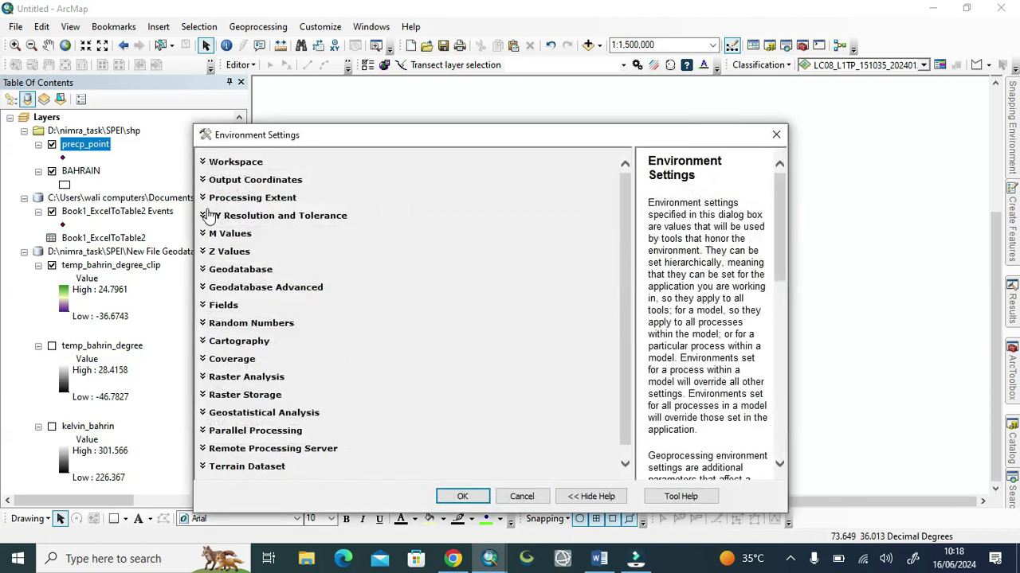
{"action": "left_click", "coordinate": [204, 198]}
{"action": "left_click", "coordinate": [380, 227]}
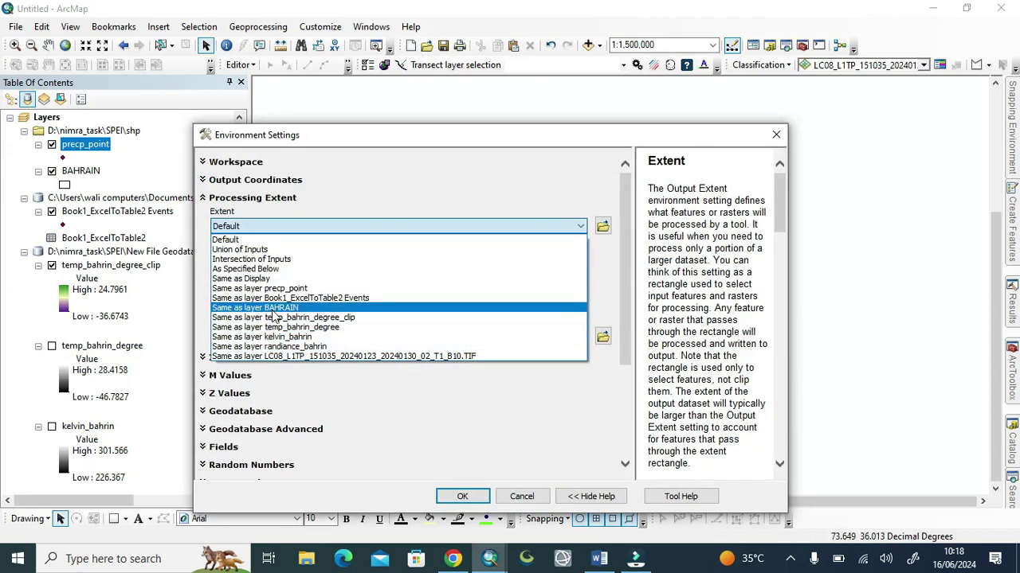
{"action": "left_click", "coordinate": [271, 308]}
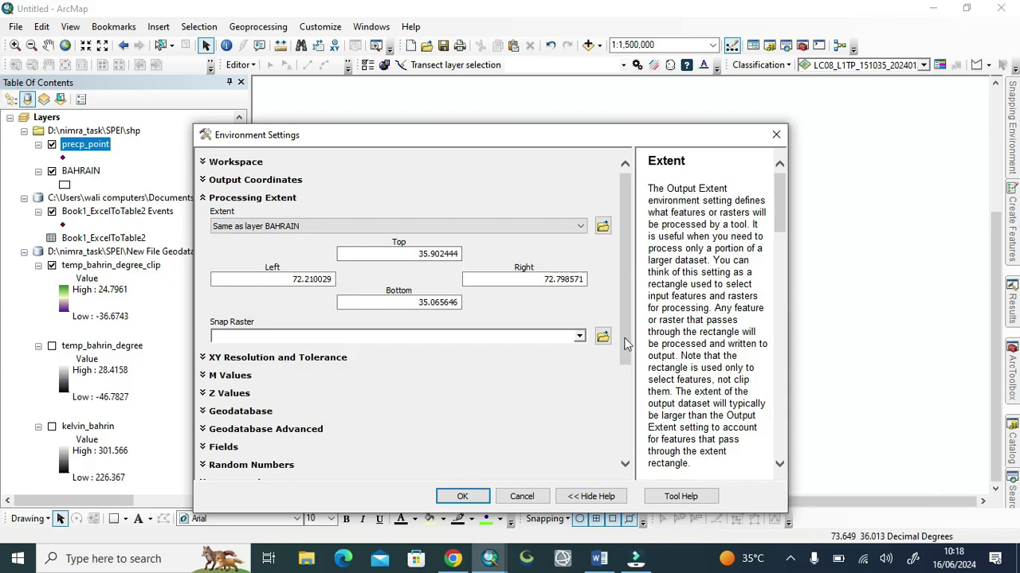
{"action": "left_click_drag", "start_coordinate": [625, 343], "coordinate": [608, 439]}
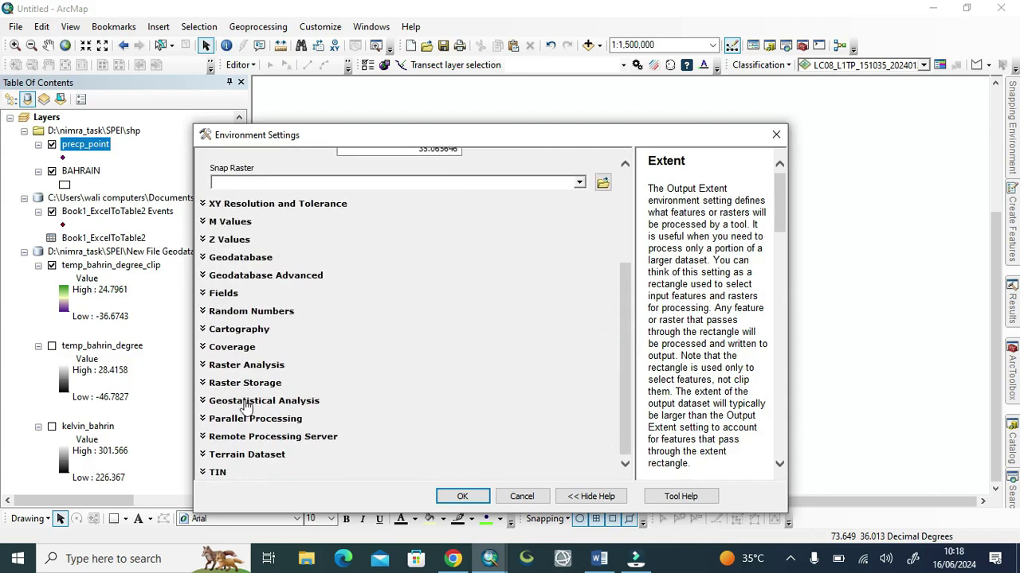
{"action": "left_click", "coordinate": [204, 365]}
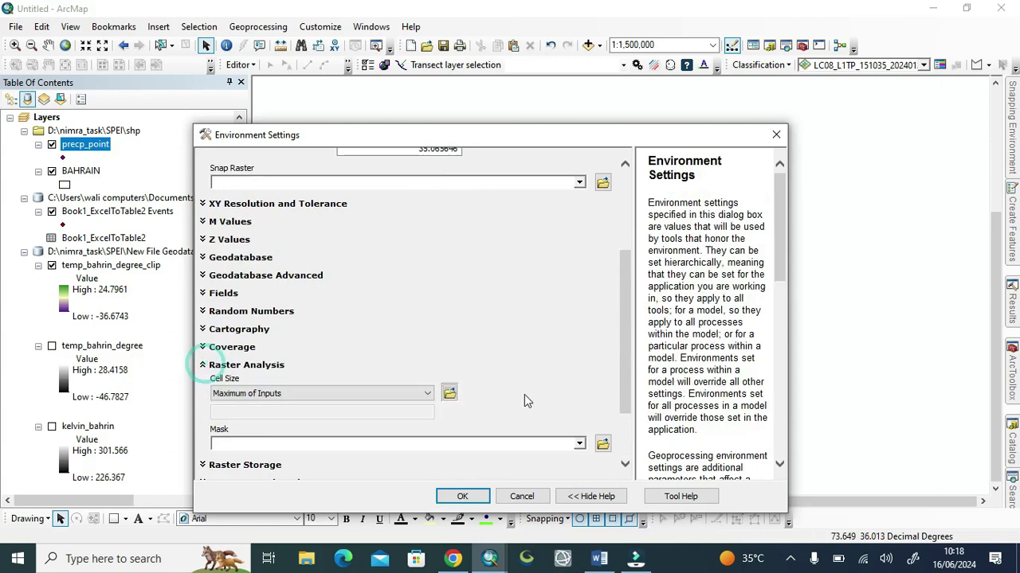
{"action": "left_click", "coordinate": [579, 444]}
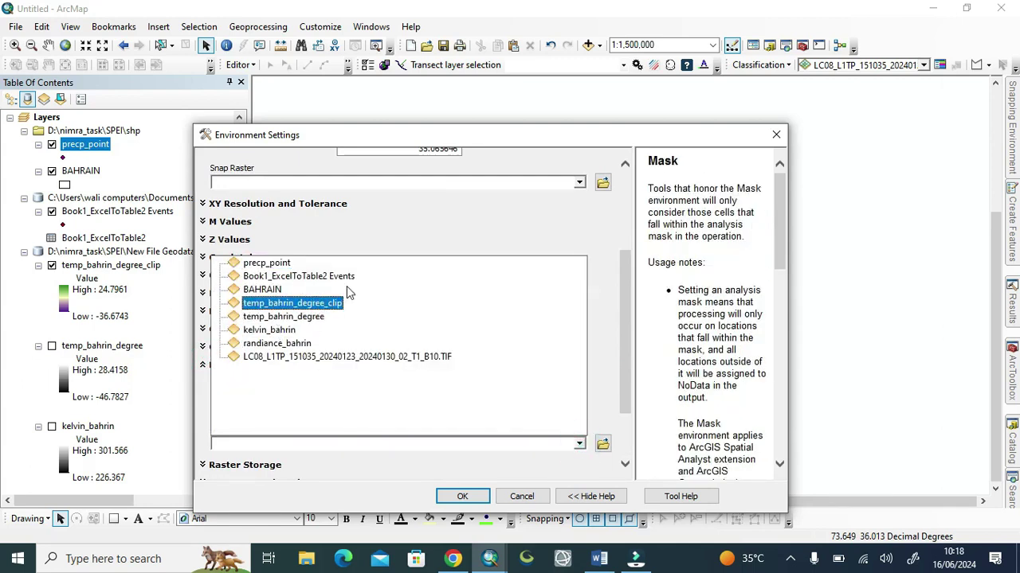
{"action": "left_click", "coordinate": [266, 290]}
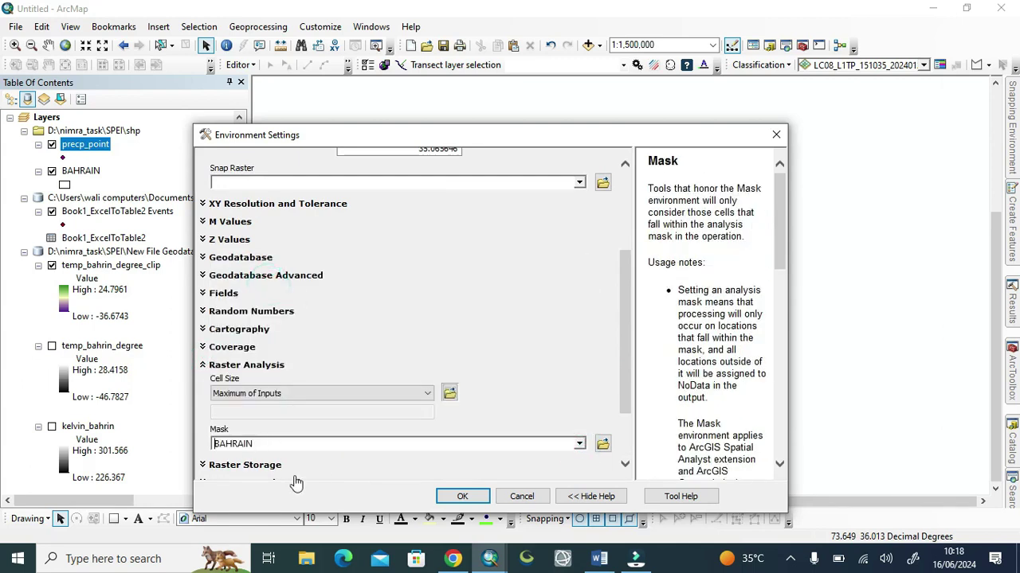
{"action": "left_click", "coordinate": [466, 498]}
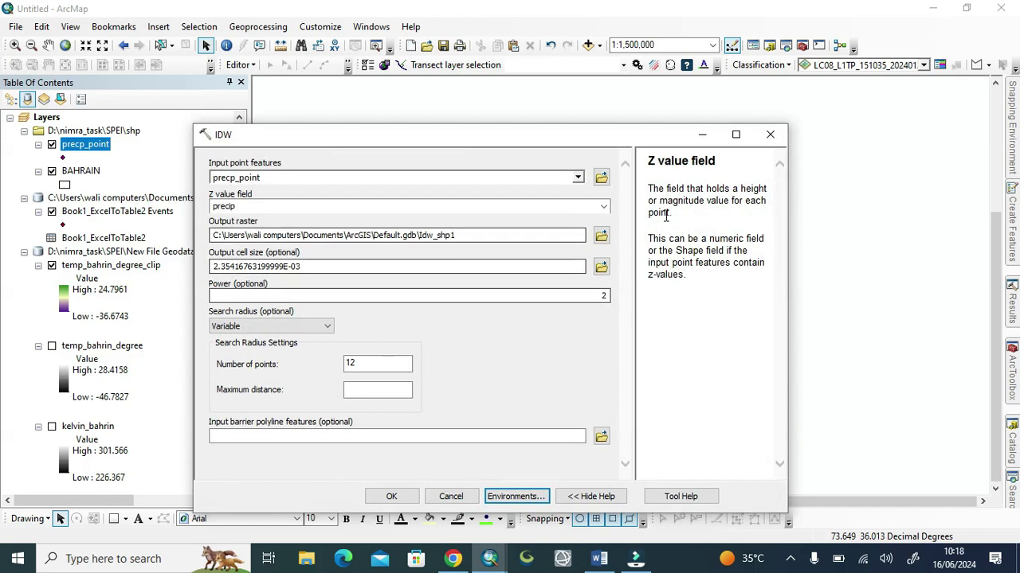
- Name the output raster prep_IDW in New File Geodatabase.gdb and run the IDW interpolation
{"action": "left_click", "coordinate": [601, 235]}
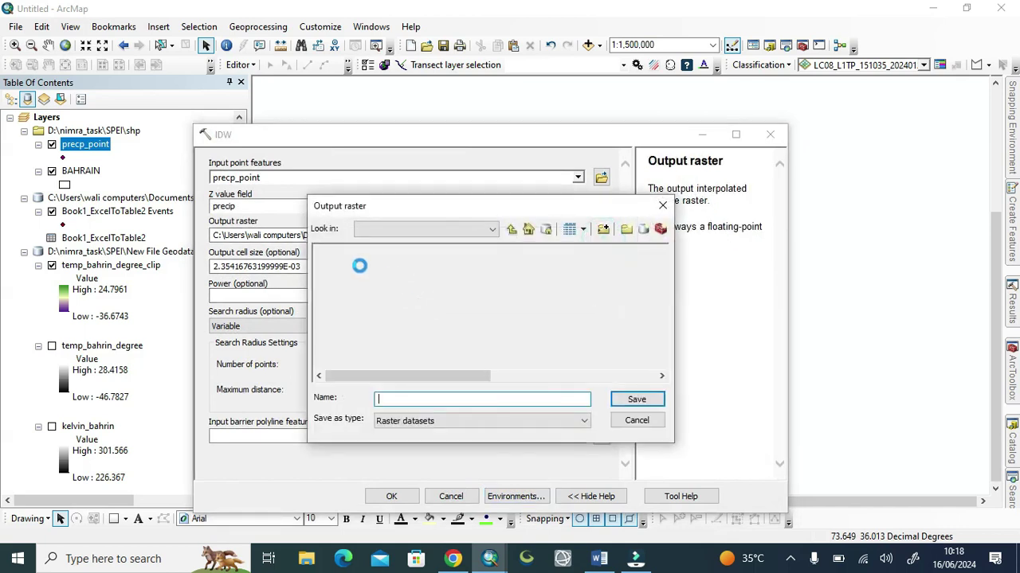
{"action": "left_click", "coordinate": [407, 399]}
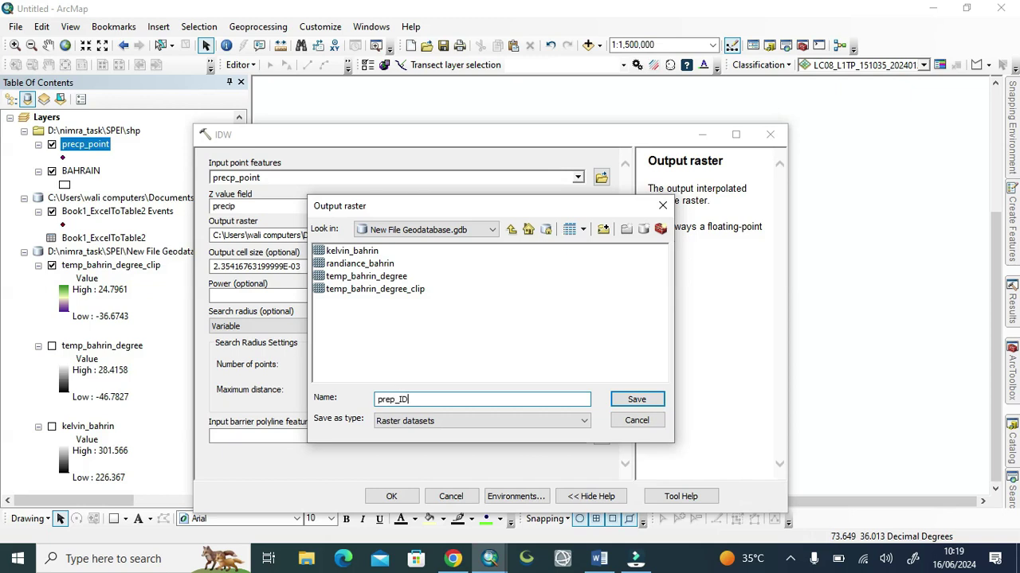
{"action": "left_click", "coordinate": [629, 401]}
{"action": "left_click", "coordinate": [382, 496]}
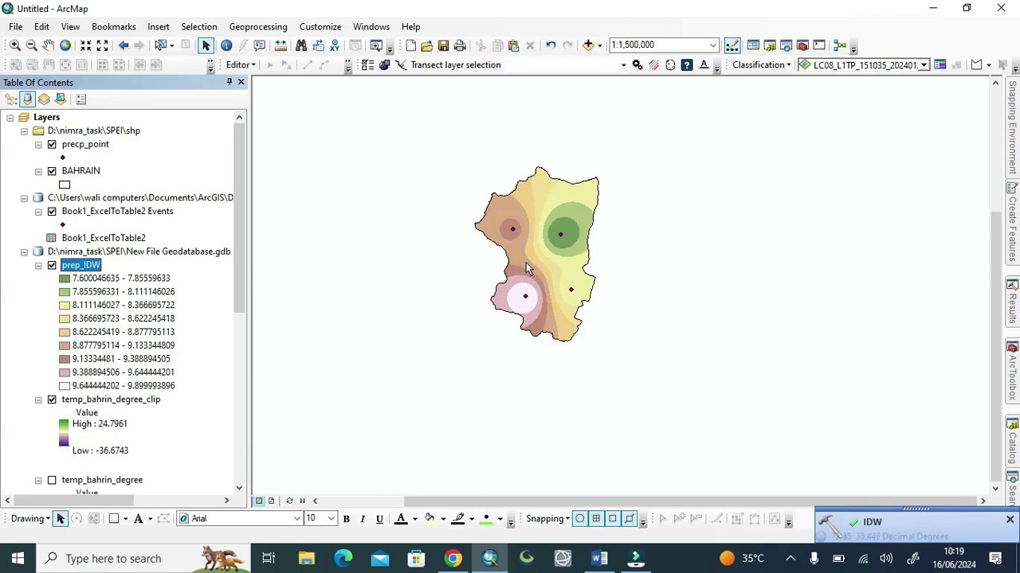
- Change the symbology of the prep_IDW layer to Stretched
{"action": "right_click", "coordinate": [84, 270]}
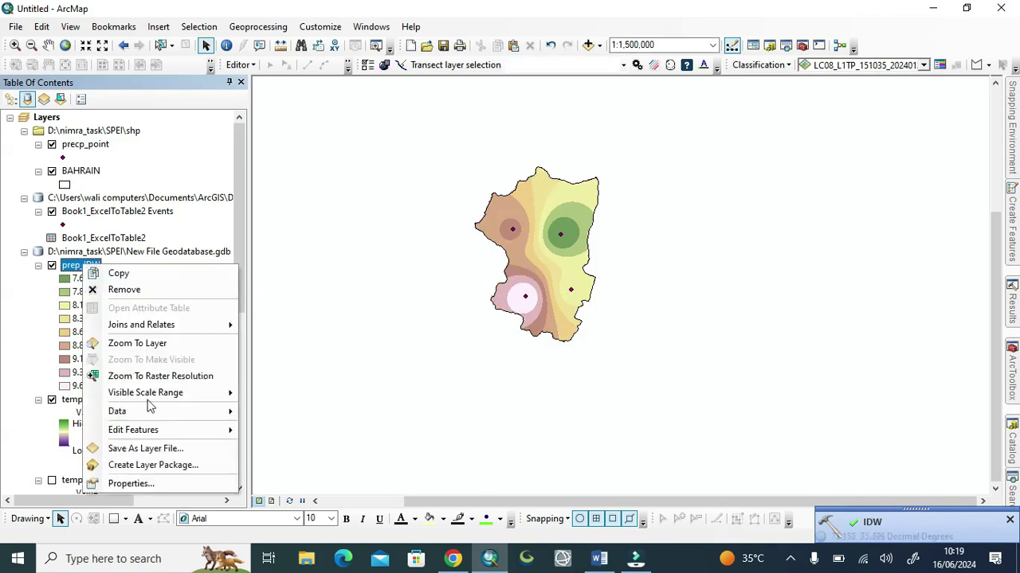
{"action": "left_click", "coordinate": [132, 485]}
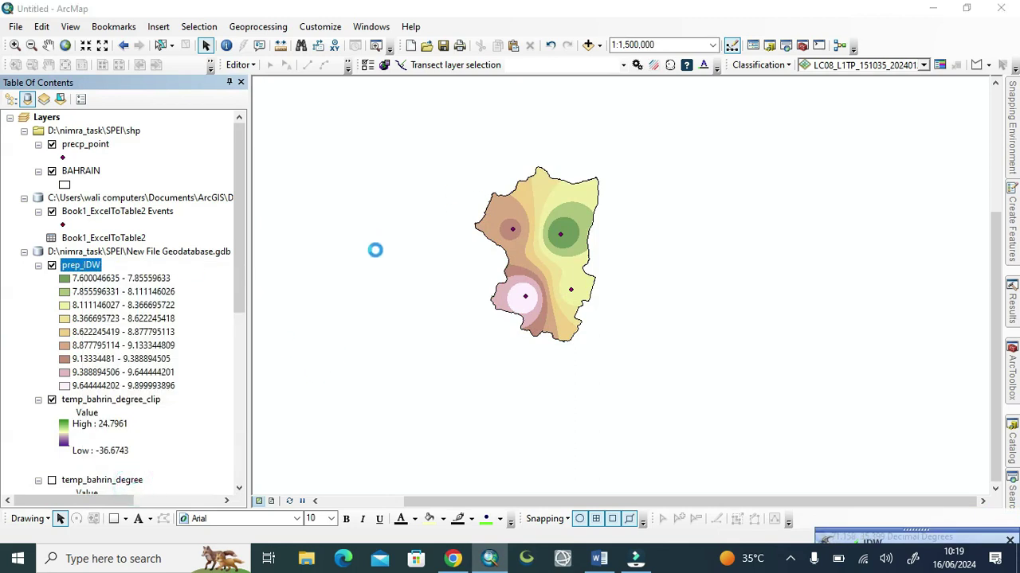
{"action": "left_click", "coordinate": [489, 124]}
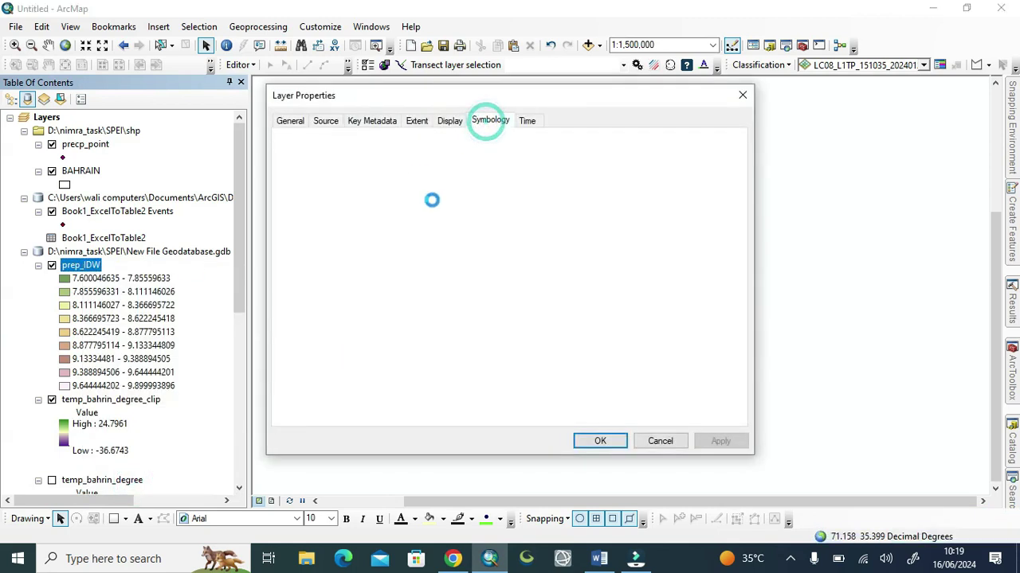
{"action": "left_click", "coordinate": [293, 176]}
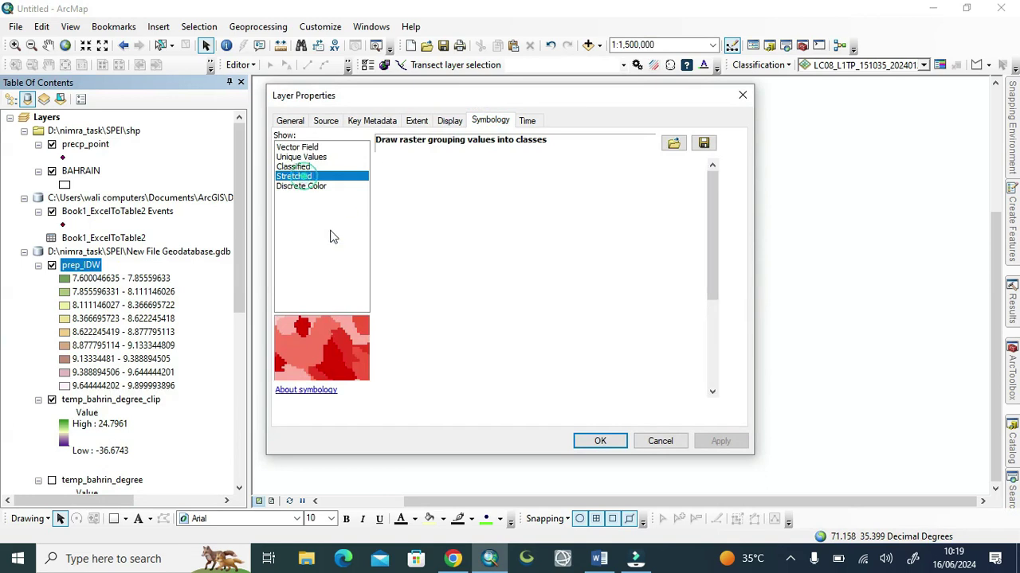
{"action": "left_click", "coordinate": [599, 438]}
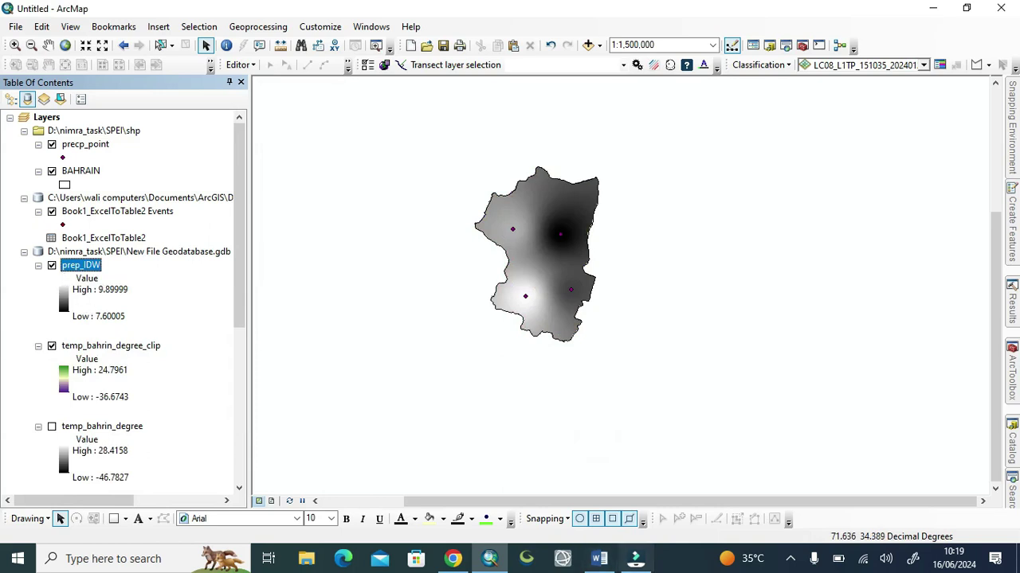
- Switch to the Word document to check the PET estimation steps and formula, and return to ArcMap
{"action": "left_click", "coordinate": [599, 558]}
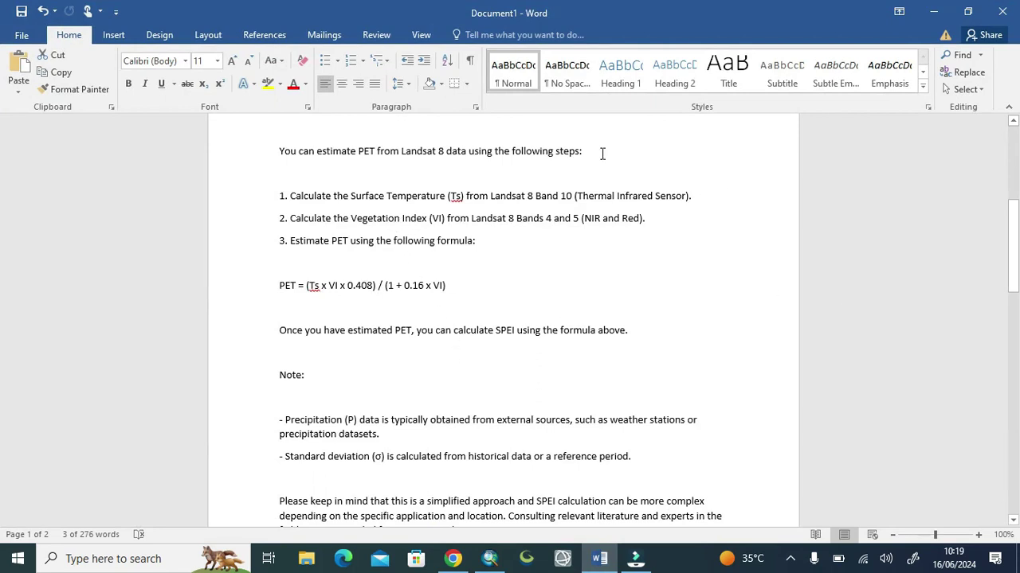
{"action": "left_click", "coordinate": [933, 13]}
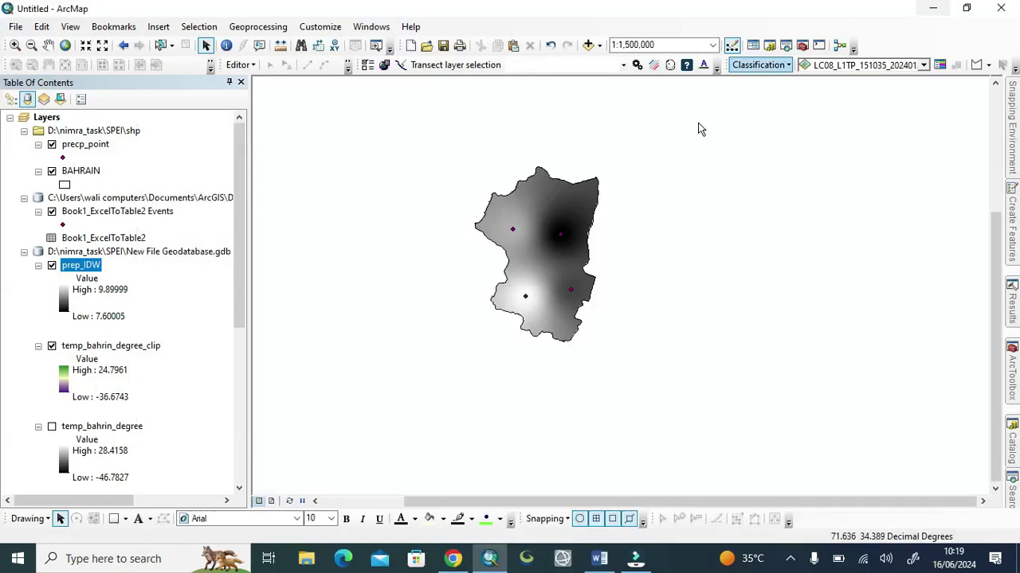
- Add the Landsat 8 band rasters B4.TIF and B5.TIF of scene LC08_L1TP_151035_20240123_20240130_02_T1 to the map
{"action": "left_click", "coordinate": [588, 45]}
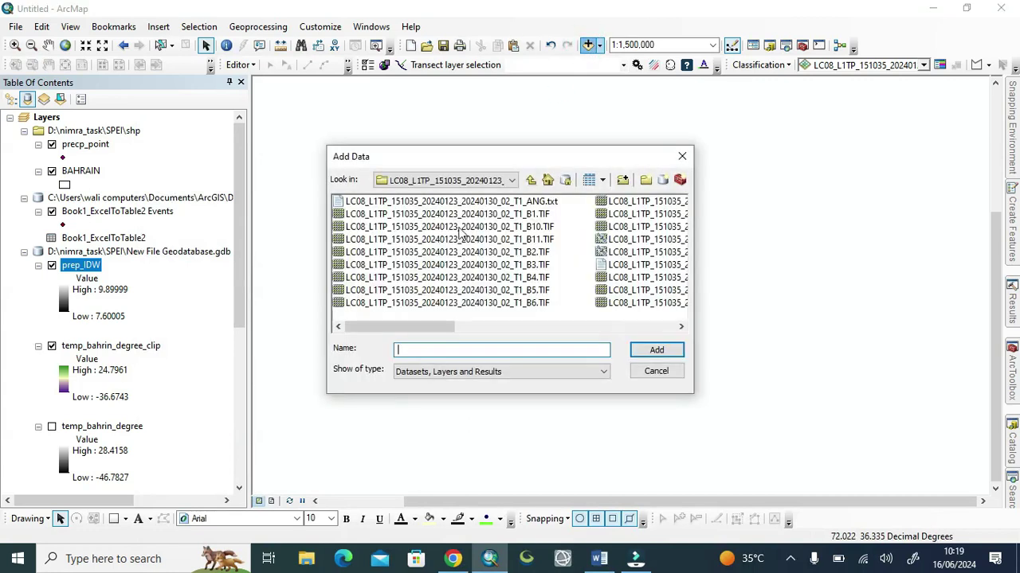
{"action": "left_click", "coordinate": [512, 291]}
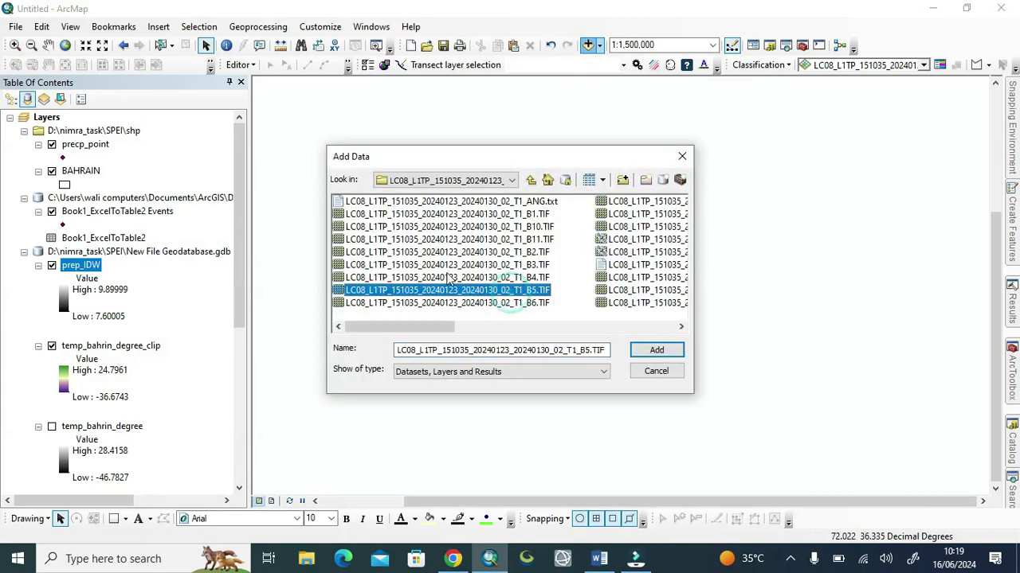
{"action": "left_click", "coordinate": [531, 279], "text": "shift"}
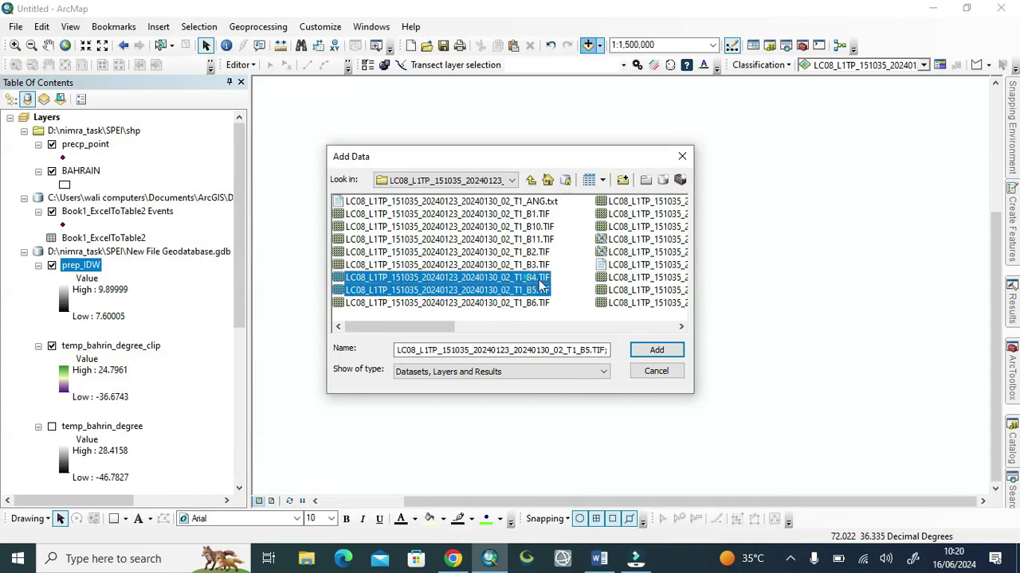
{"action": "left_click", "coordinate": [657, 350]}
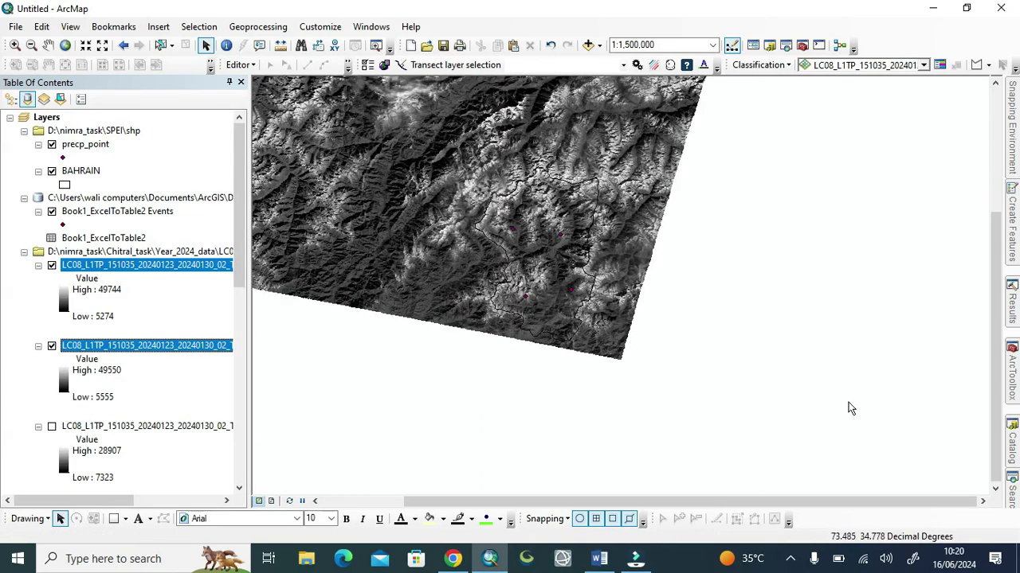
- Search the tools for "raster calculator" and open the Spatial Analyst Raster Calculator
{"action": "key", "text": "ctrl+f"}
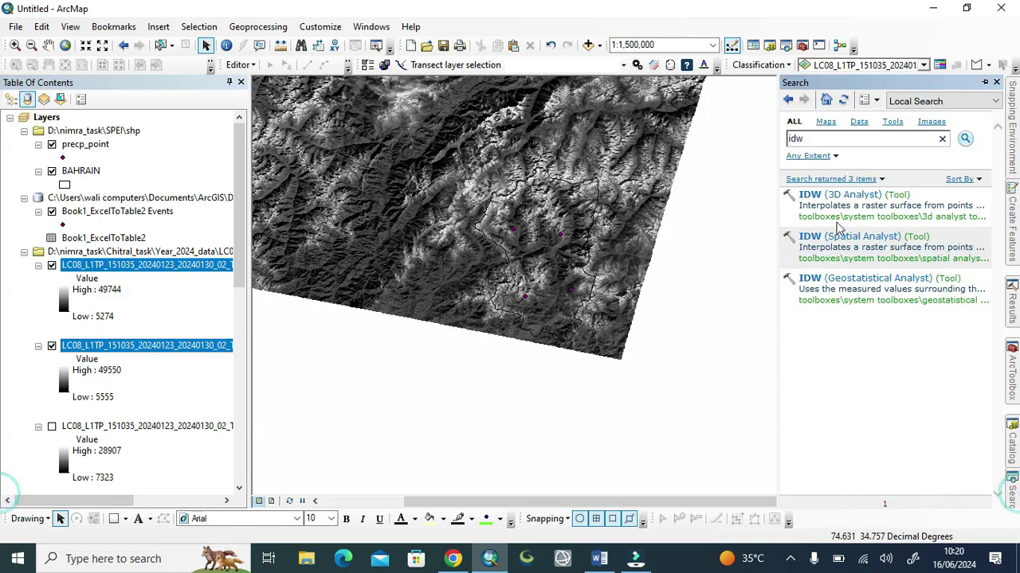
{"action": "left_click", "coordinate": [864, 139]}
{"action": "key", "text": "BackSpace"}
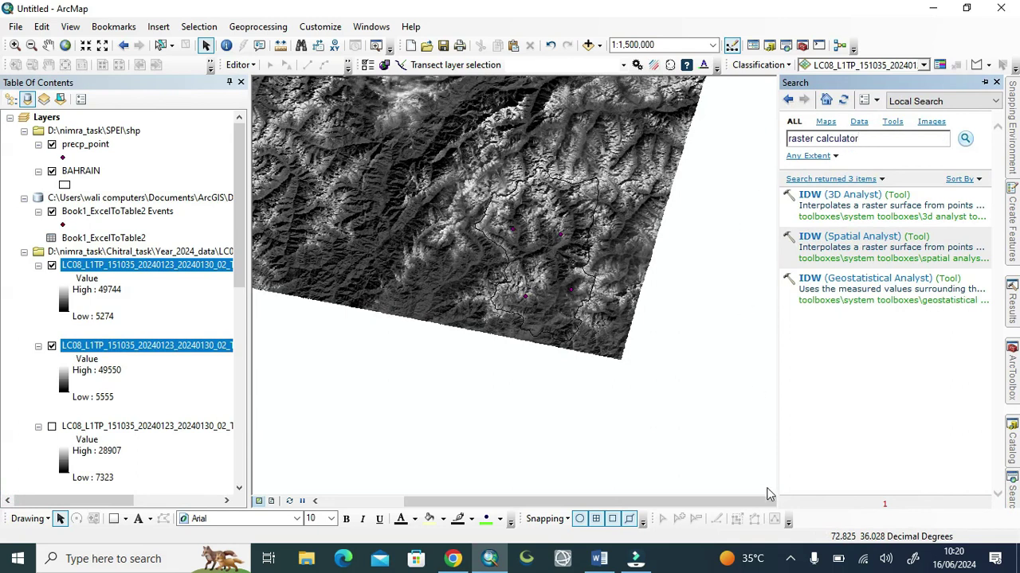
{"action": "type", "text": "raster calculator"}
{"action": "key", "text": "Return"}
{"action": "left_click", "coordinate": [790, 558]}
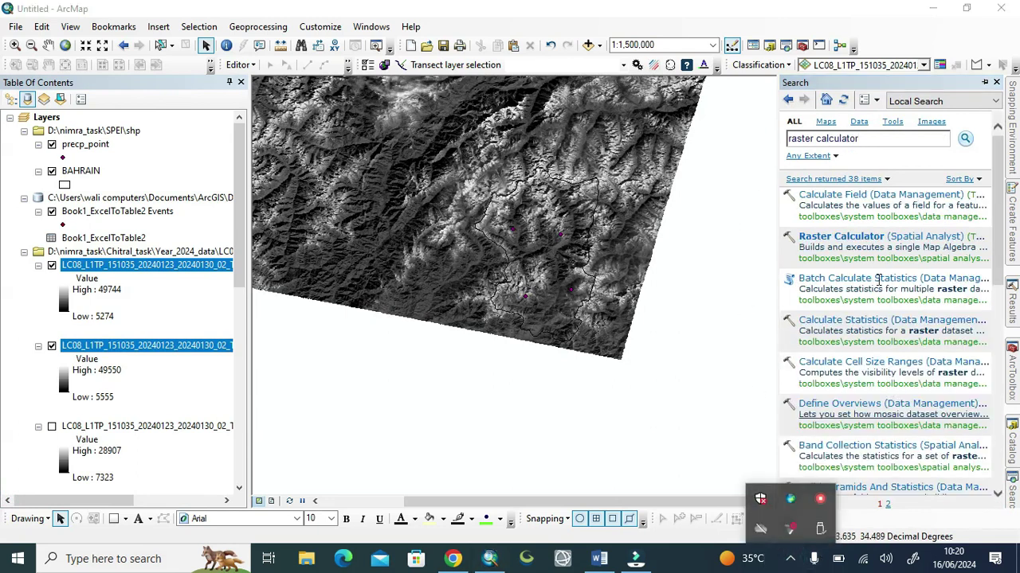
{"action": "left_click", "coordinate": [818, 242]}
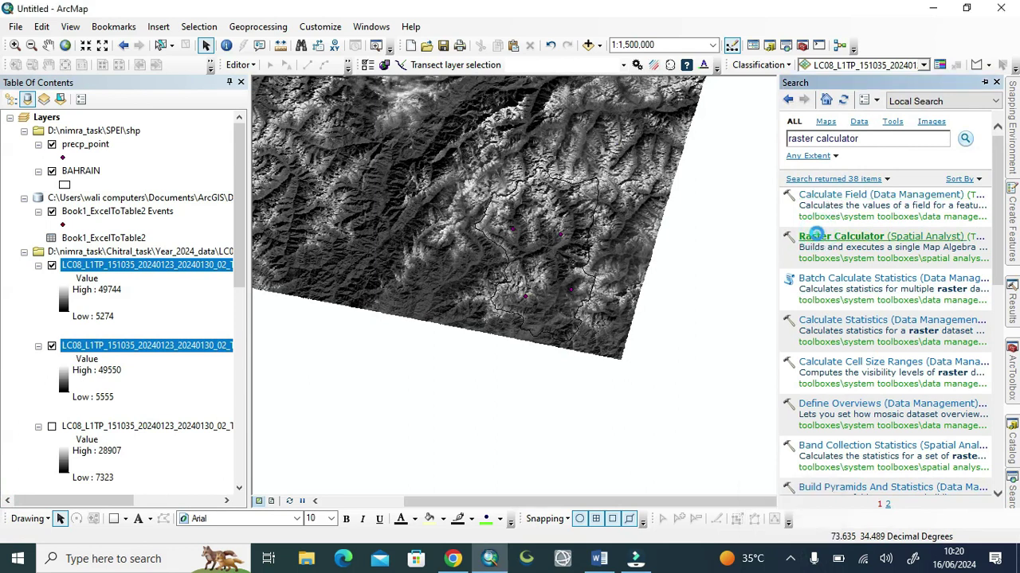
{"action": "left_click", "coordinate": [816, 234]}
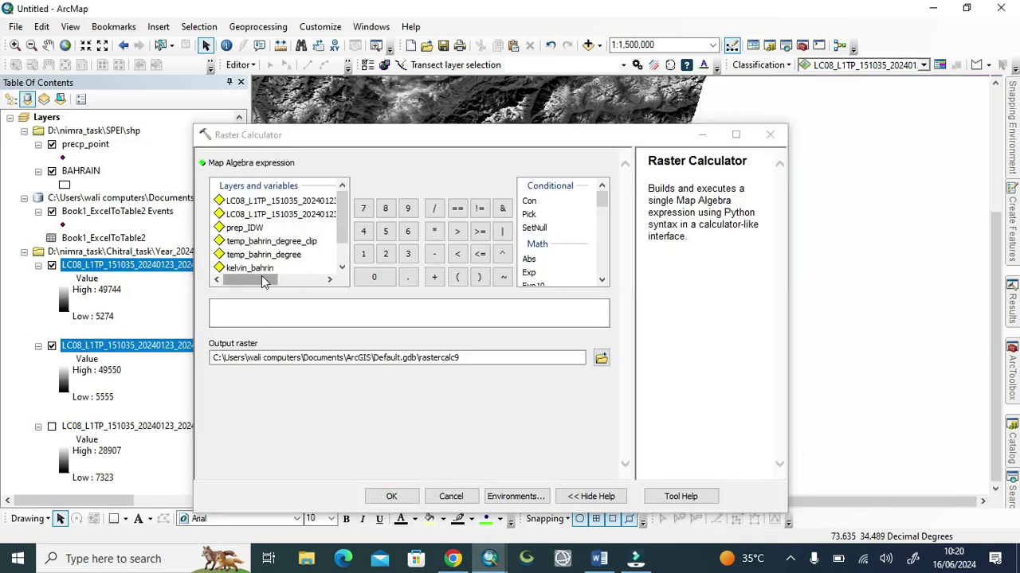
- Build the NDVI numerator in the map algebra expression as Float of band B5 minus band B4
{"action": "left_click", "coordinate": [403, 312]}
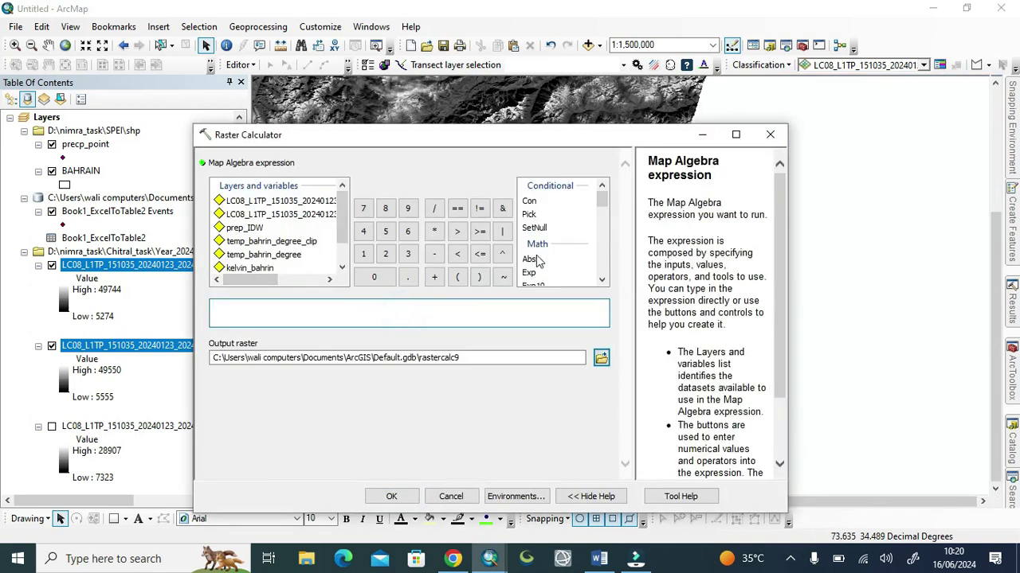
{"action": "scroll", "coordinate": [533, 261], "scroll_direction": "down", "scroll_amount": 3}
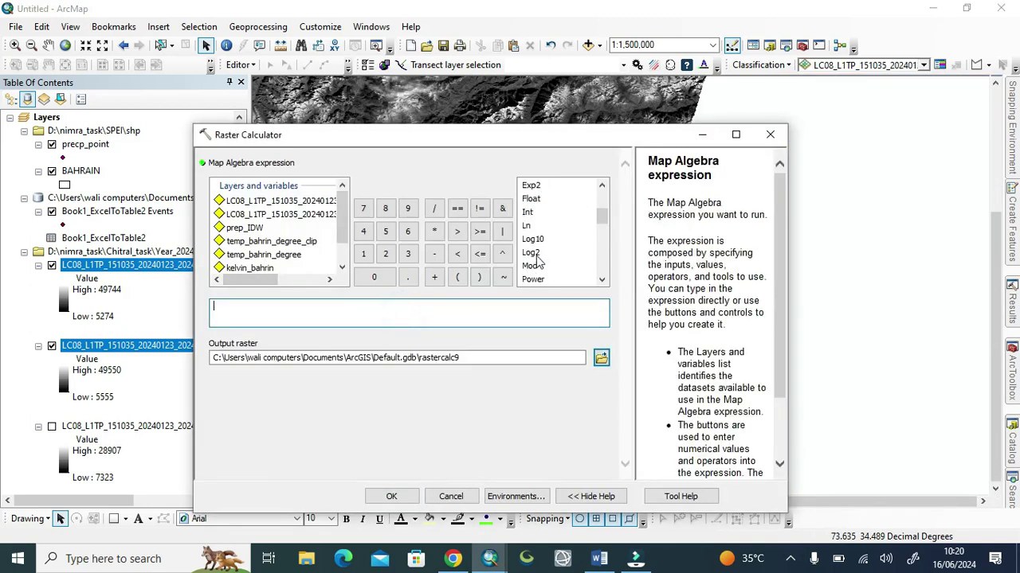
{"action": "double_click", "coordinate": [530, 199]}
{"action": "left_click_drag", "start_coordinate": [227, 279], "coordinate": [319, 283]}
{"action": "double_click", "coordinate": [319, 201]}
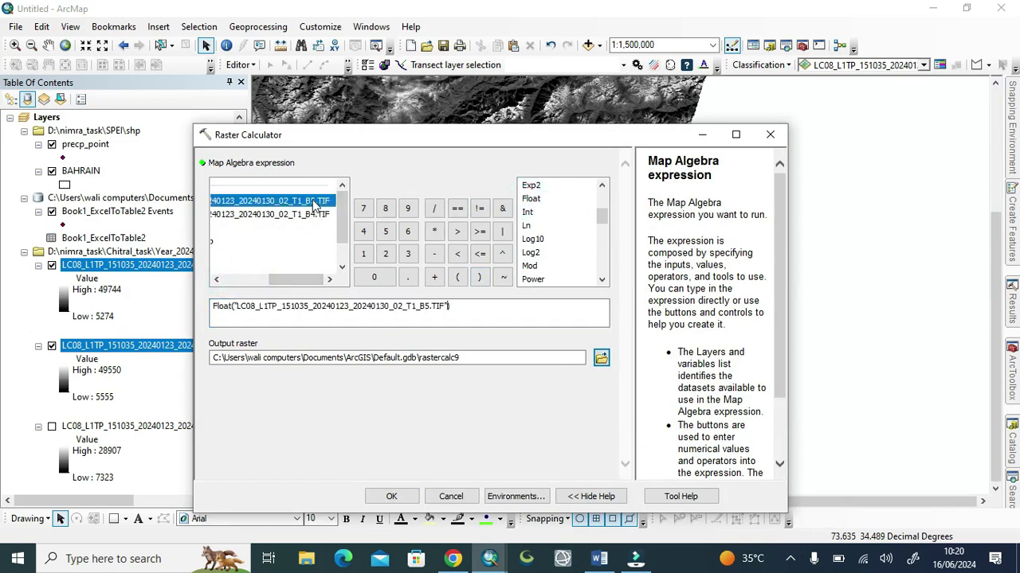
{"action": "left_click", "coordinate": [434, 253]}
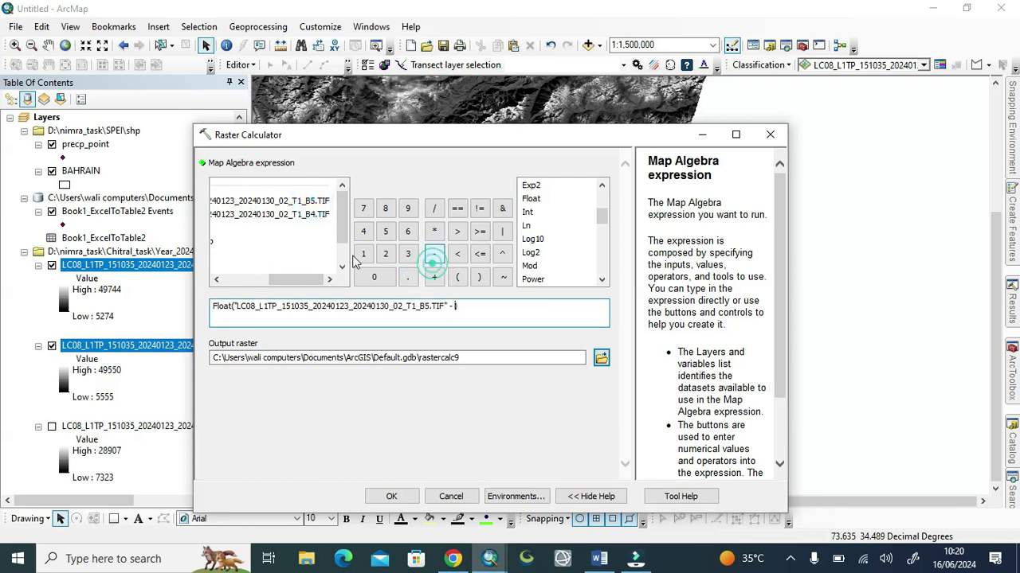
{"action": "double_click", "coordinate": [247, 214]}
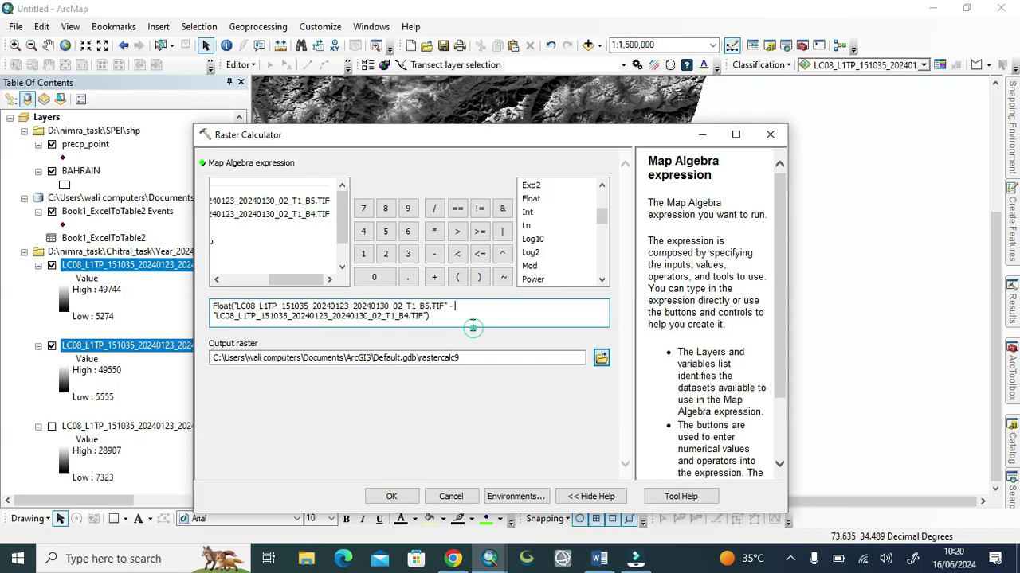
- Complete the NDVI expression by dividing the numerator by Float of band B5 plus band B4
{"action": "left_click", "coordinate": [450, 319]}
{"action": "left_click", "coordinate": [433, 209]}
{"action": "double_click", "coordinate": [294, 200]}
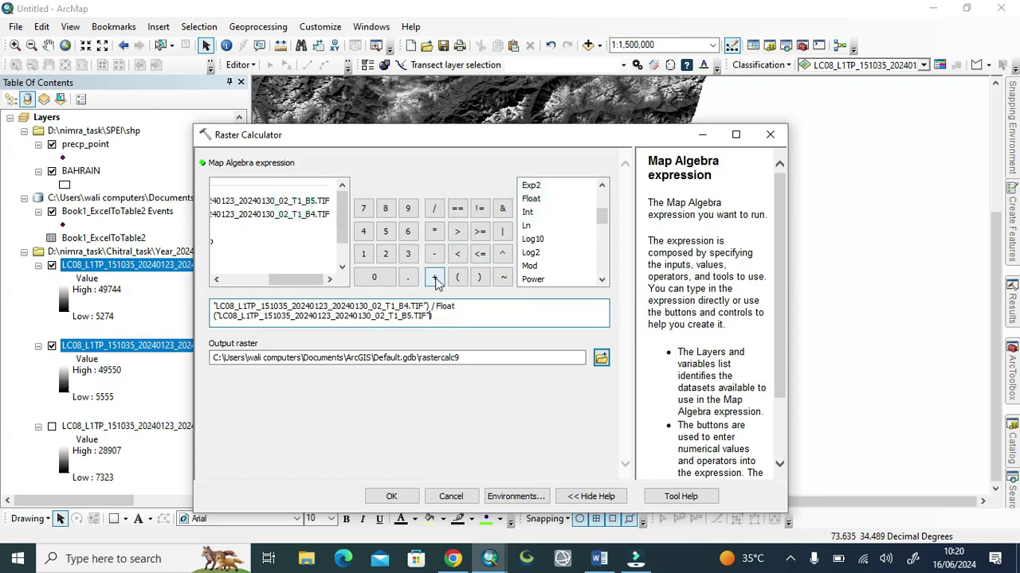
{"action": "left_click", "coordinate": [434, 277]}
{"action": "double_click", "coordinate": [301, 215]}
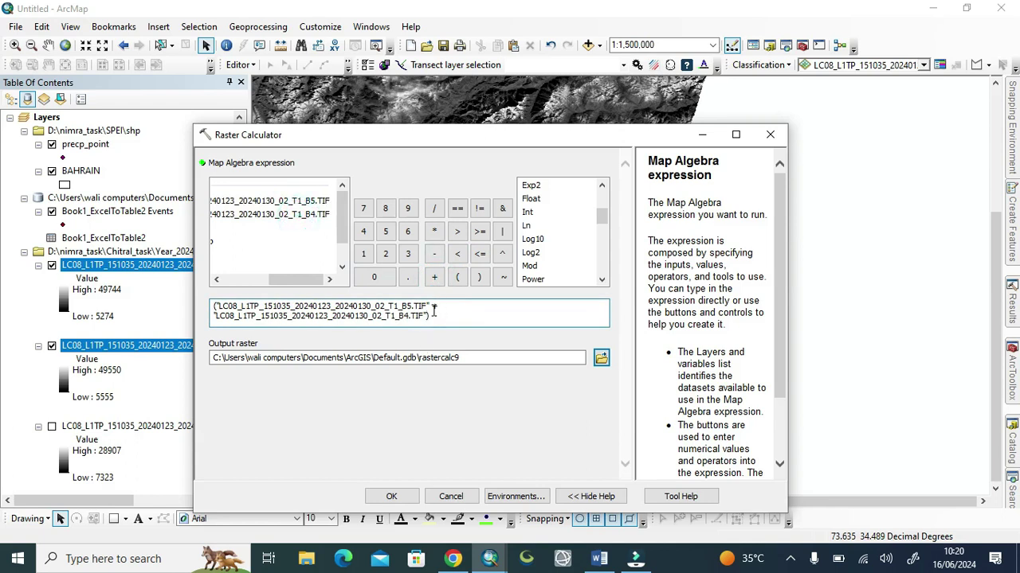
- Name the output raster bahrin_NDVI in New File Geodatabase.gdb and run the raster calculation
{"action": "left_click", "coordinate": [601, 358]}
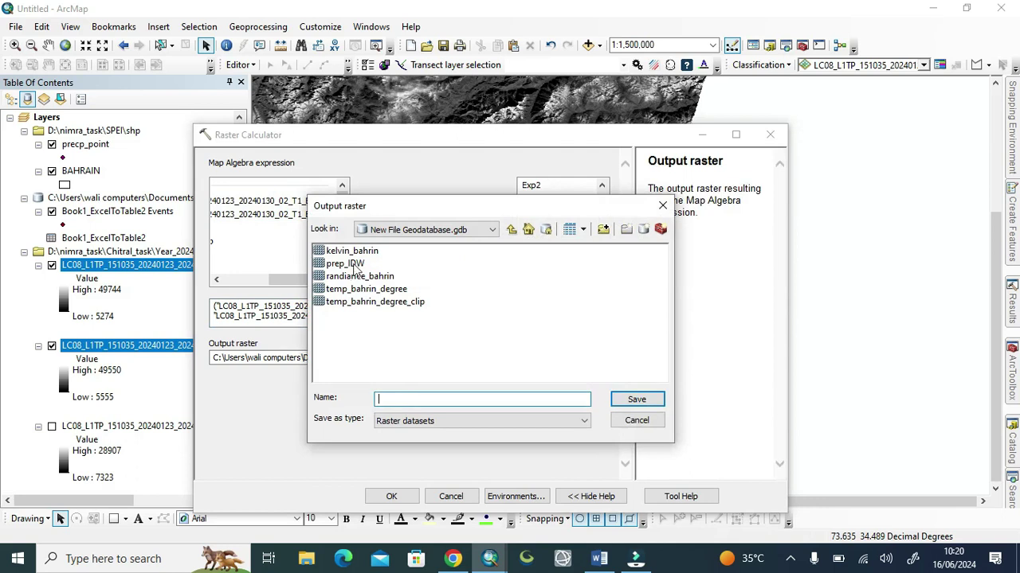
{"action": "left_click", "coordinate": [350, 251]}
{"action": "left_click_drag", "start_coordinate": [408, 400], "coordinate": [356, 407]}
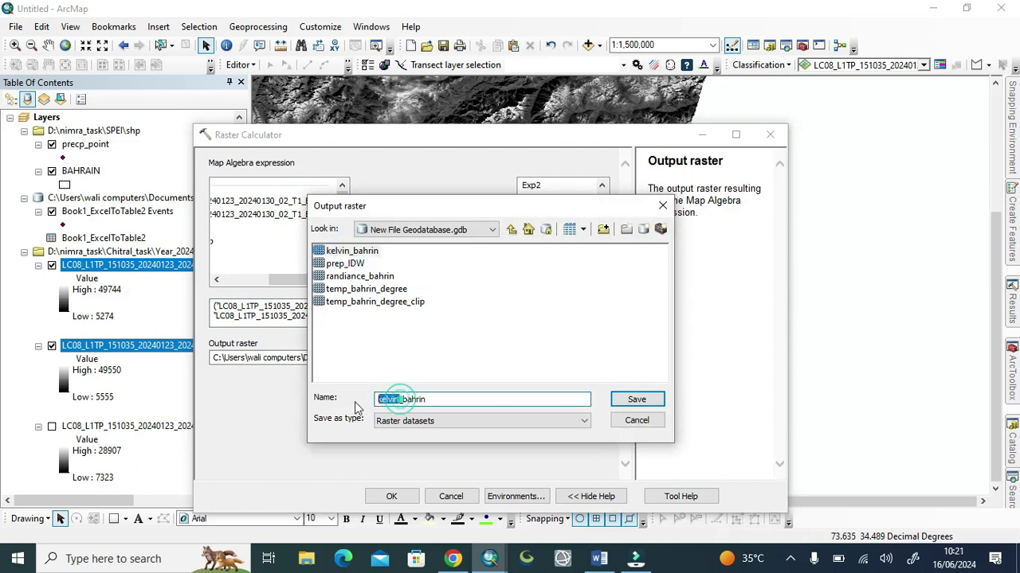
{"action": "type", "text": "="}
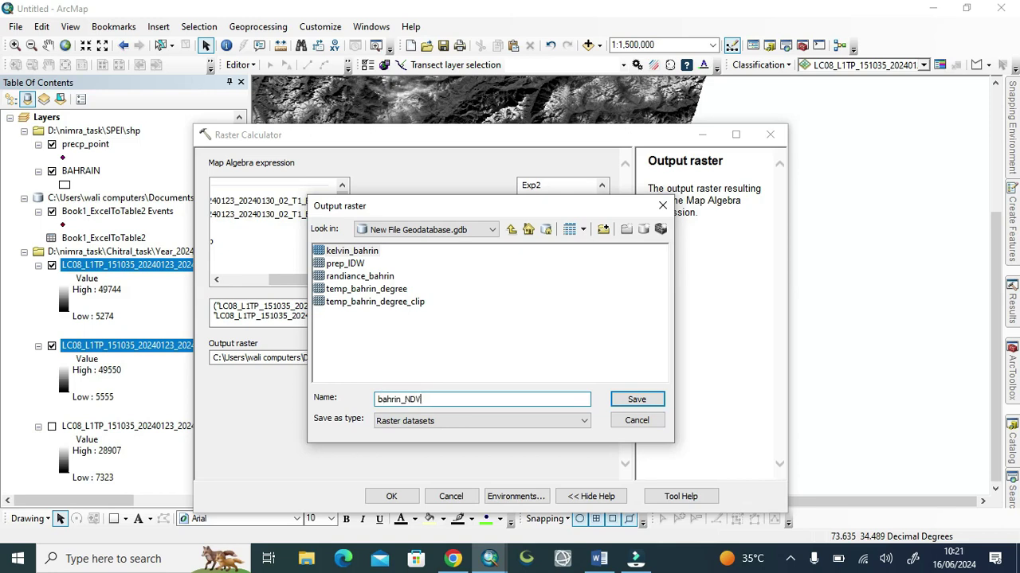
{"action": "left_click", "coordinate": [637, 399]}
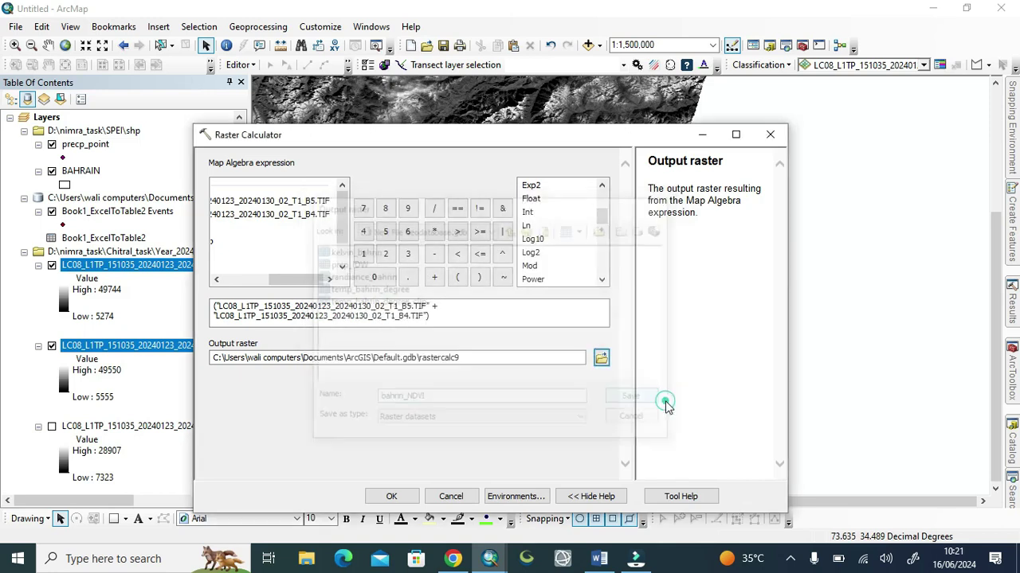
{"action": "left_click", "coordinate": [391, 497]}
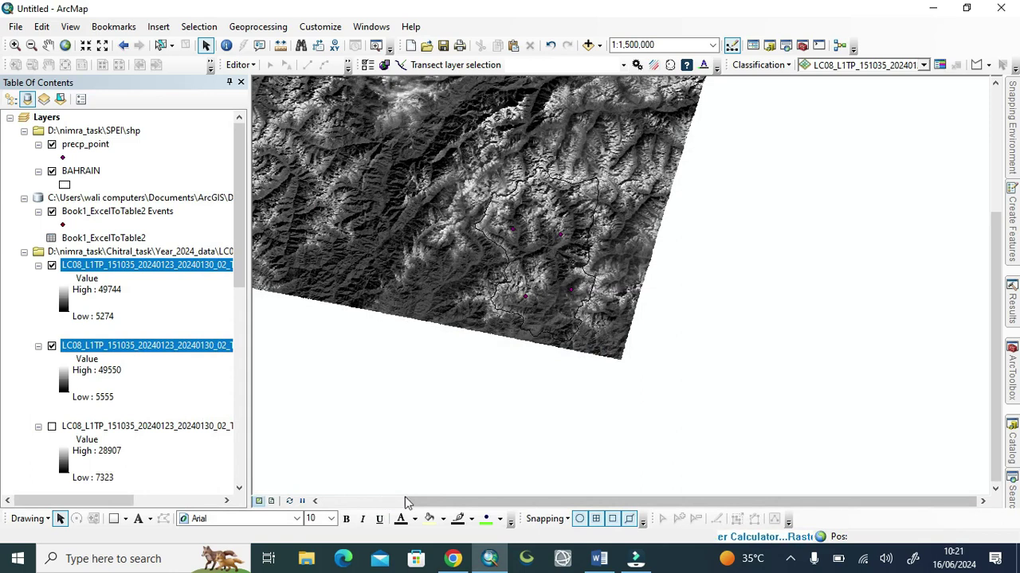
- Switch to the Word document to review the SPEI and PET formulas, and return to ArcMap
{"action": "left_click", "coordinate": [602, 560]}
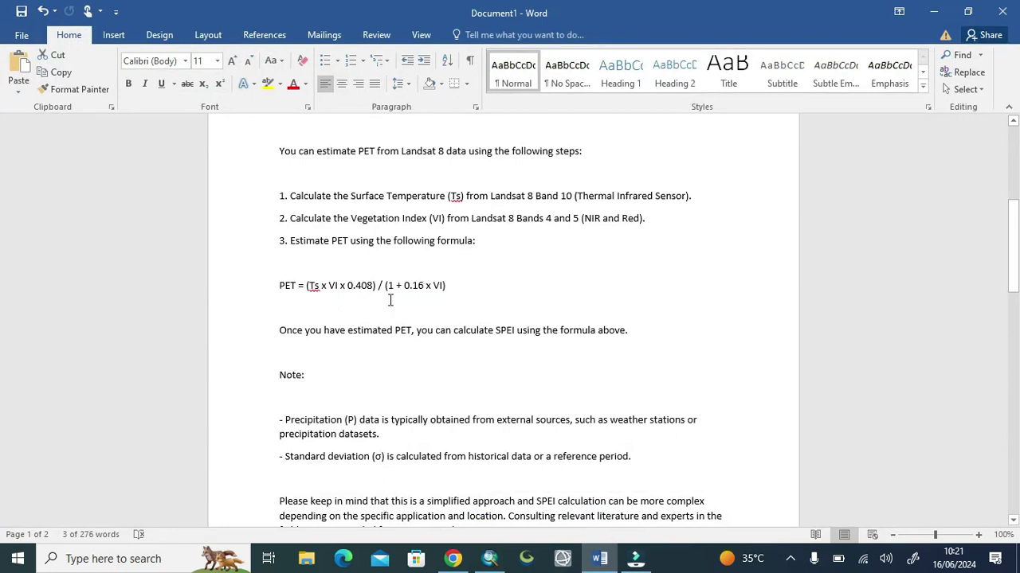
{"action": "scroll", "coordinate": [390, 300], "scroll_direction": "up", "scroll_amount": 3}
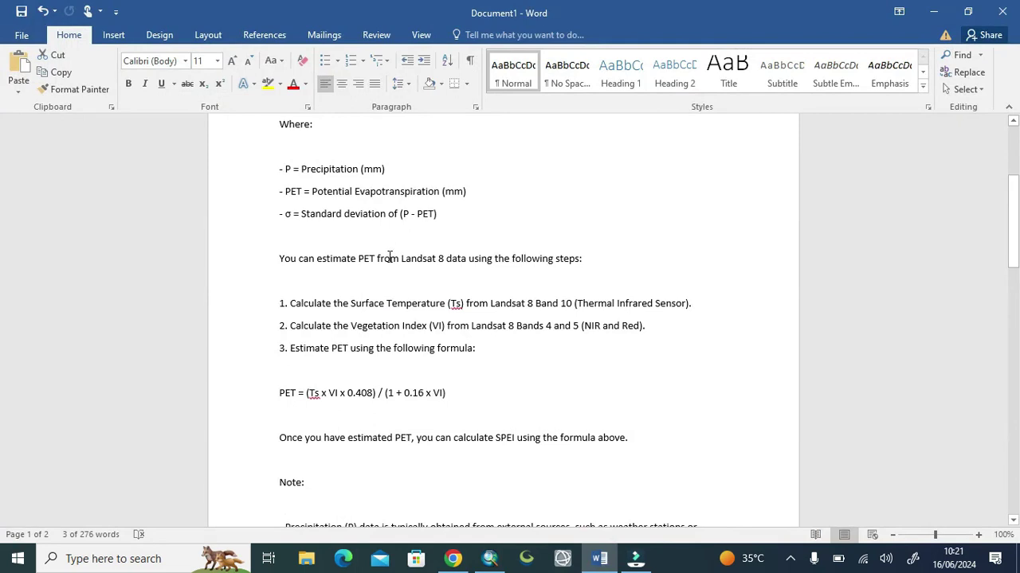
{"action": "scroll", "coordinate": [388, 253], "scroll_direction": "up", "scroll_amount": 2}
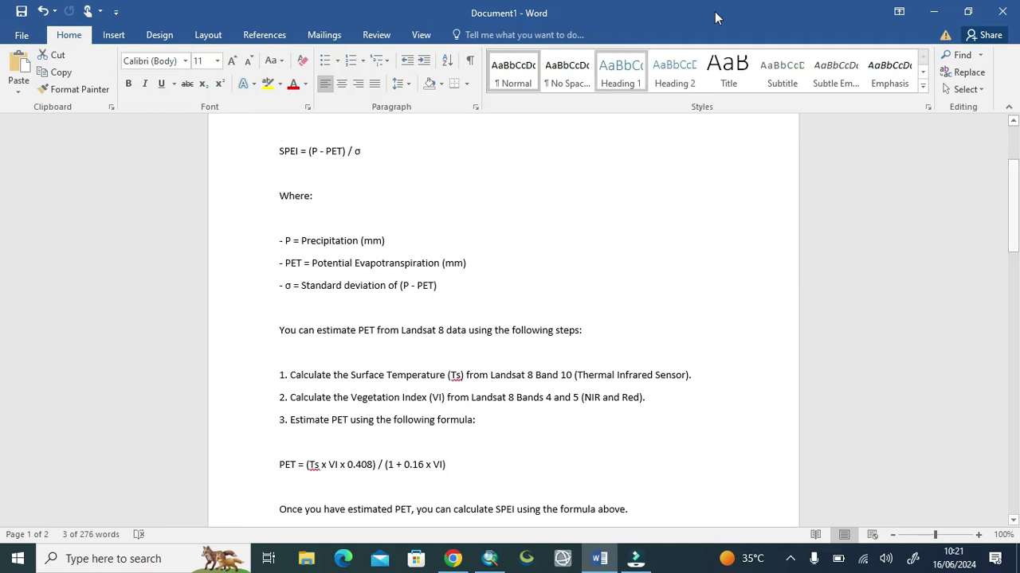
{"action": "left_click", "coordinate": [935, 9]}
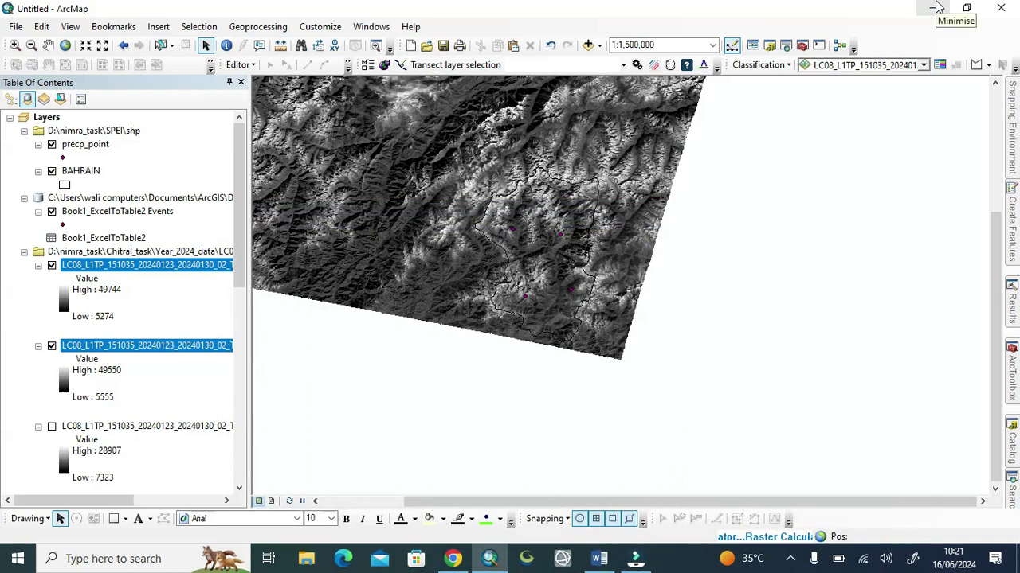
{"action": "left_click", "coordinate": [791, 559]}
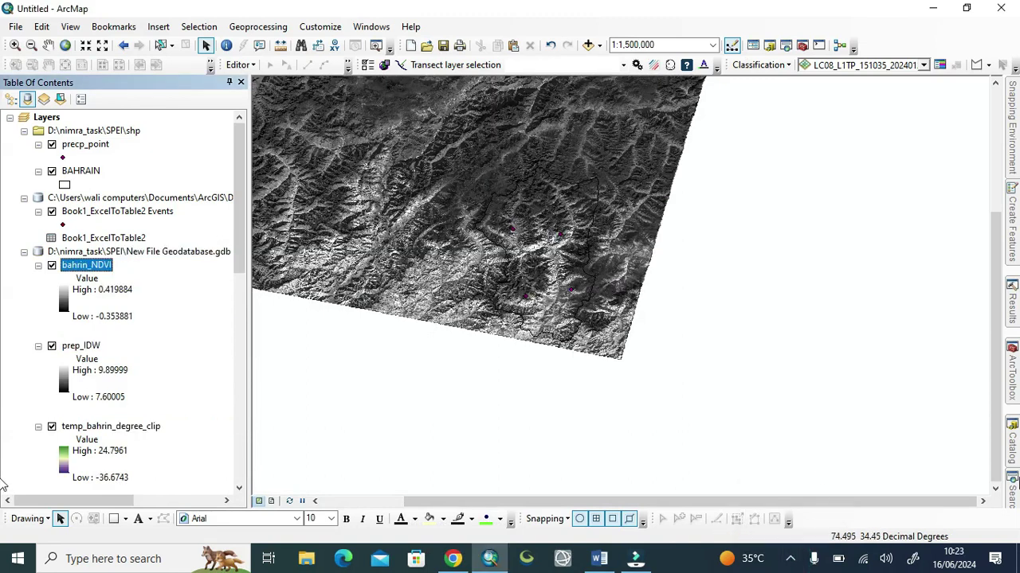
- Search the tools for "clip" and open the Data Management Clip tool
{"action": "left_click", "coordinate": [1014, 499]}
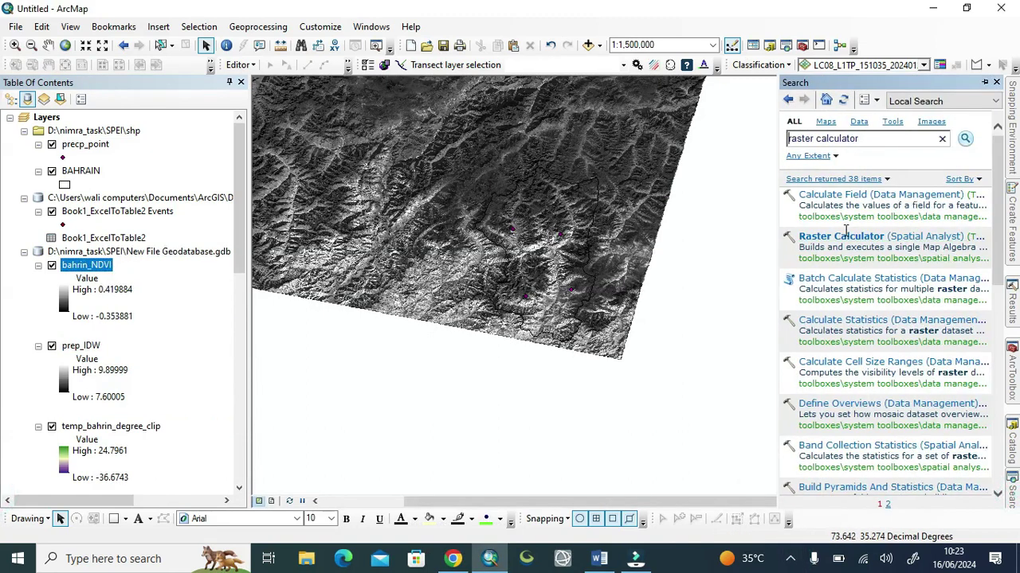
{"action": "left_click", "coordinate": [842, 234]}
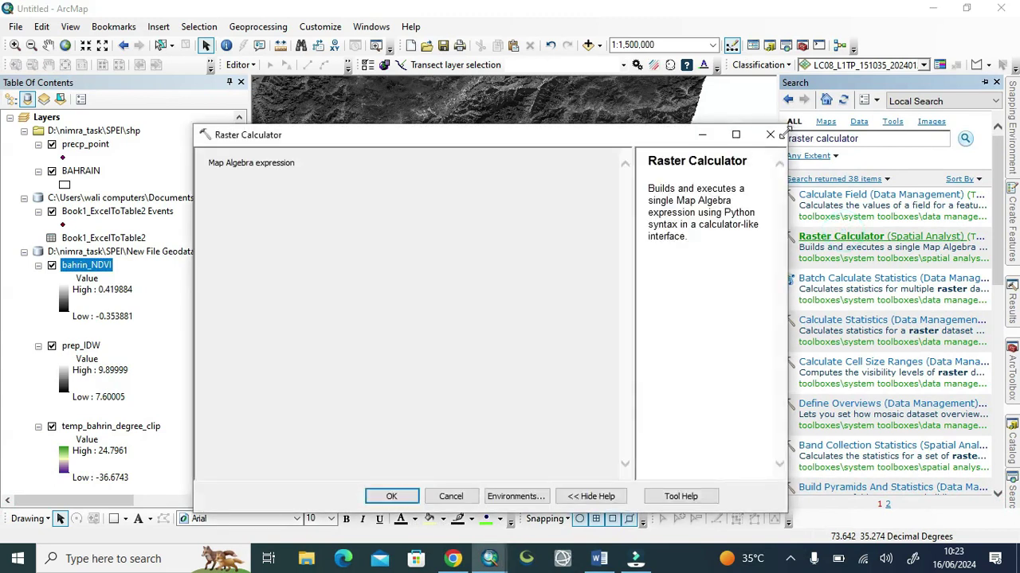
{"action": "left_click", "coordinate": [771, 134]}
{"action": "triple_click", "coordinate": [859, 139]}
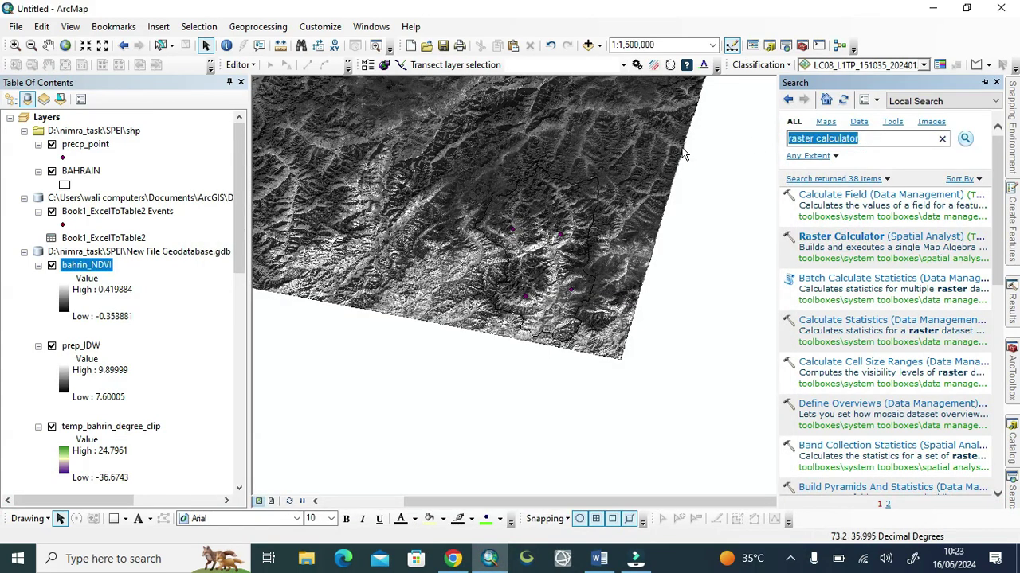
{"action": "key", "text": "BackSpace"}
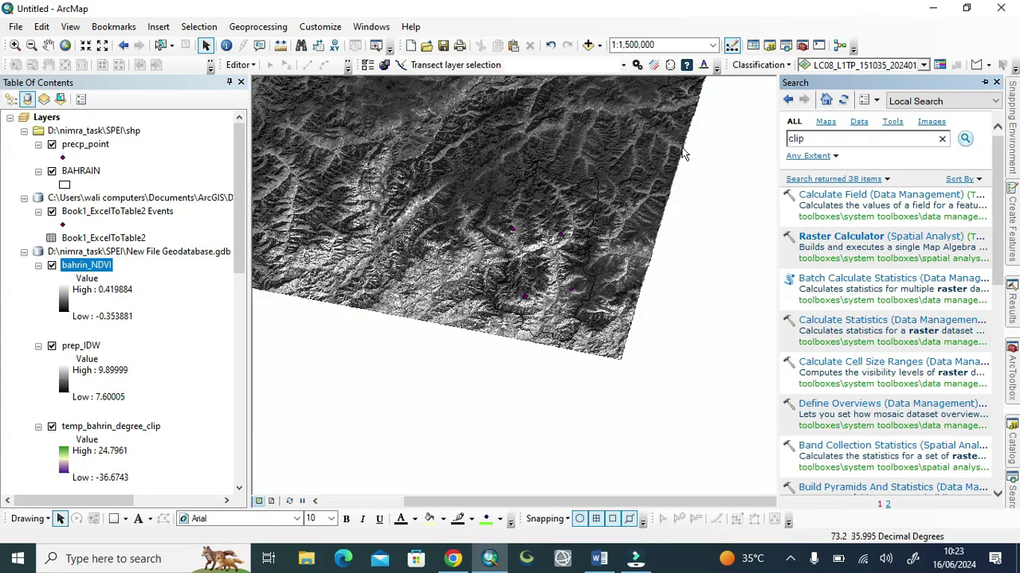
{"action": "key", "text": "Return"}
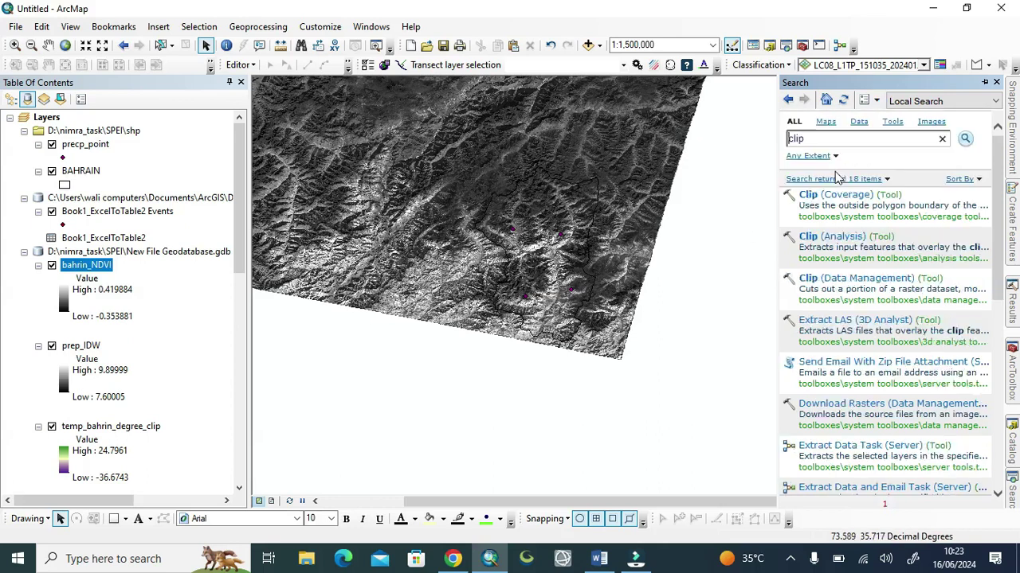
{"action": "left_click", "coordinate": [809, 279]}
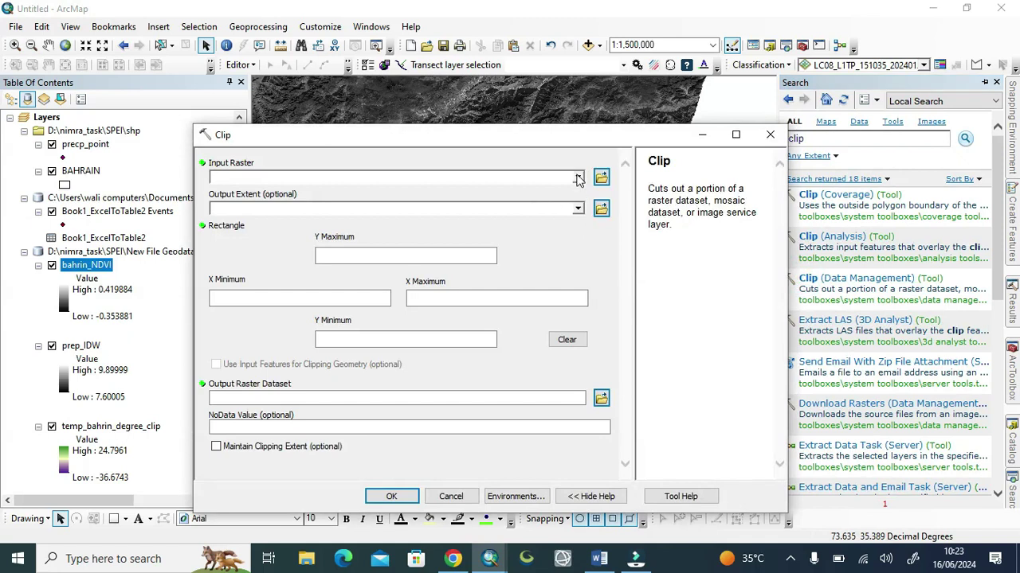
- Set bahrin_NDVI as the raster to clip and BAHRAIN as the output extent, using input features for clipping geometry and maintaining the clipping extent
{"action": "left_click", "coordinate": [575, 175]}
{"action": "left_click", "coordinate": [266, 192]}
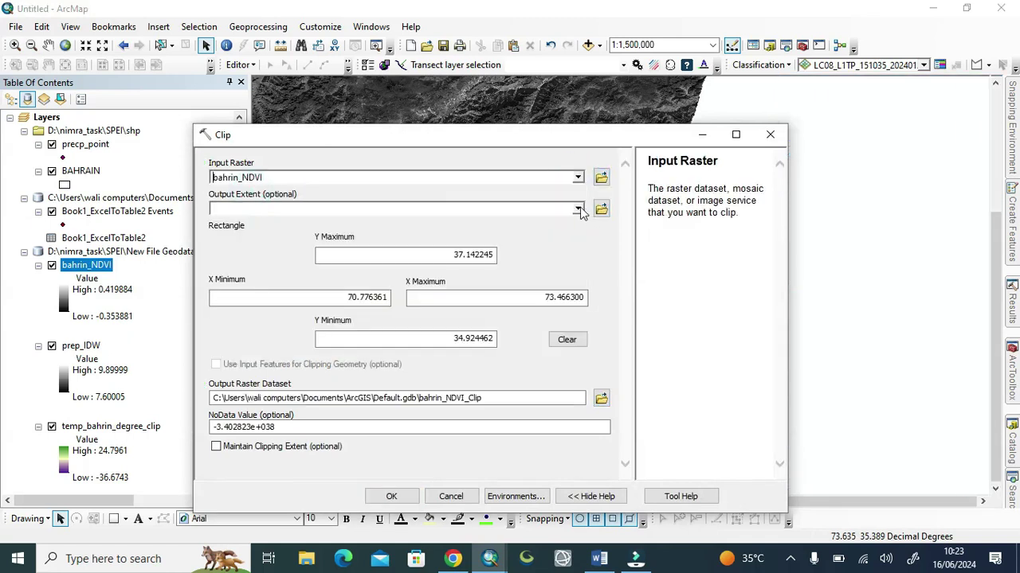
{"action": "left_click", "coordinate": [577, 208]}
{"action": "left_click", "coordinate": [261, 250]}
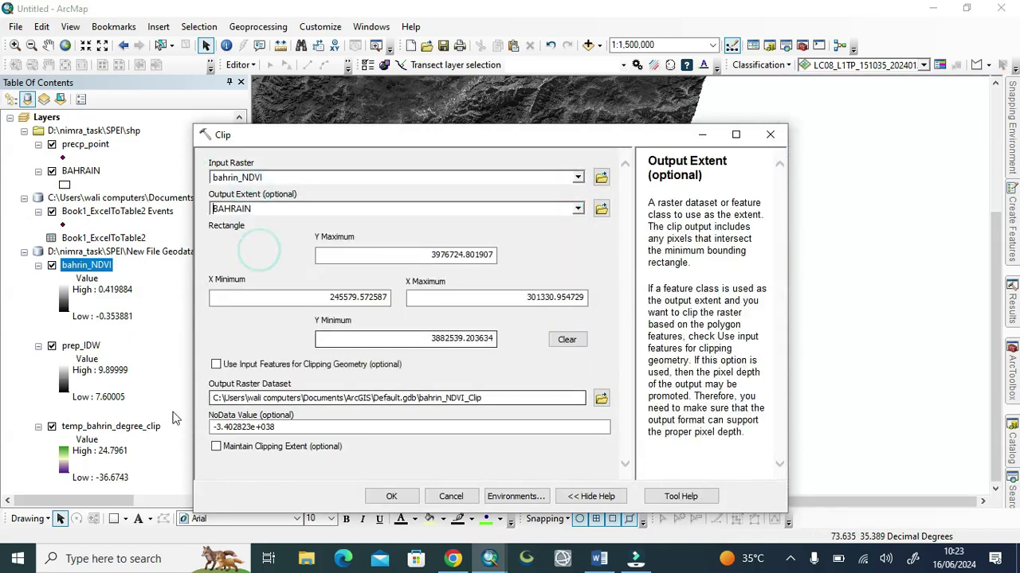
{"action": "left_click", "coordinate": [216, 364]}
{"action": "left_click", "coordinate": [216, 446]}
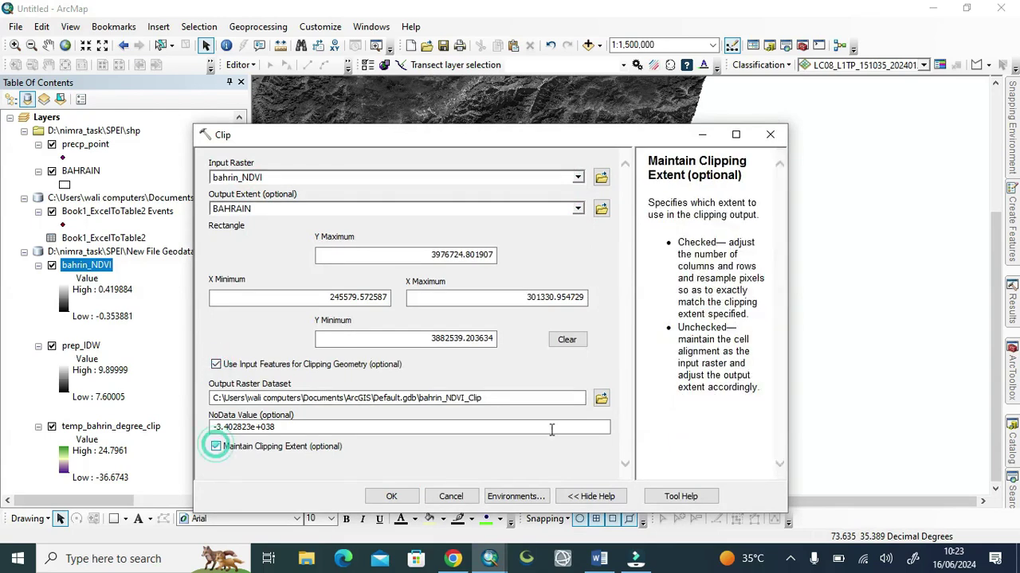
- Set the clip output to bahrin_NDVI_clip in New File Geodatabase.gdb and run the Clip tool
{"action": "left_click", "coordinate": [601, 399]}
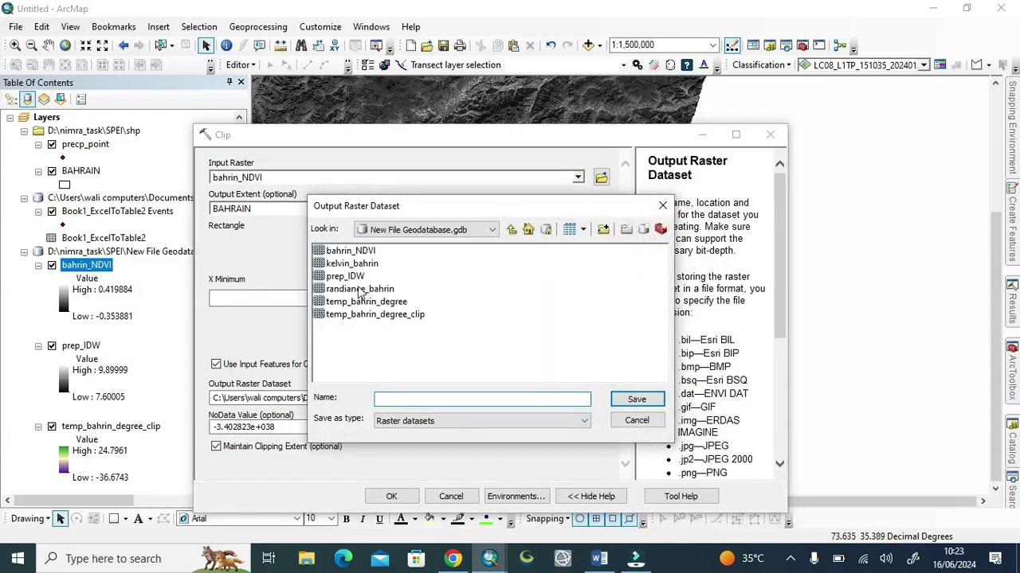
{"action": "left_click", "coordinate": [350, 250]}
{"action": "left_click", "coordinate": [448, 399]}
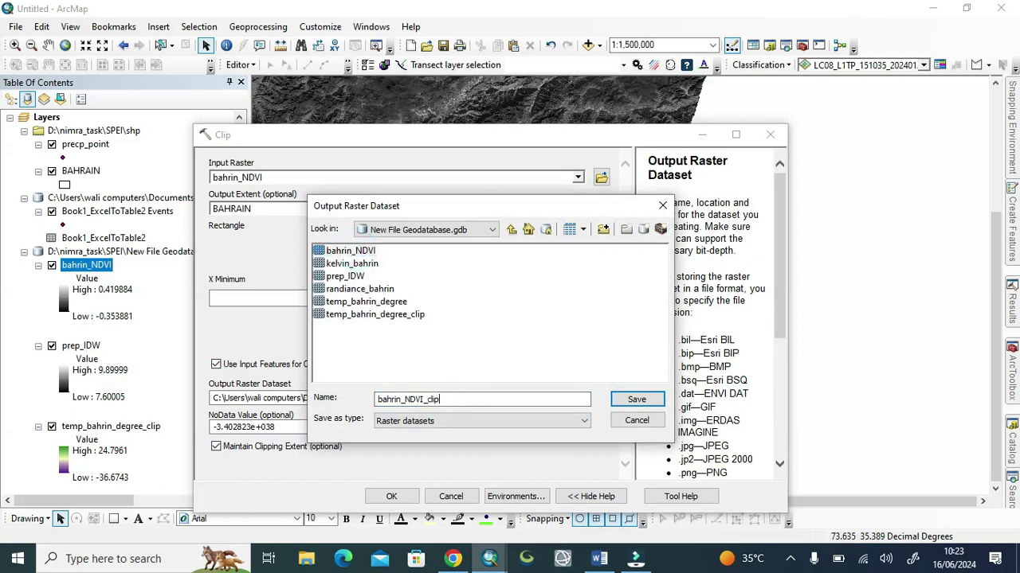
{"action": "type", "text": "_clip"}
{"action": "left_click", "coordinate": [635, 399]}
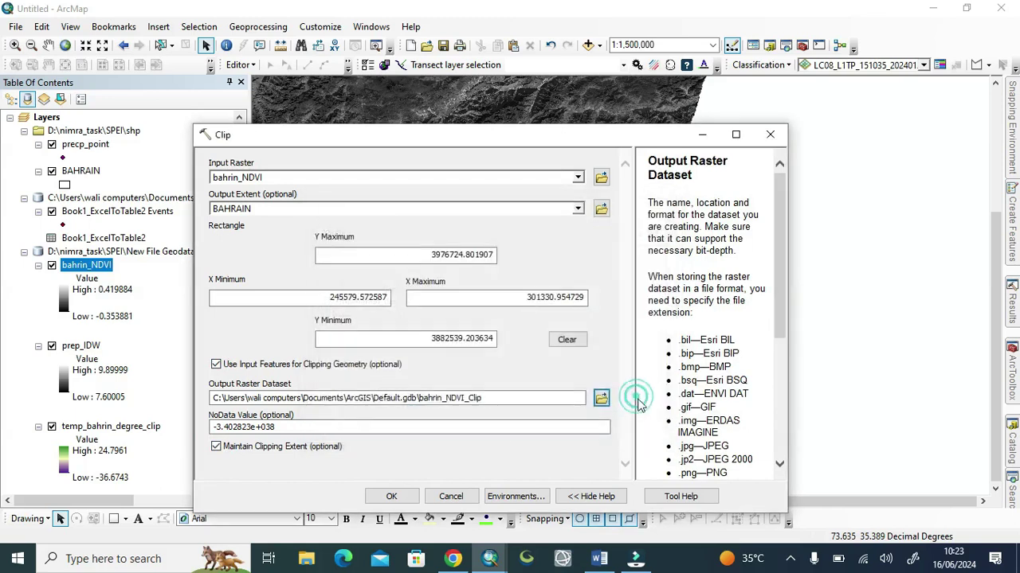
{"action": "left_click", "coordinate": [391, 497]}
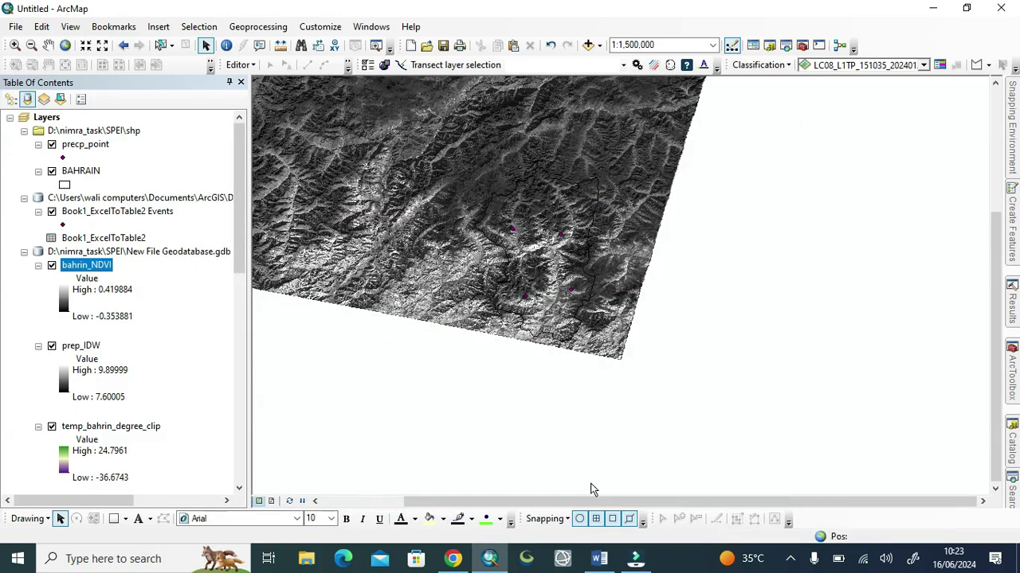
{"action": "left_click", "coordinate": [791, 559]}
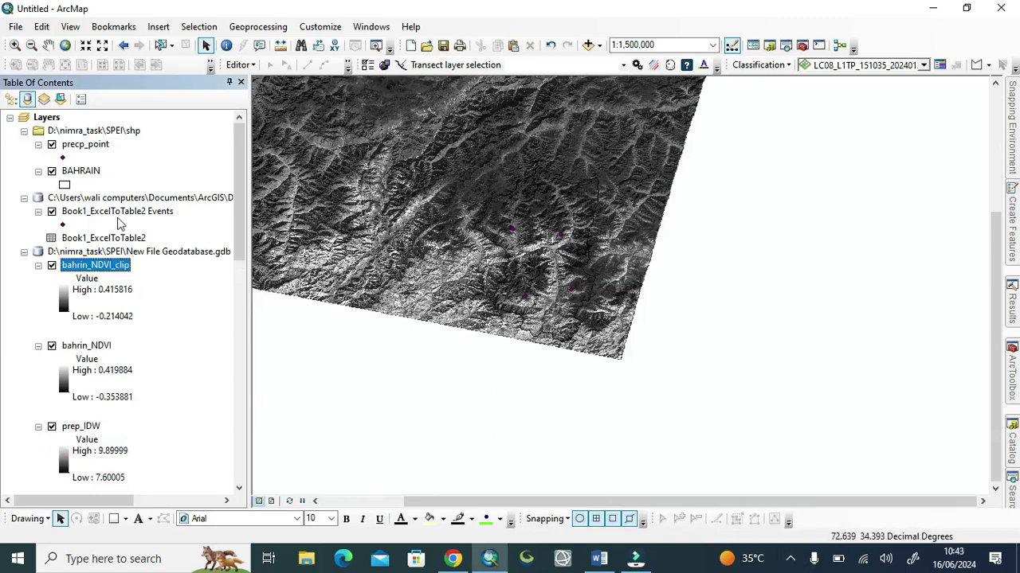
- Turn off all layers in the map and turn only bahrin_NDVI_clip back on
{"action": "left_click", "coordinate": [45, 117]}
{"action": "right_click", "coordinate": [44, 119]}
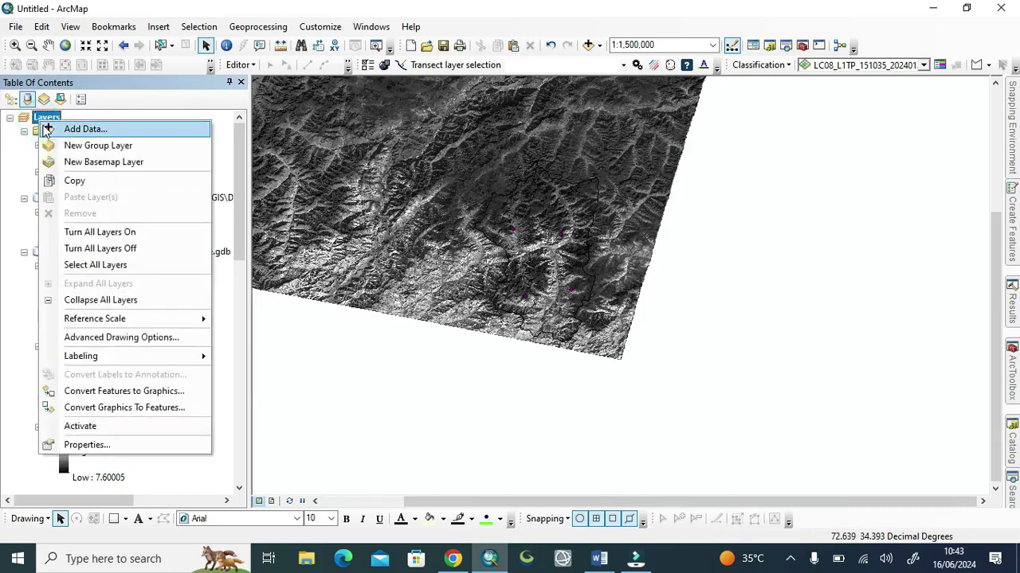
{"action": "left_click", "coordinate": [90, 248]}
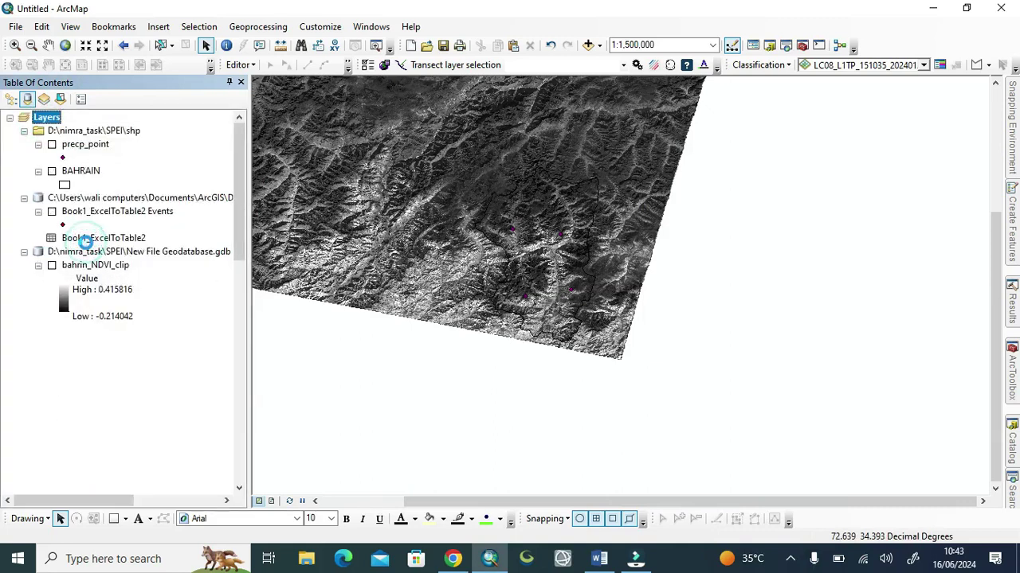
{"action": "left_click", "coordinate": [52, 266]}
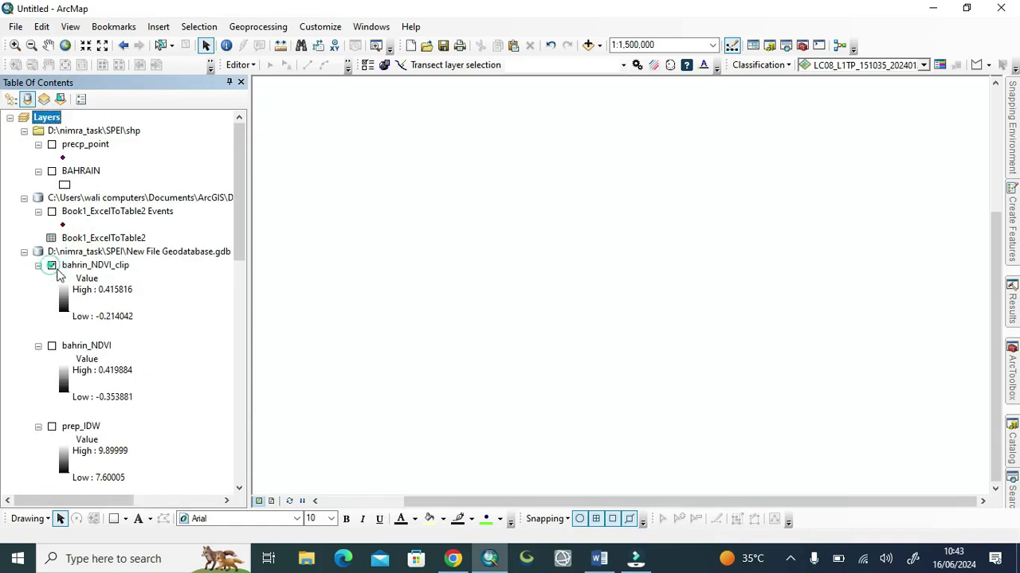
- Turn on the Book1_ExcelToTable2 Events, prep_IDW and temp_bahrin_degree_clip layers
{"action": "scroll", "coordinate": [52, 174], "scroll_direction": "down", "scroll_amount": 1}
{"action": "left_click", "coordinate": [52, 171]}
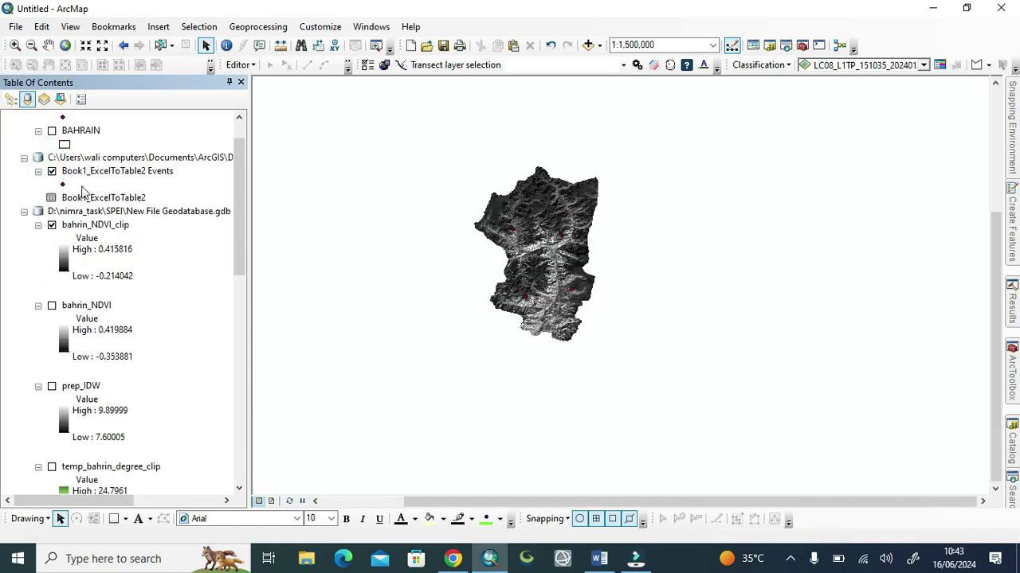
{"action": "scroll", "coordinate": [89, 344], "scroll_direction": "down", "scroll_amount": 1}
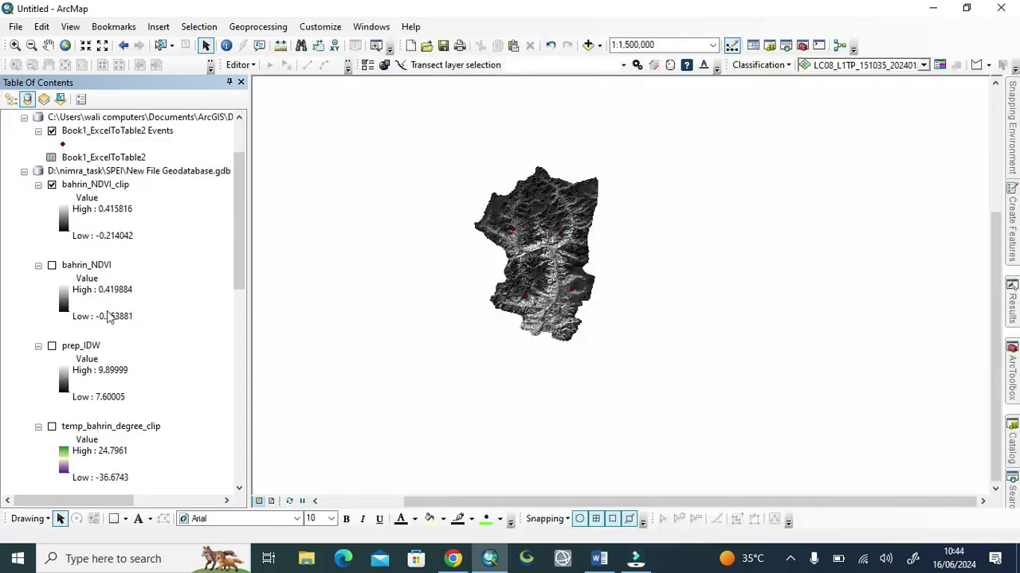
{"action": "left_click", "coordinate": [51, 347]}
{"action": "scroll", "coordinate": [88, 344], "scroll_direction": "down", "scroll_amount": 1}
{"action": "scroll", "coordinate": [120, 341], "scroll_direction": "down", "scroll_amount": 1}
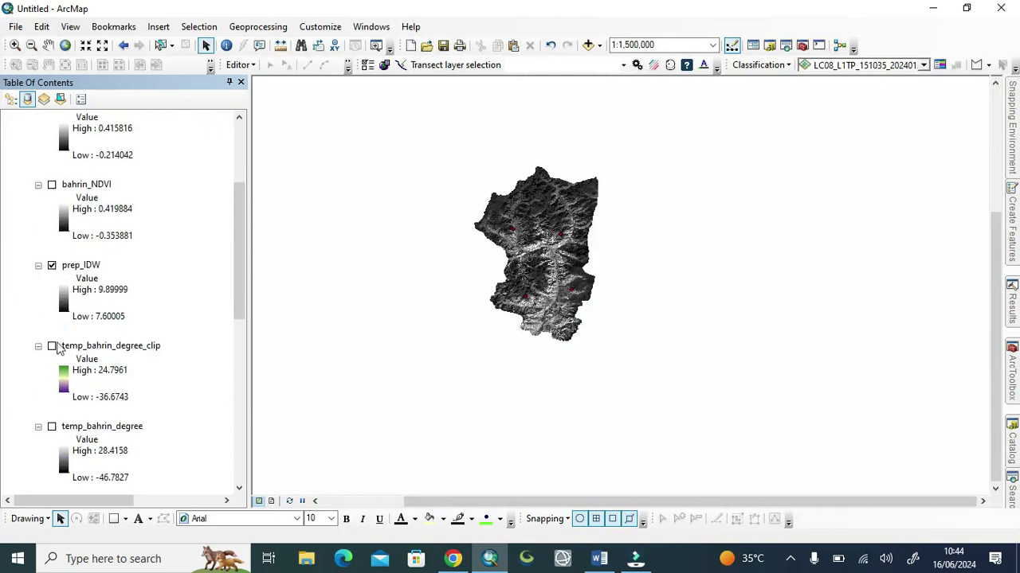
{"action": "left_click", "coordinate": [54, 347]}
- Remove the precp_point layer and the unclipped bahrin_NDVI raster from the map
{"action": "scroll", "coordinate": [55, 199], "scroll_direction": "up", "scroll_amount": 4}
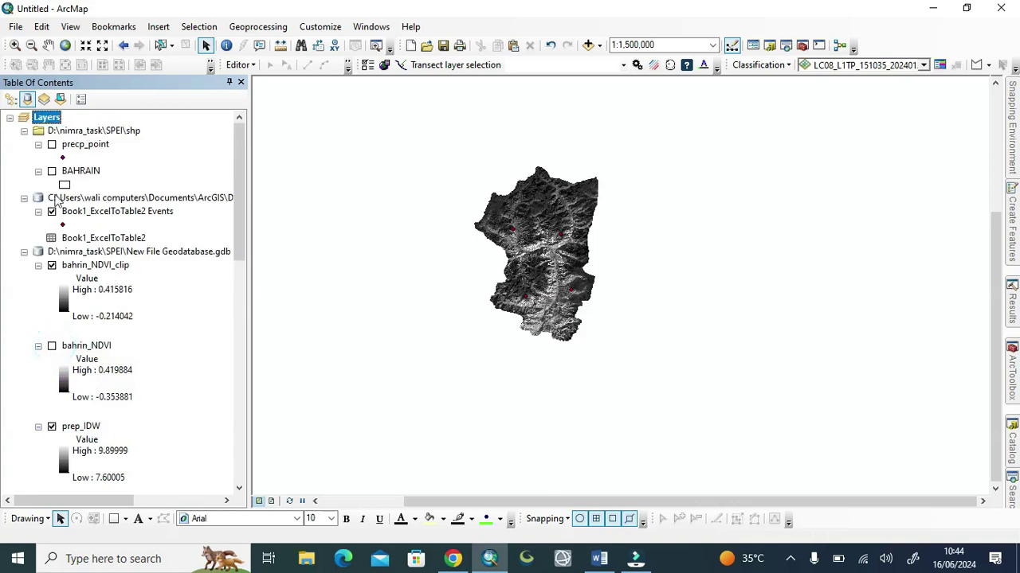
{"action": "left_click", "coordinate": [86, 145]}
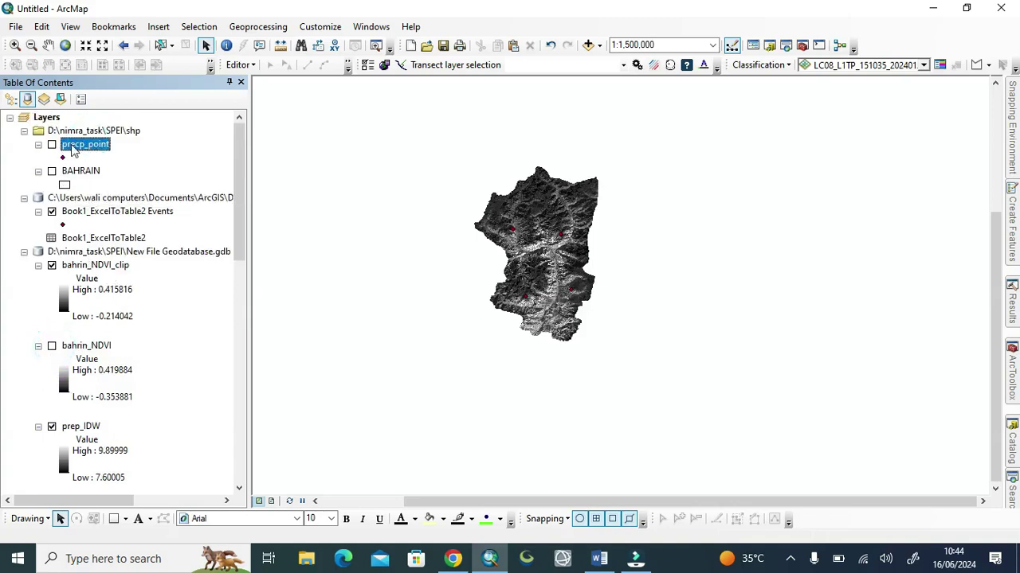
{"action": "right_click", "coordinate": [72, 147]}
{"action": "left_click", "coordinate": [99, 185]}
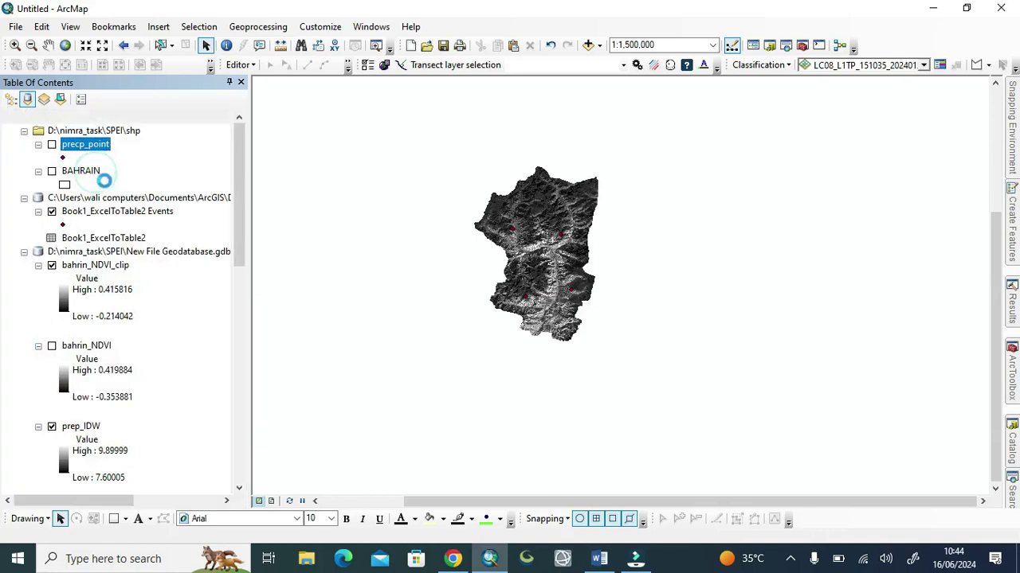
{"action": "scroll", "coordinate": [106, 241], "scroll_direction": "down", "scroll_amount": 1}
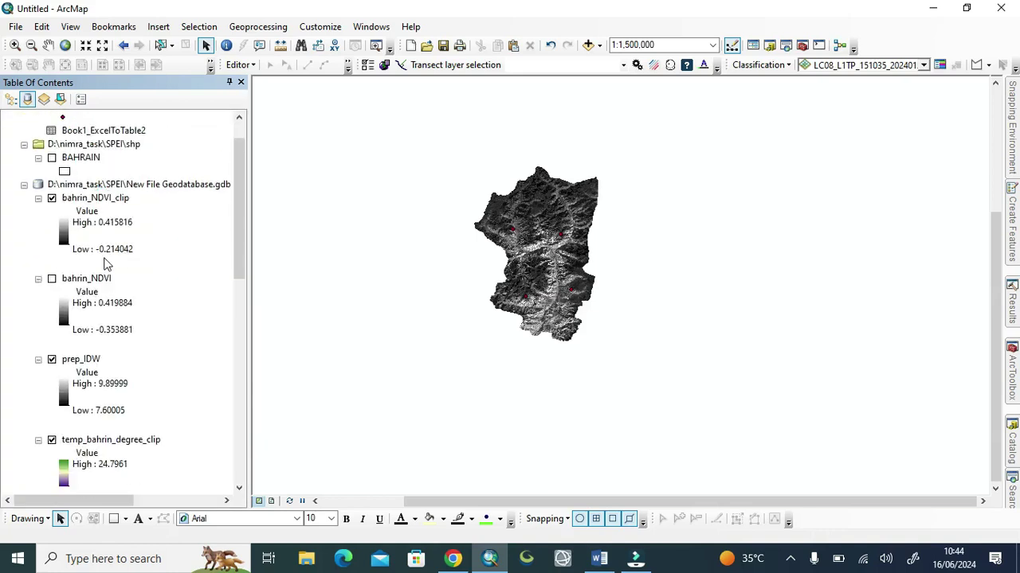
{"action": "left_click", "coordinate": [88, 279]}
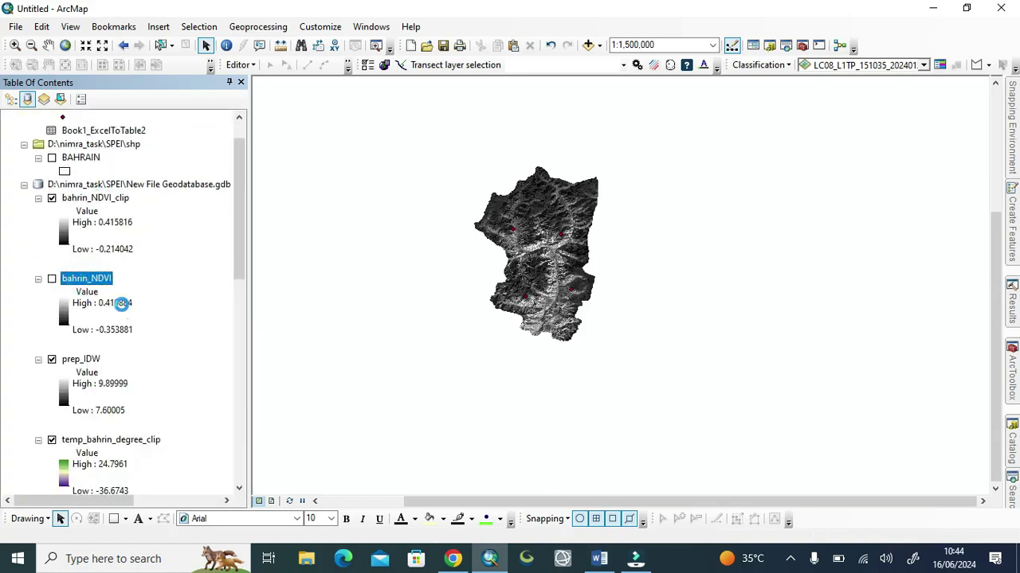
{"action": "left_click", "coordinate": [133, 303]}
{"action": "key", "text": "Delete"}
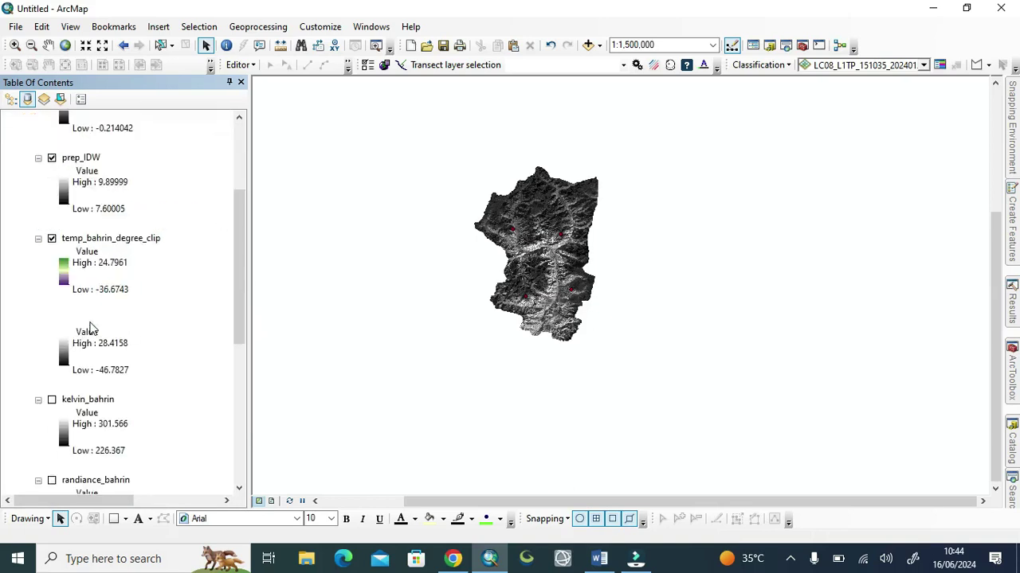
- Remove the temp_bahrin_degree, kelvin_bahrin and randiance_bahrin rasters from the map
{"action": "right_click", "coordinate": [90, 320]}
{"action": "left_click", "coordinate": [129, 118]}
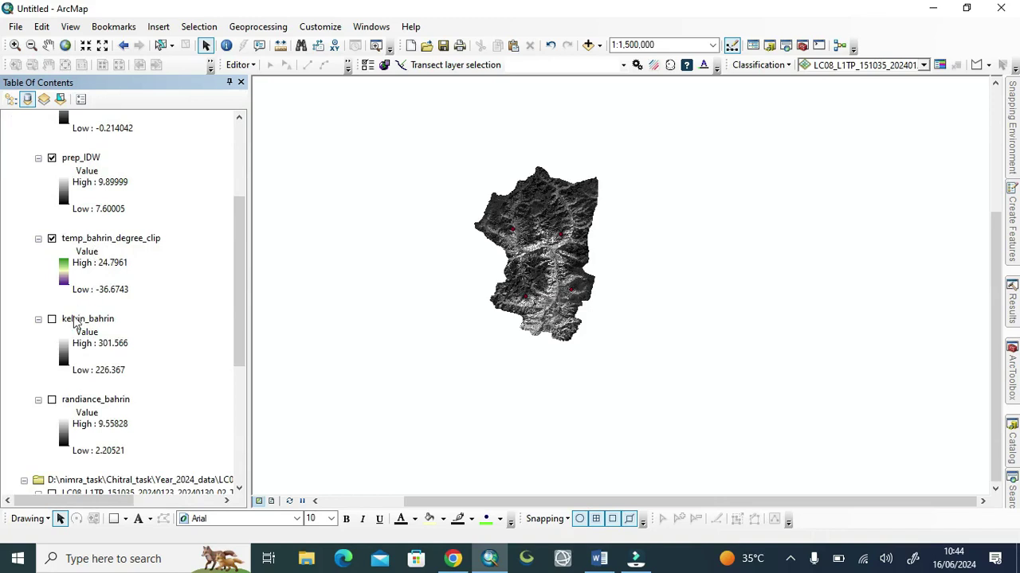
{"action": "left_click", "coordinate": [74, 319]}
{"action": "key", "text": "shift+Down"}
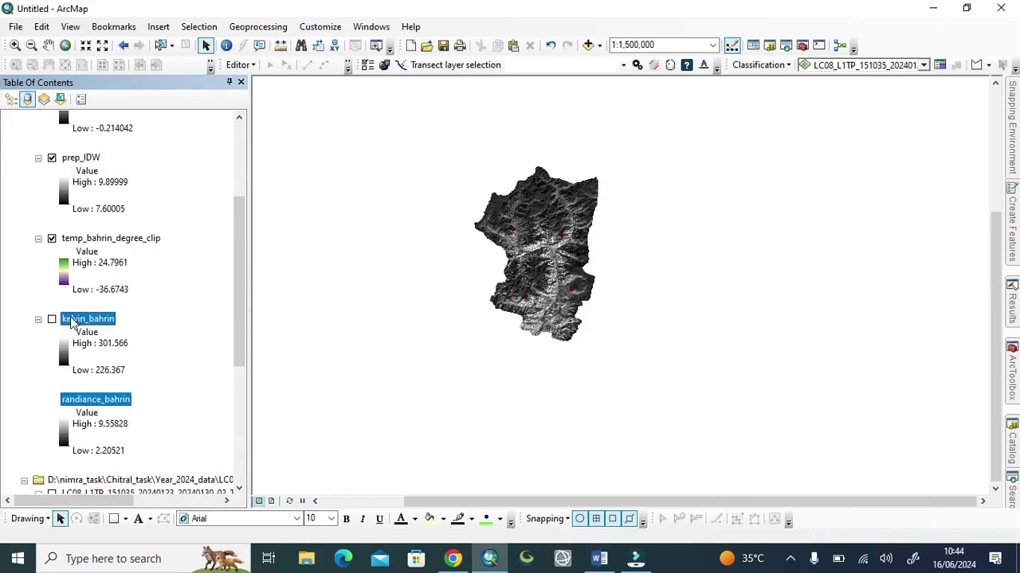
{"action": "right_click", "coordinate": [72, 321]}
{"action": "left_click", "coordinate": [109, 341]}
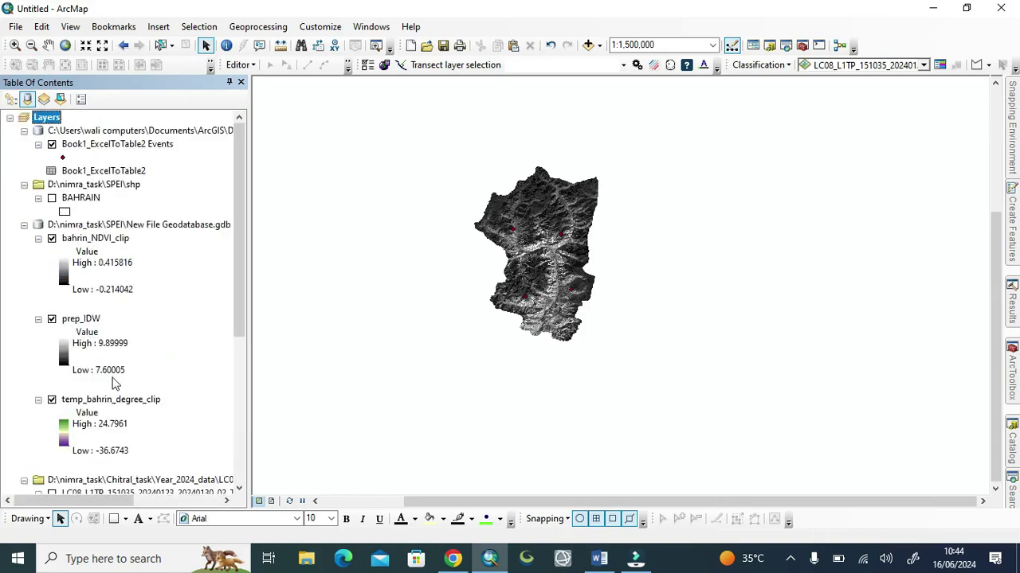
- Remove the Year_2024_data source group with all its Landsat 8 band layers from the map
{"action": "scroll", "coordinate": [115, 385], "scroll_direction": "down", "scroll_amount": 3}
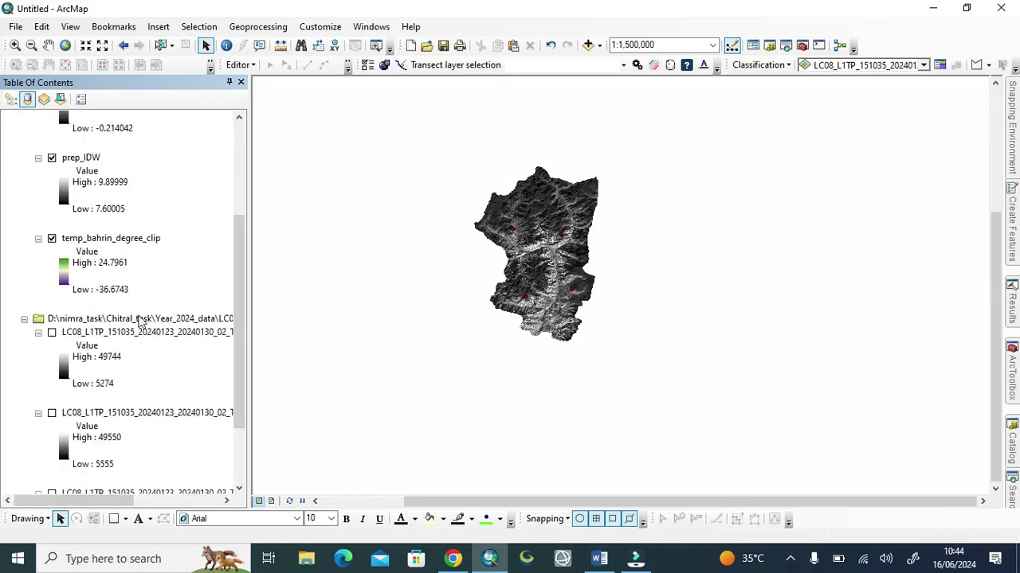
{"action": "right_click", "coordinate": [97, 320]}
{"action": "left_click", "coordinate": [119, 330]}
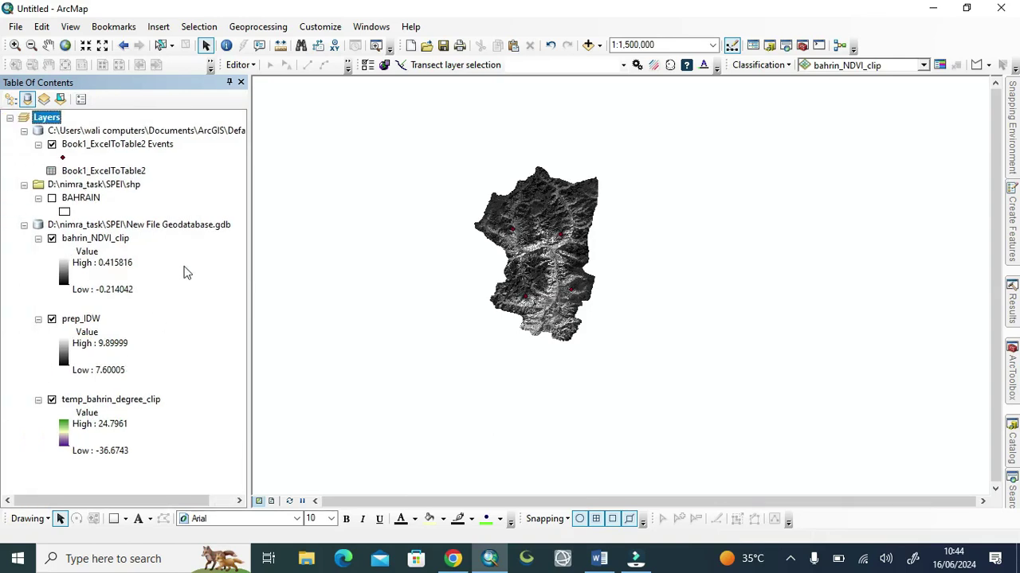
- Switch to the Word document, copy the right-hand side of the PET formula, and return to ArcMap
{"action": "left_click", "coordinate": [599, 558]}
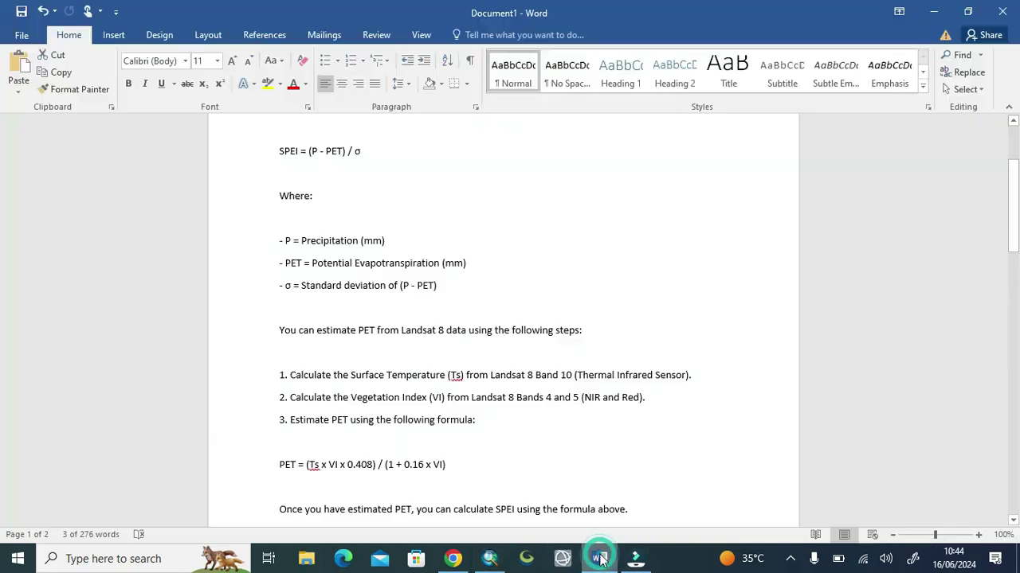
{"action": "scroll", "coordinate": [338, 374], "scroll_direction": "down", "scroll_amount": 1}
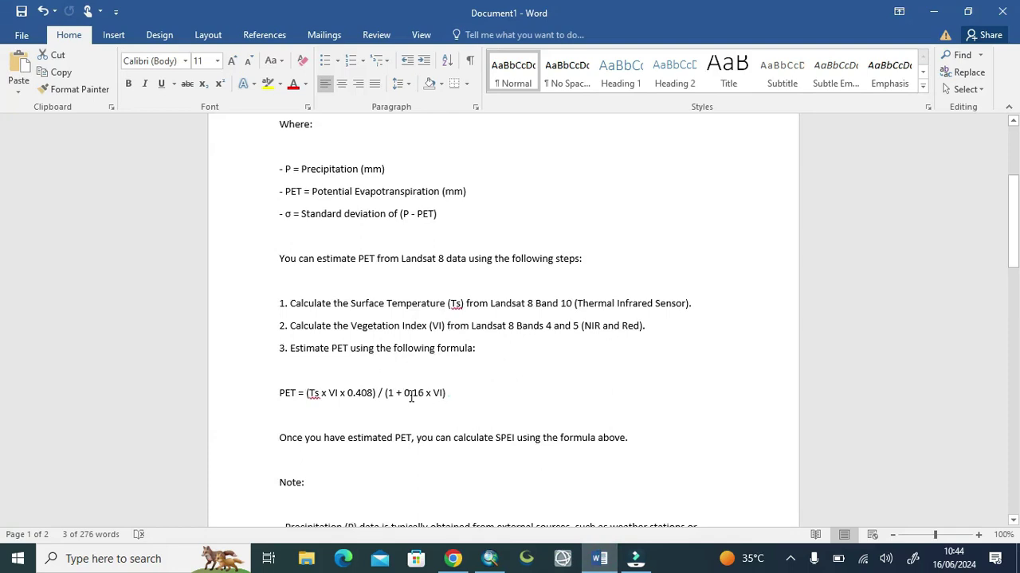
{"action": "left_click_drag", "start_coordinate": [446, 393], "coordinate": [307, 395]}
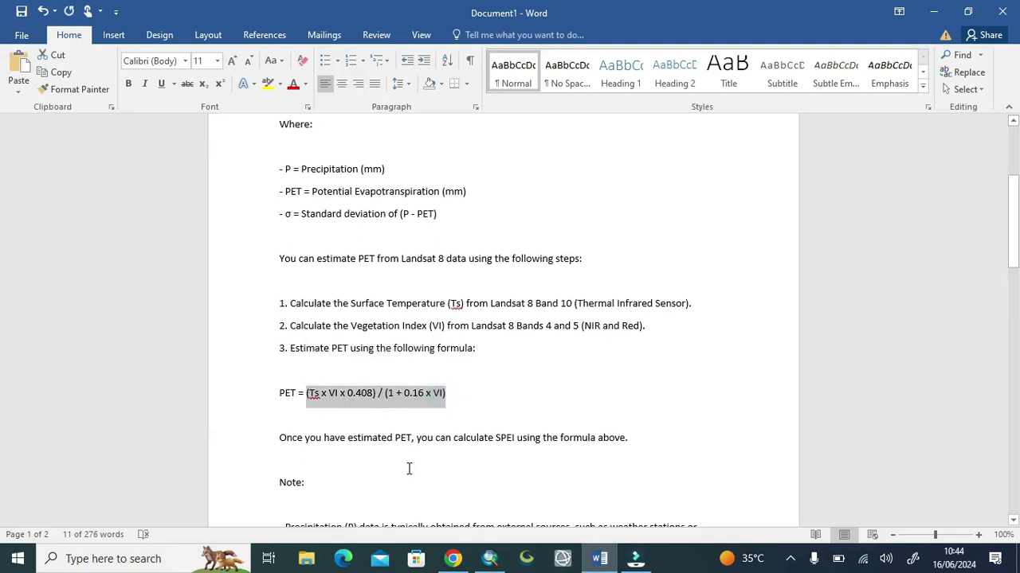
{"action": "key", "text": "alt+Tab"}
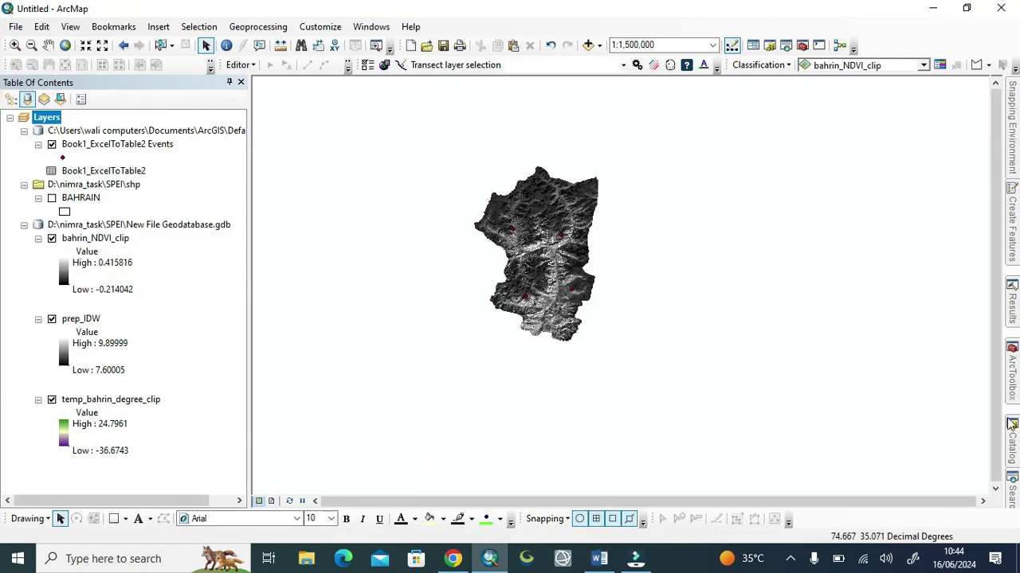
- Search the tools for "raster calculator" and open the Spatial Analyst Raster Calculator
{"action": "left_click", "coordinate": [1011, 485]}
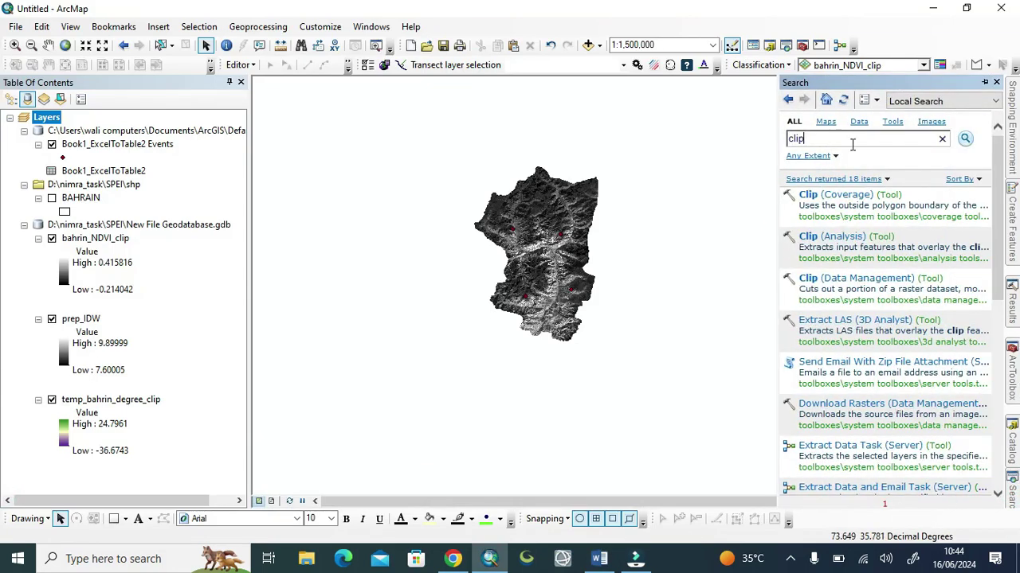
{"action": "key", "text": "ctrl+a"}
{"action": "key", "text": "BackSpace"}
{"action": "type", "text": "raster calculator"}
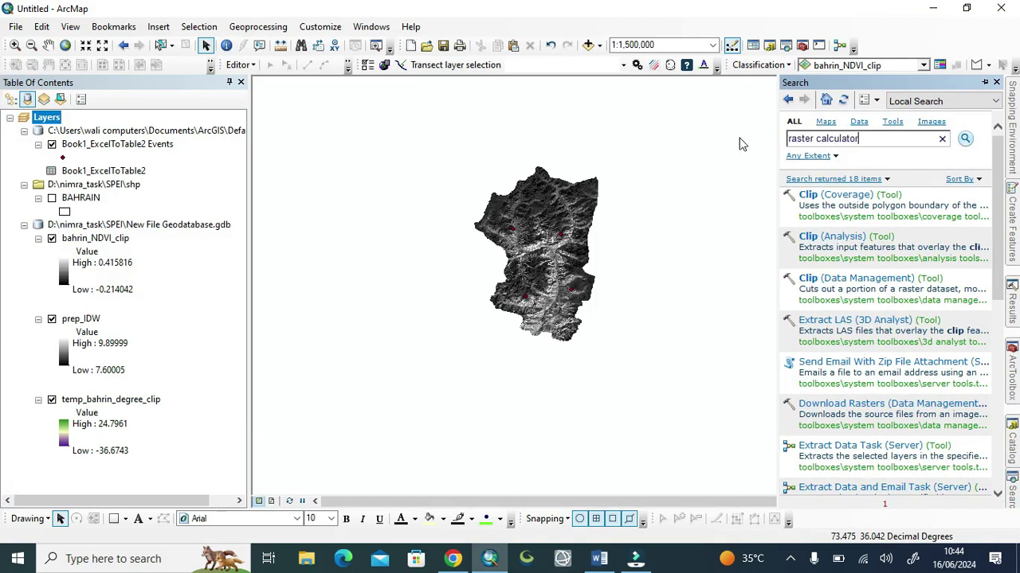
{"action": "key", "text": "Return"}
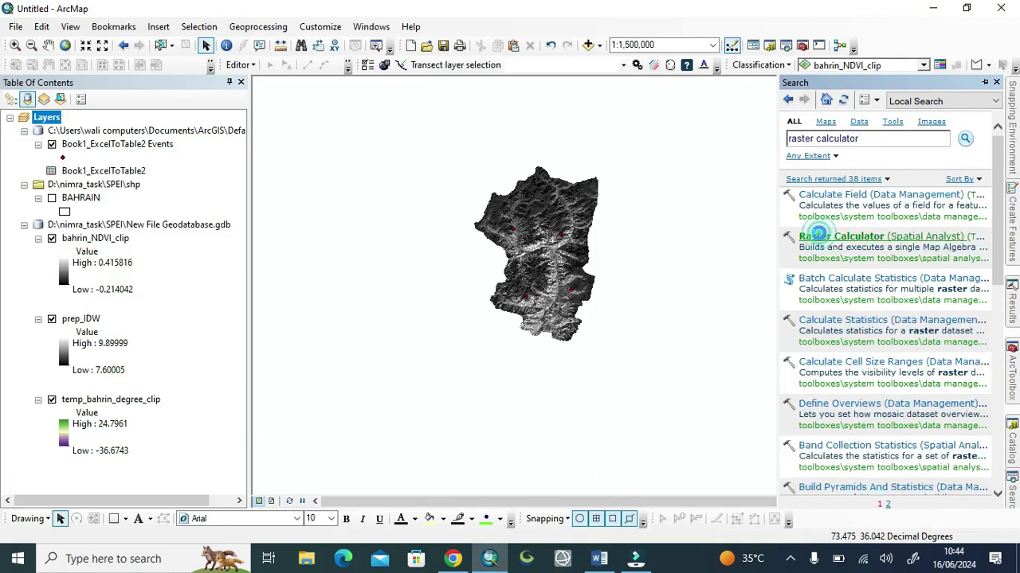
{"action": "left_click", "coordinate": [820, 239]}
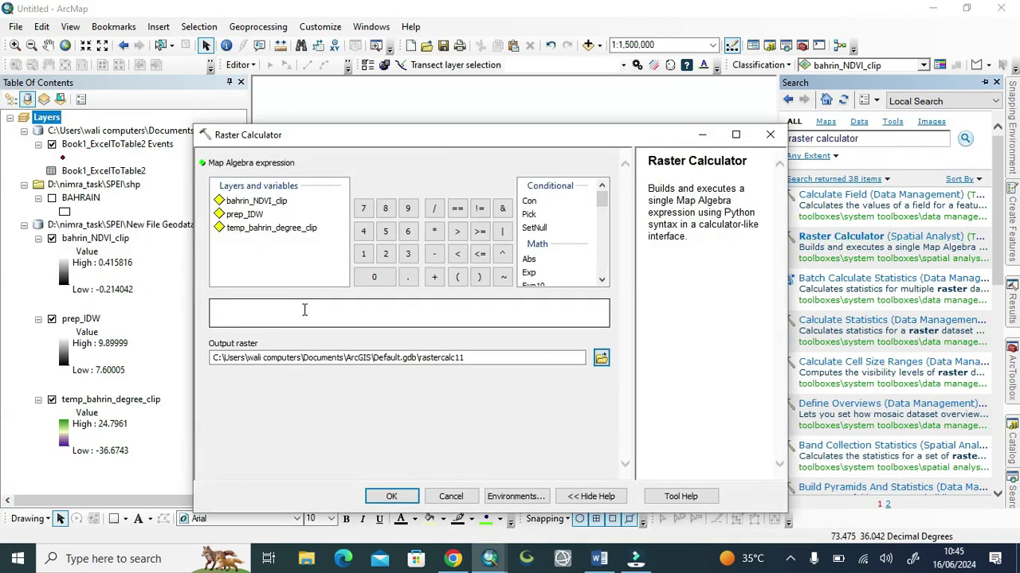
- Enter the copied PET formula (Ts x VI x 0.408) / (1 + 0.16 x VI) as the map algebra expression
{"action": "left_click", "coordinate": [301, 315]}
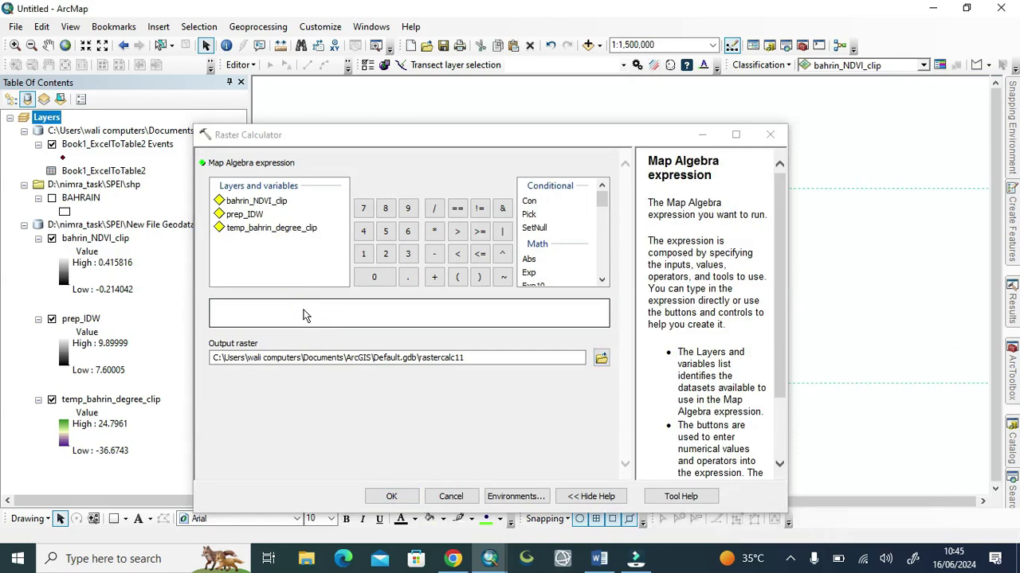
{"action": "left_click", "coordinate": [314, 312]}
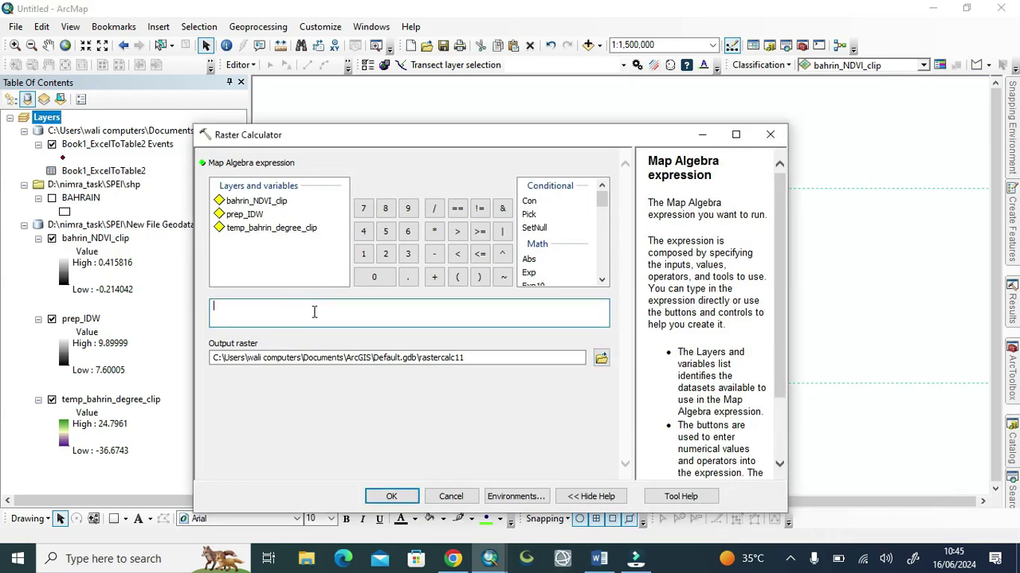
{"action": "type", "text": "(Ts x VI x 0.408) / (1 + 0.16 x VI)"}
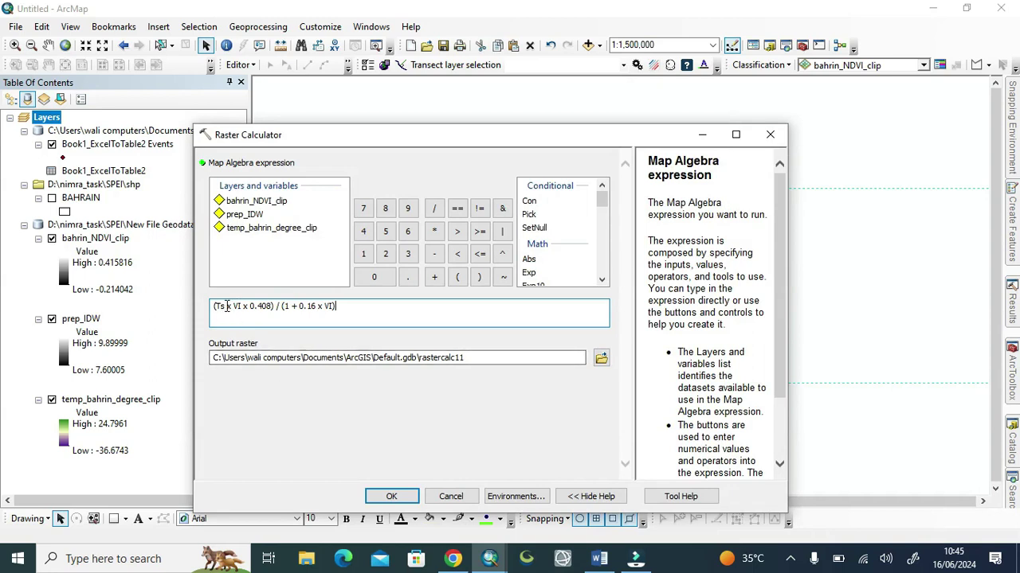
- Replace Ts in the map algebra expression with the temp_bahrin_degree_clip raster
{"action": "key", "text": "BackSpace"}
{"action": "key", "text": "BackSpace"}
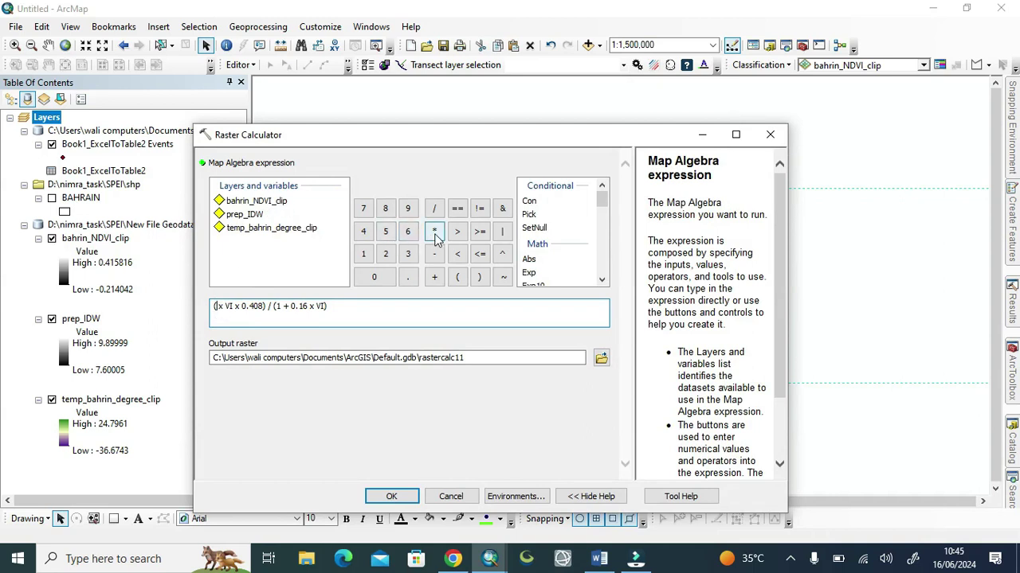
{"action": "double_click", "coordinate": [267, 228]}
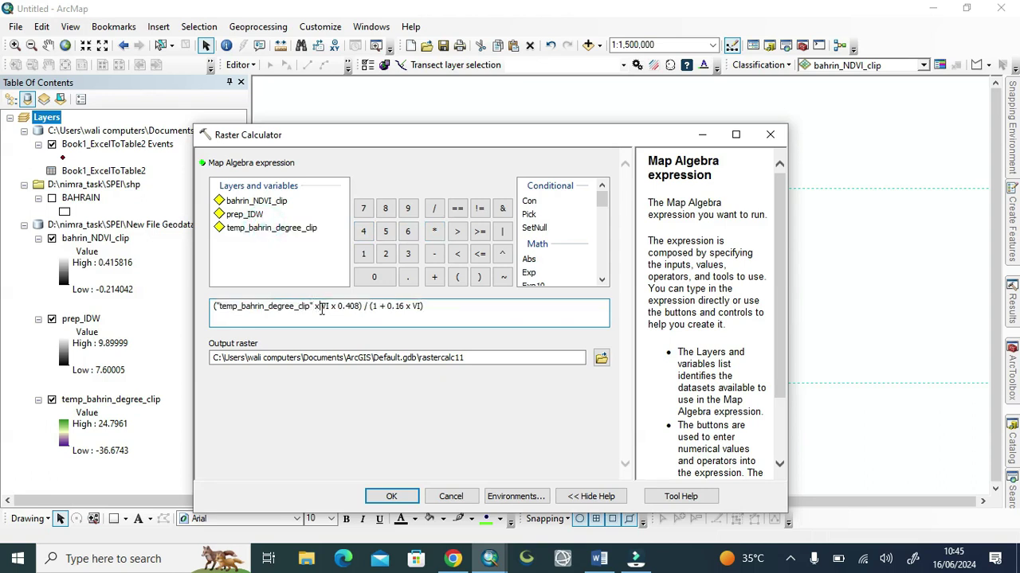
- Replace the first "x VI" in the map algebra expression with * "bahrin_NDVI_clip"
{"action": "key", "text": "BackSpace"}
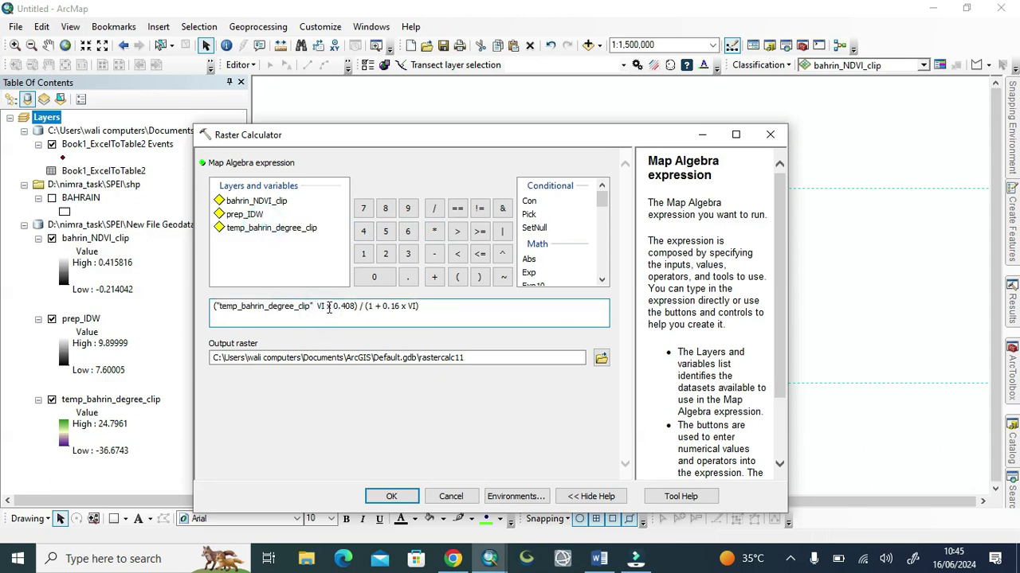
{"action": "key", "text": "BackSpace"}
{"action": "key", "text": "BackSpace"}
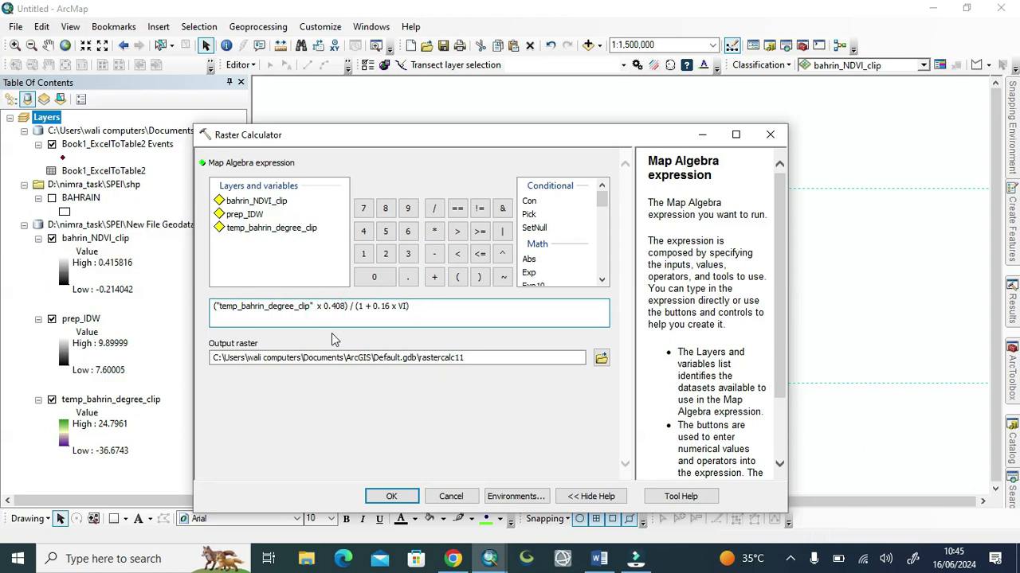
{"action": "key", "text": "BackSpace"}
{"action": "key", "text": "BackSpace"}
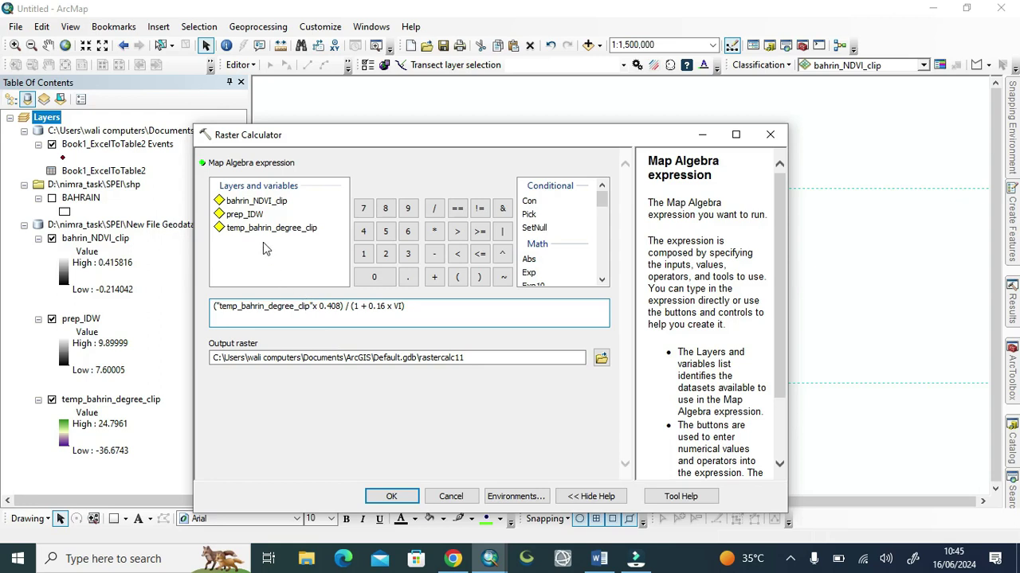
{"action": "left_click", "coordinate": [434, 231]}
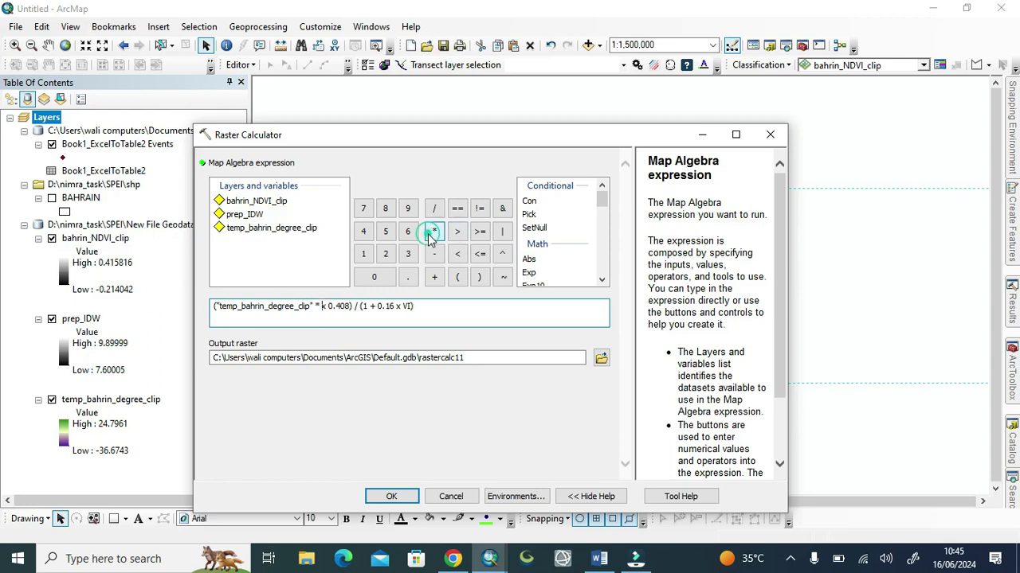
{"action": "double_click", "coordinate": [258, 202]}
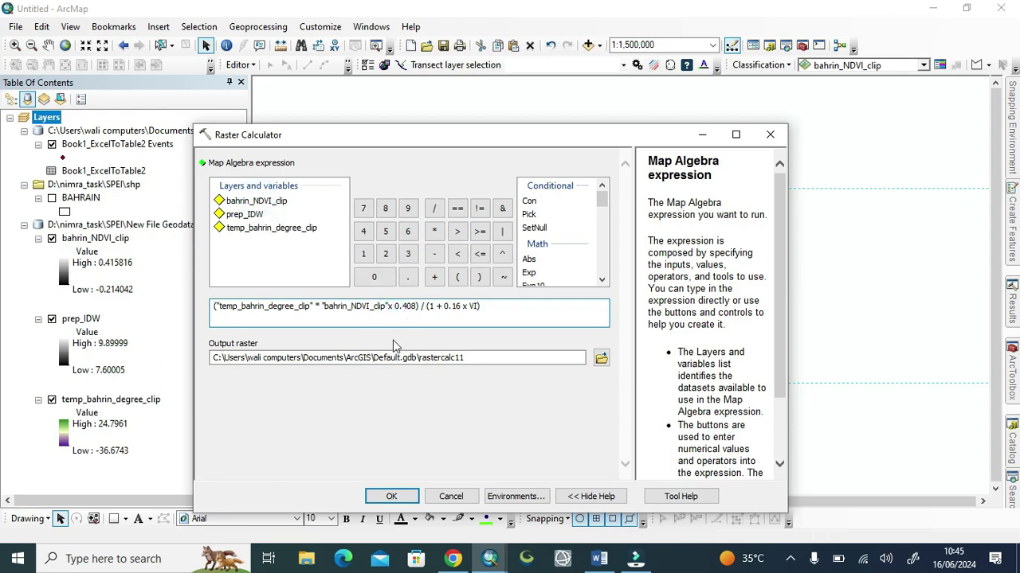
- Replace the x before 0.408 with *, and the denominator's "x VI" with * "bahrin_NDVI_clip"
{"action": "key", "text": "Delete"}
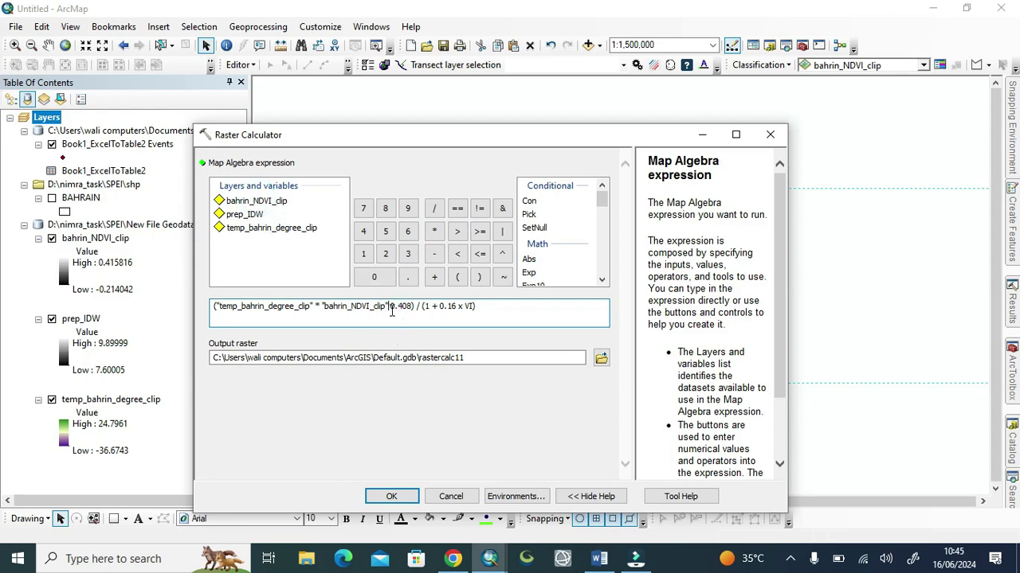
{"action": "type", "text": "*"}
{"action": "left_click", "coordinate": [434, 231]}
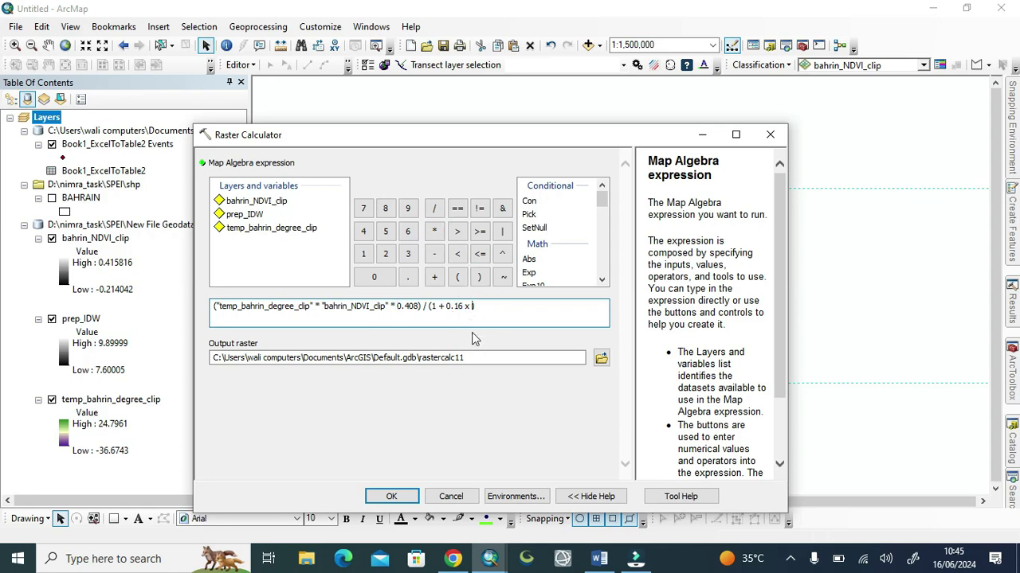
{"action": "type", "text": ")"}
{"action": "left_click", "coordinate": [434, 231]}
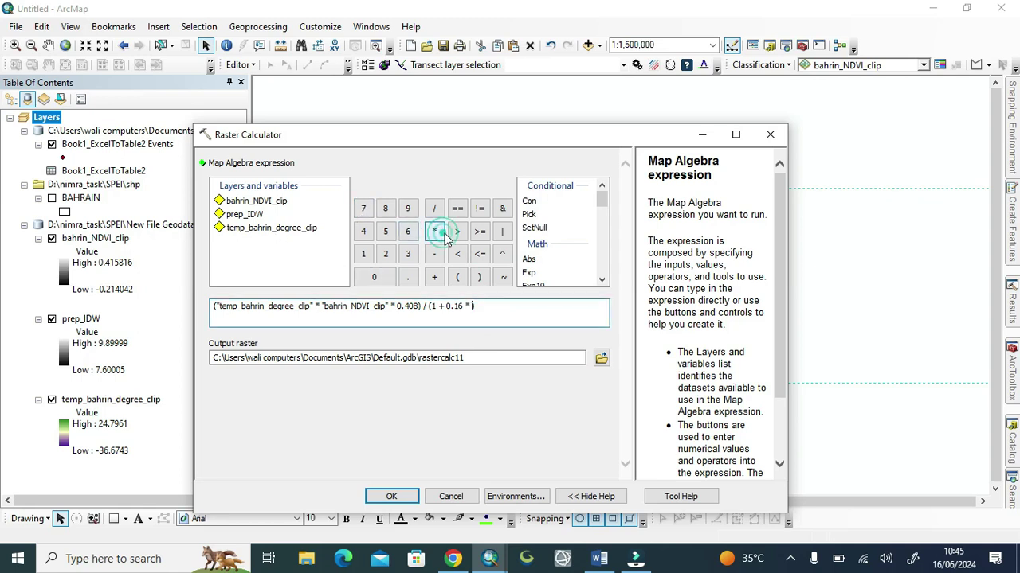
{"action": "double_click", "coordinate": [273, 205]}
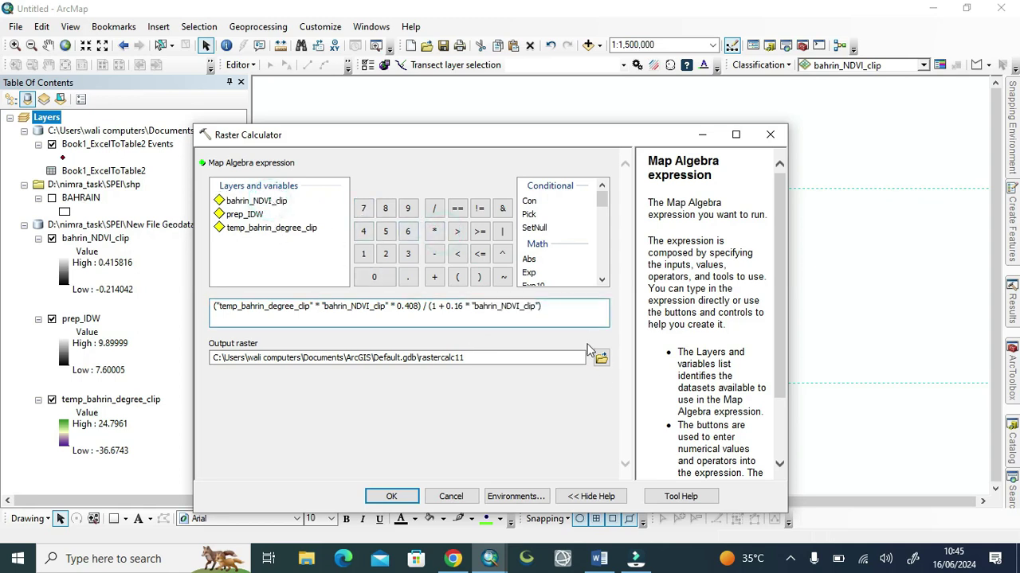
- Set the output raster to PET in New File Geodatabase.gdb, checking the name against the Word document, and run the calculation
{"action": "left_click", "coordinate": [600, 358]}
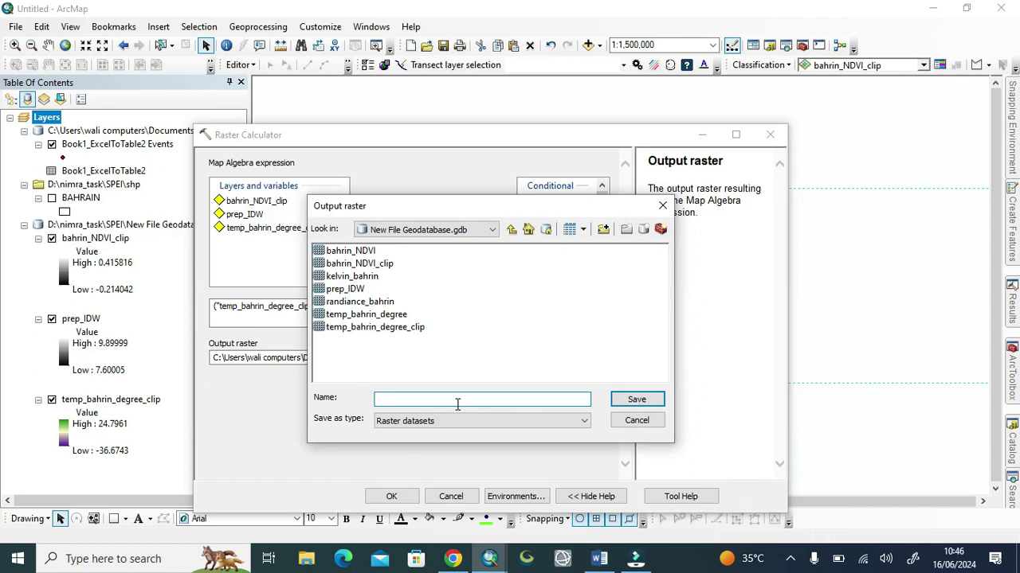
{"action": "type", "text": "P"}
{"action": "left_click", "coordinate": [599, 558]}
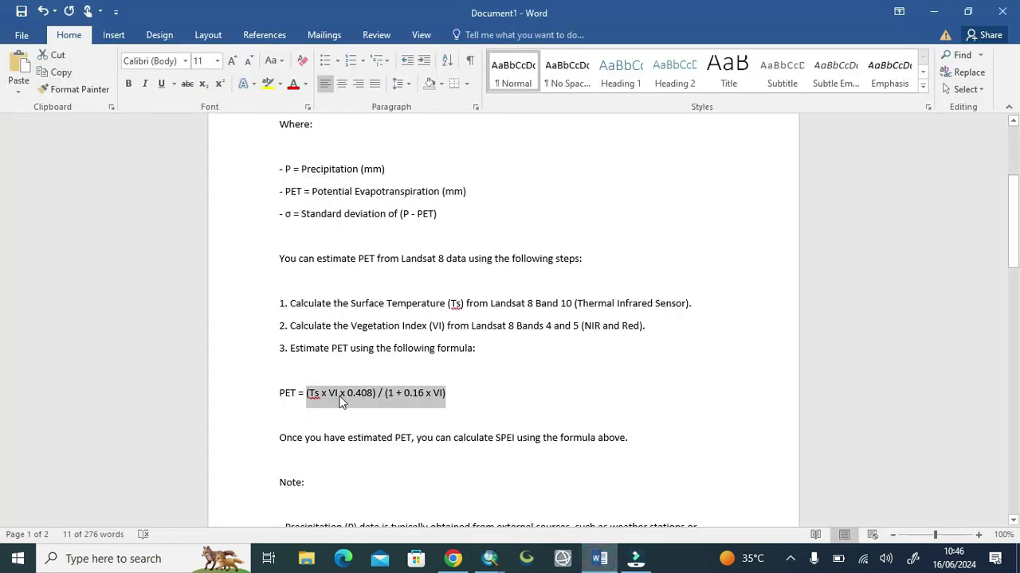
{"action": "key", "text": "alt+Tab"}
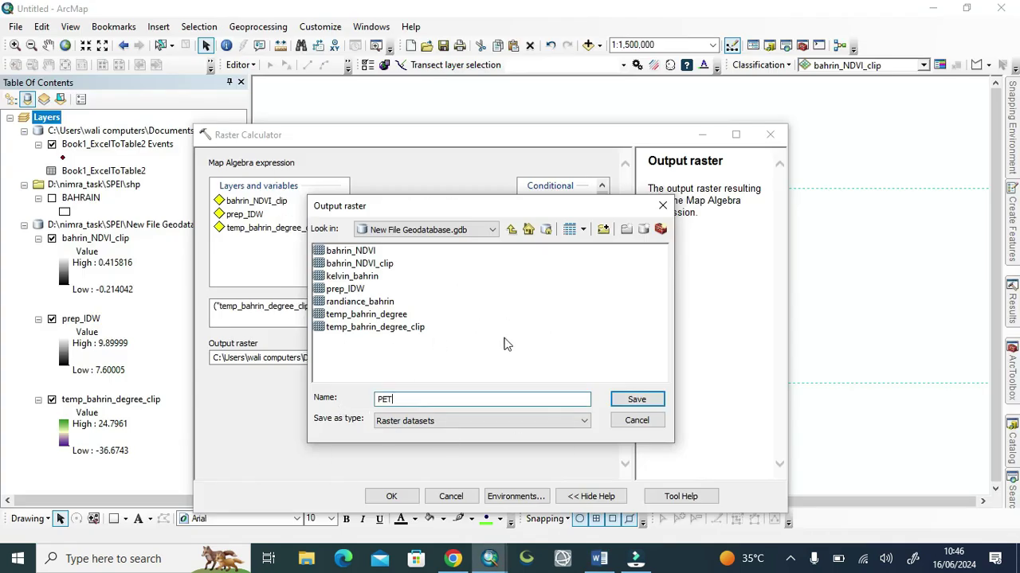
{"action": "left_click", "coordinate": [631, 401]}
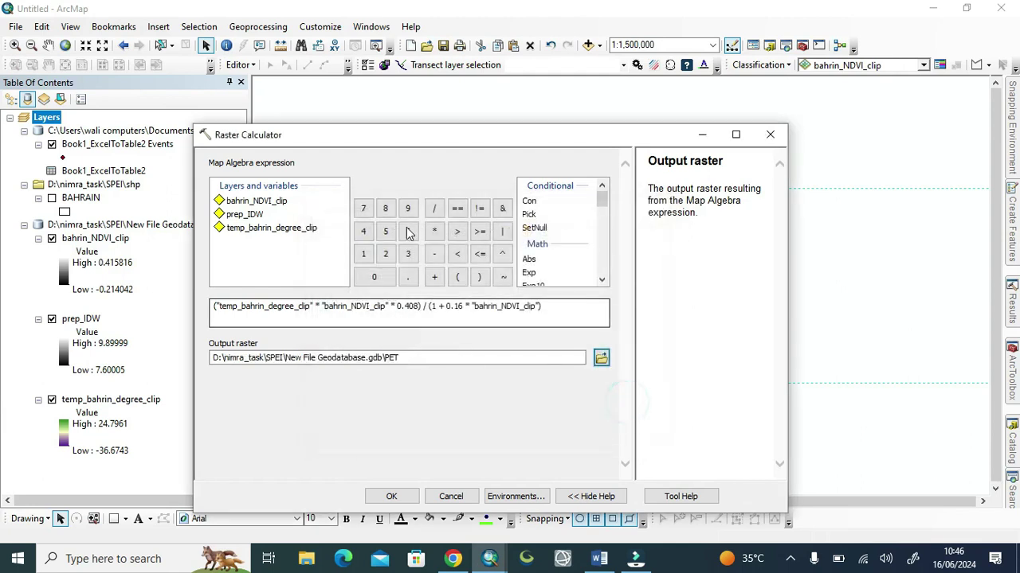
{"action": "left_click", "coordinate": [393, 497]}
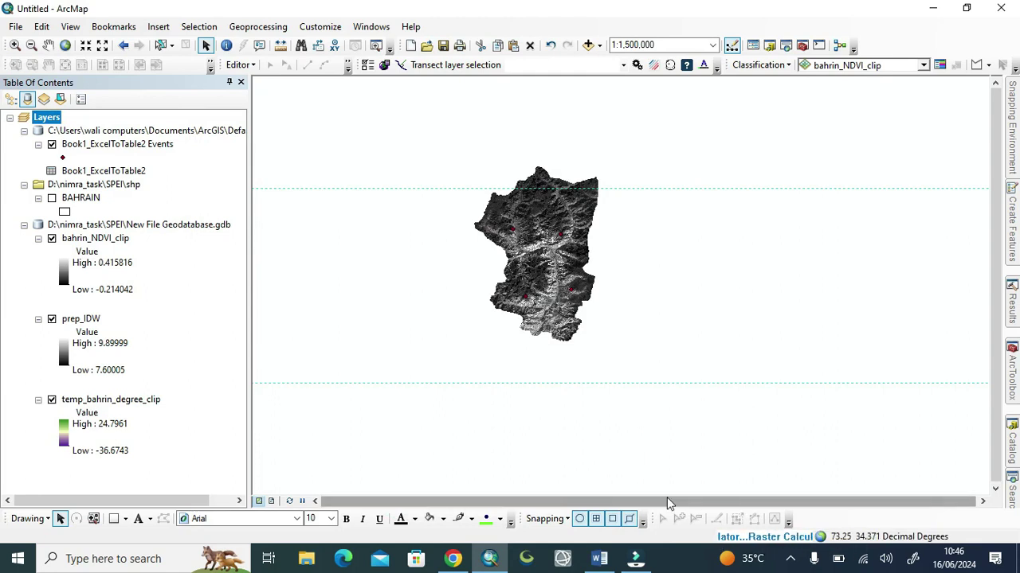
- Switch to the Word document, read the SPEI formula and its variable definitions, and return to ArcMap
{"action": "key", "text": "alt+Tab"}
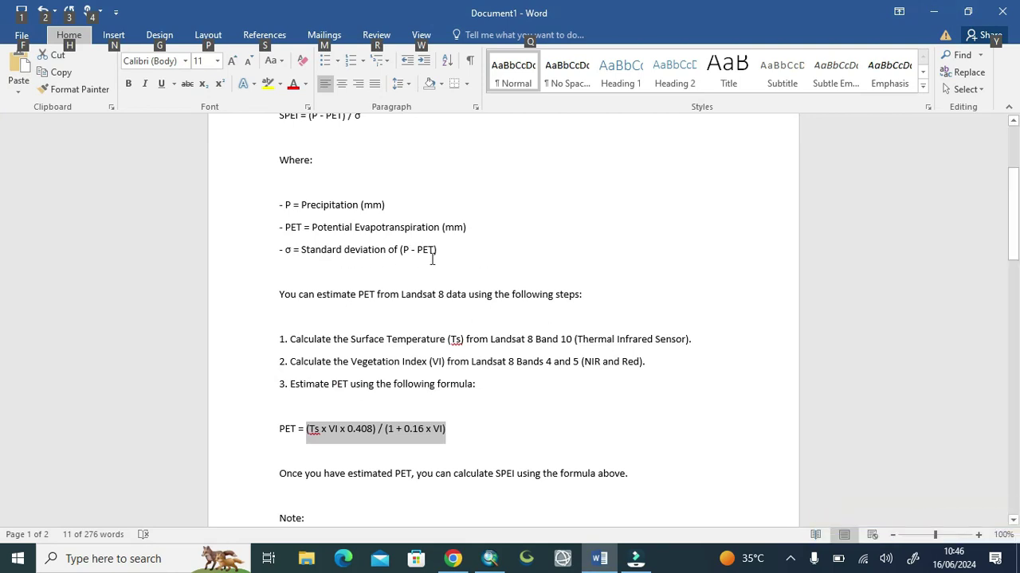
{"action": "scroll", "coordinate": [382, 289], "scroll_direction": "up", "scroll_amount": 3}
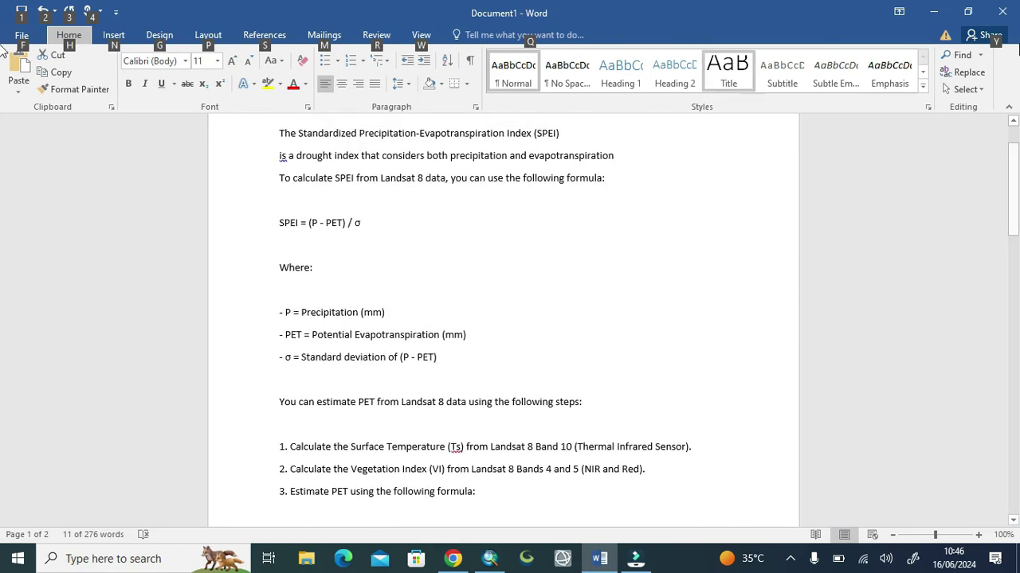
{"action": "left_click", "coordinate": [934, 12]}
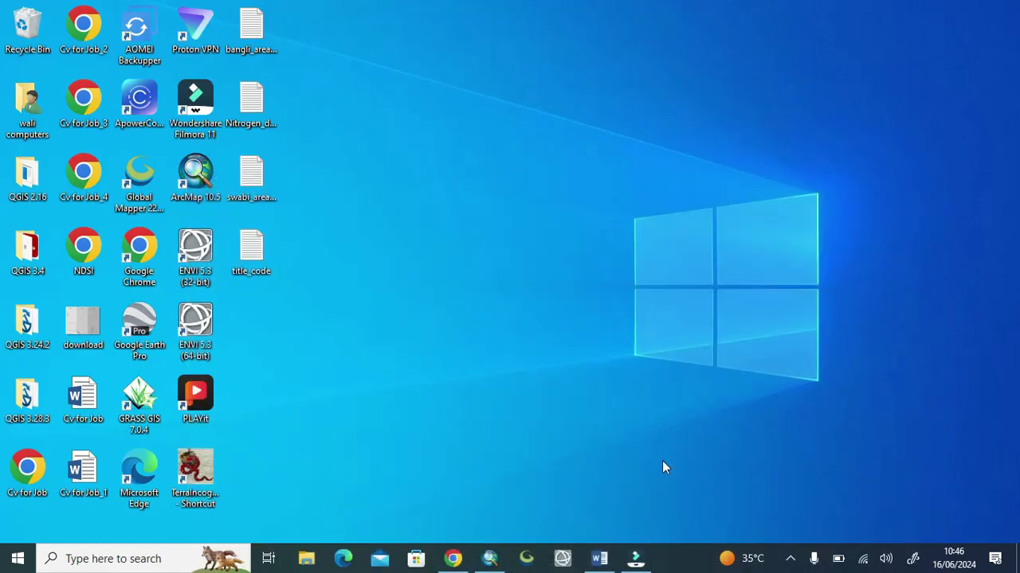
{"action": "left_click", "coordinate": [487, 559]}
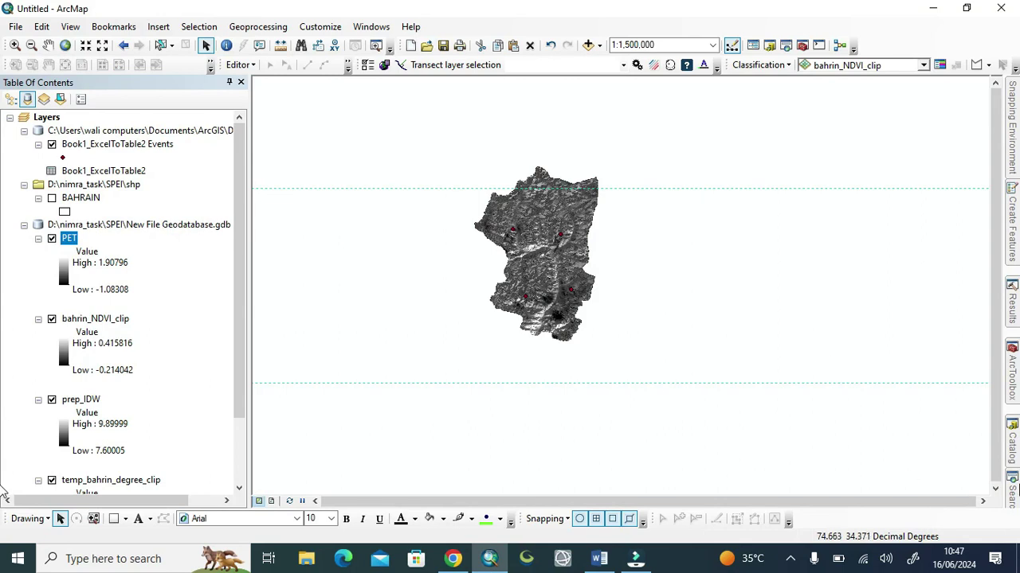
- Reopen the Spatial Analyst Raster Calculator and enter "prep_IDW" - "PET" as the map algebra expression
{"action": "key", "text": "ctrl+f"}
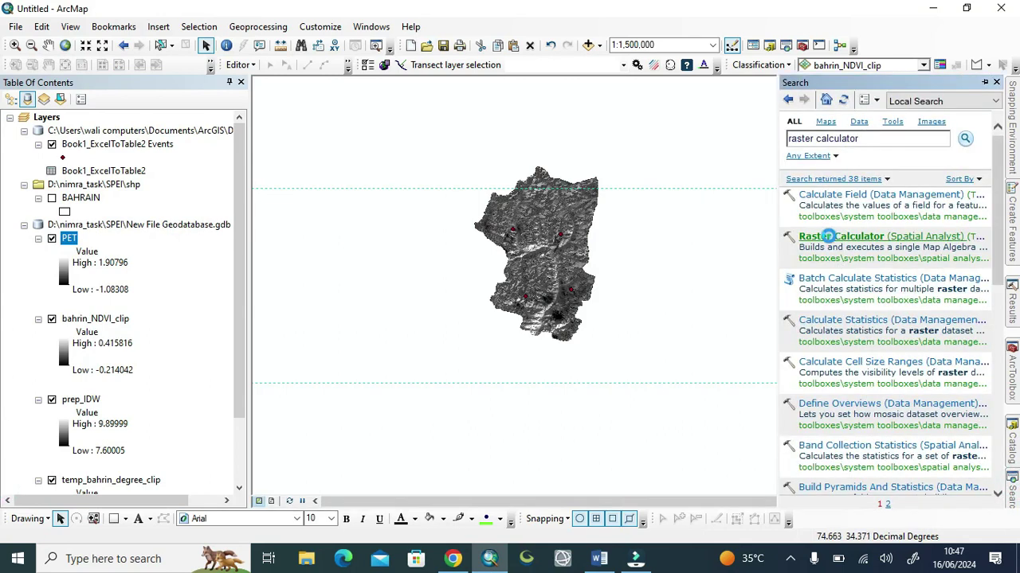
{"action": "left_click", "coordinate": [829, 236]}
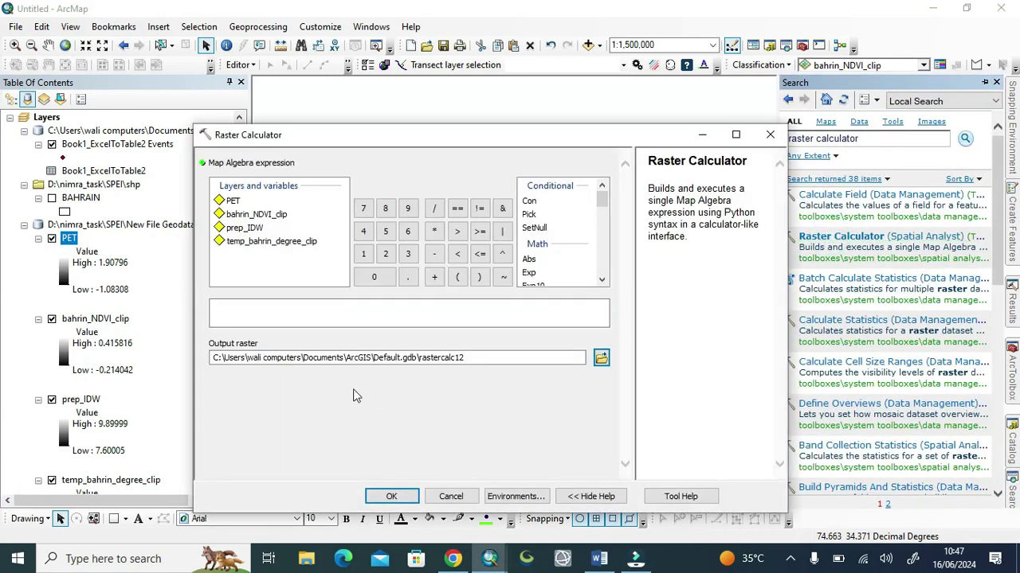
{"action": "left_click", "coordinate": [49, 413]}
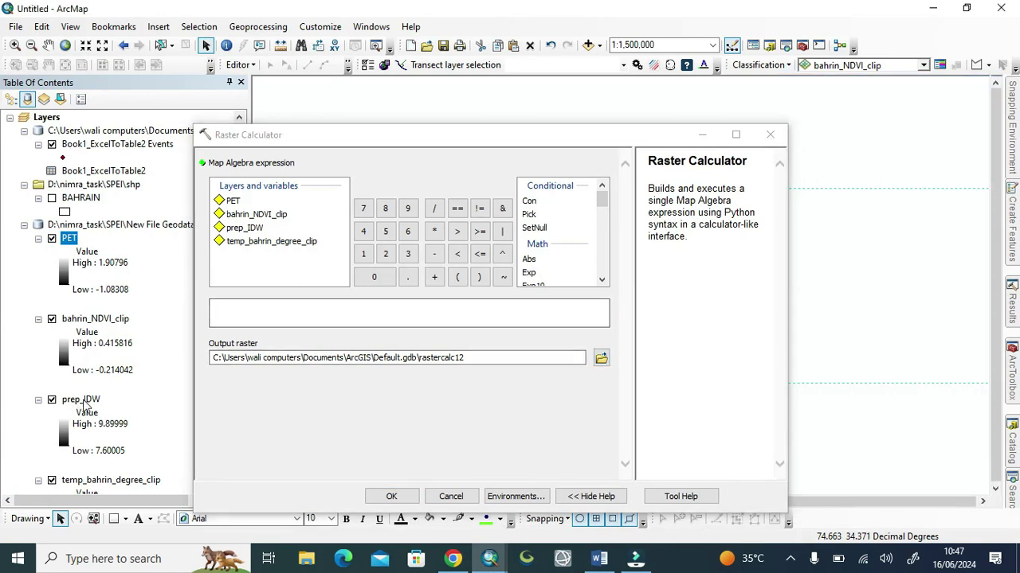
{"action": "left_click", "coordinate": [79, 399]}
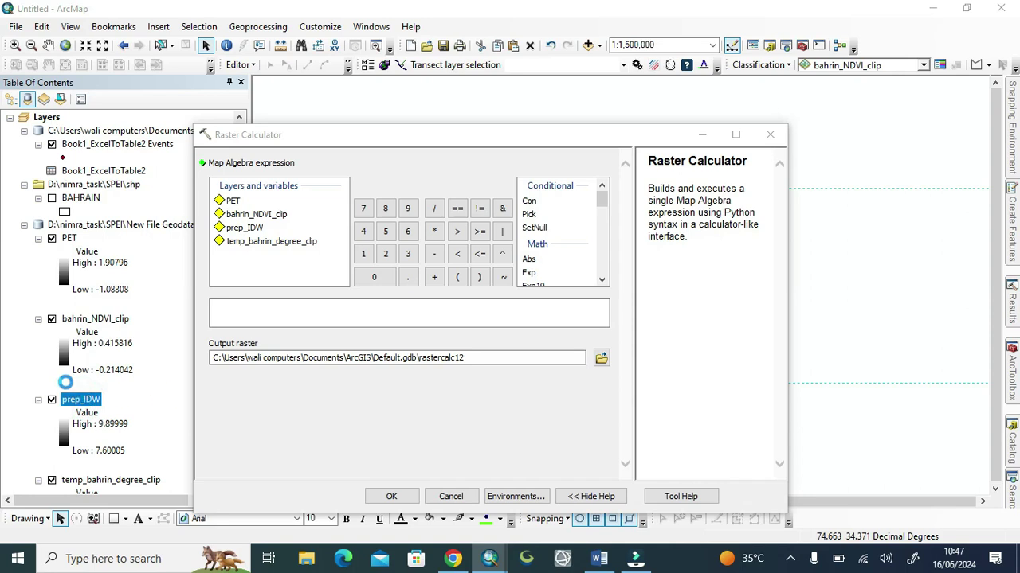
{"action": "double_click", "coordinate": [80, 400]}
{"action": "key", "text": "Escape"}
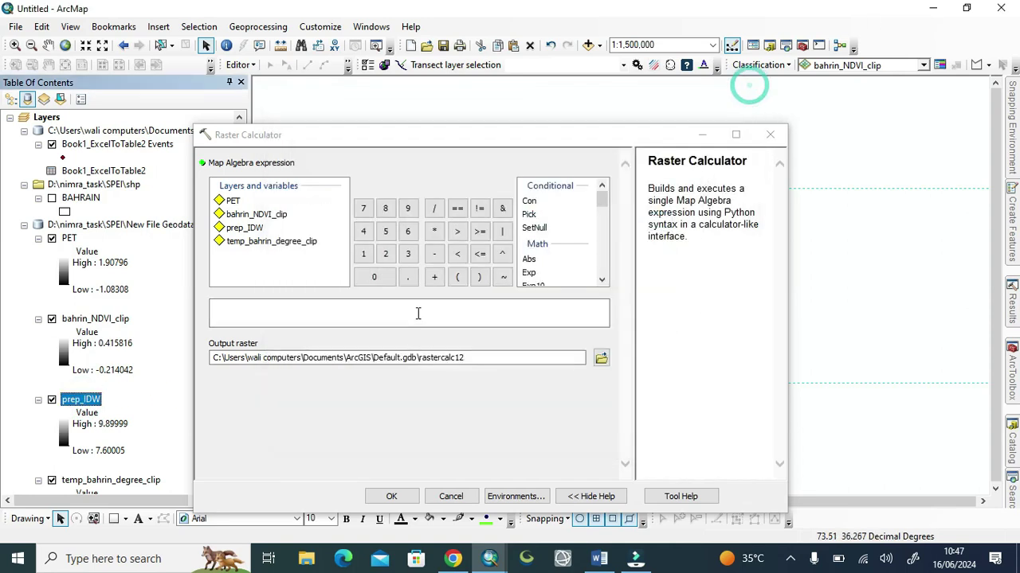
{"action": "left_click", "coordinate": [416, 312]}
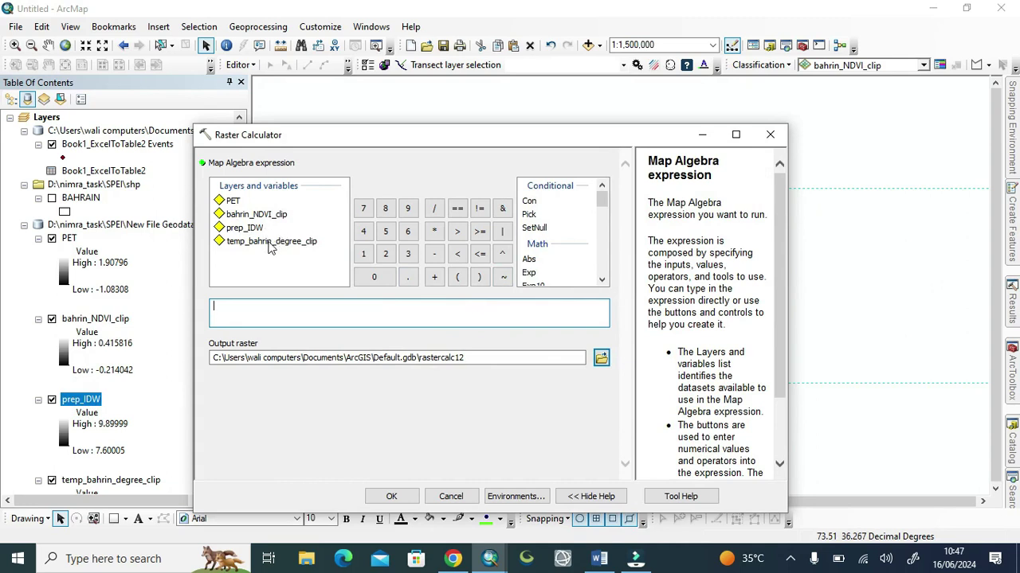
{"action": "double_click", "coordinate": [249, 229]}
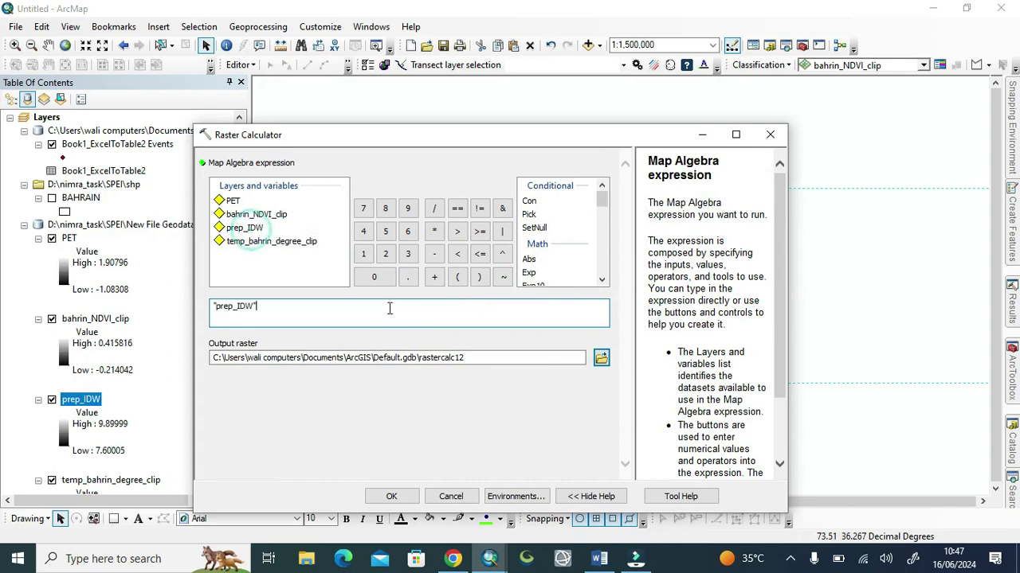
{"action": "left_click", "coordinate": [435, 254]}
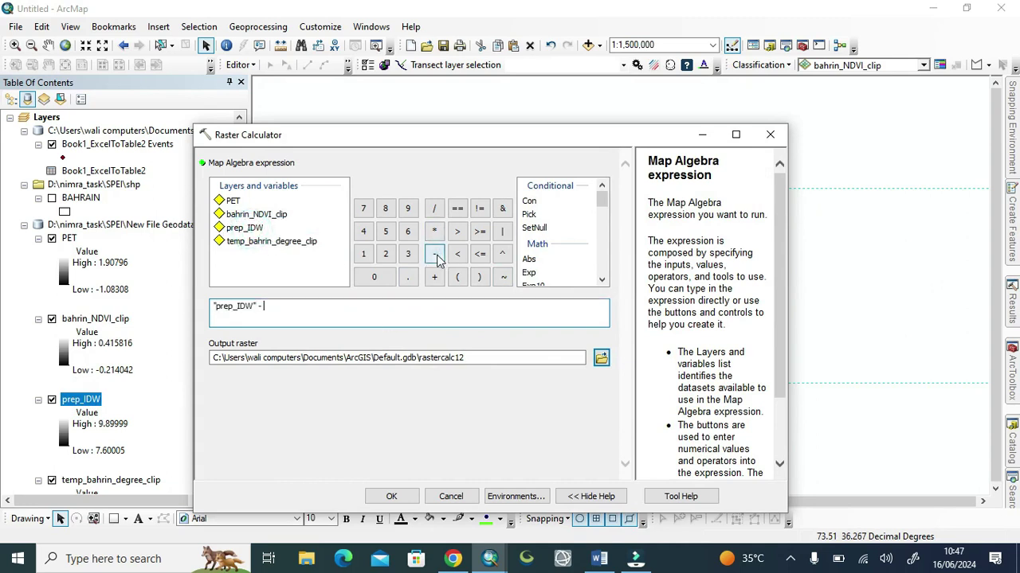
{"action": "double_click", "coordinate": [232, 201]}
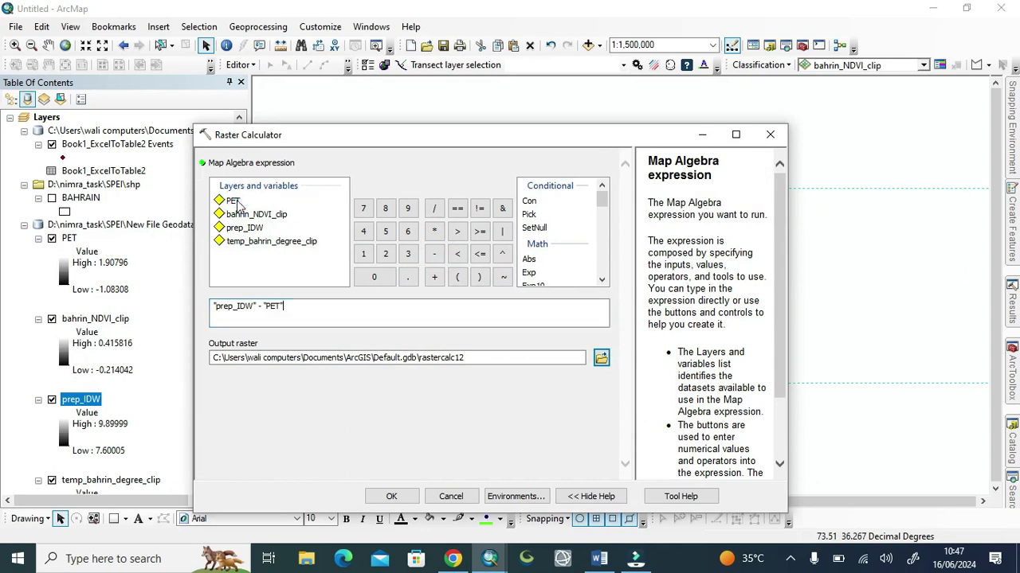
- Check the definition of σ in Word, then save the output raster as alpha in New File Geodatabase.gdb and run the calculation
{"action": "left_click", "coordinate": [599, 558]}
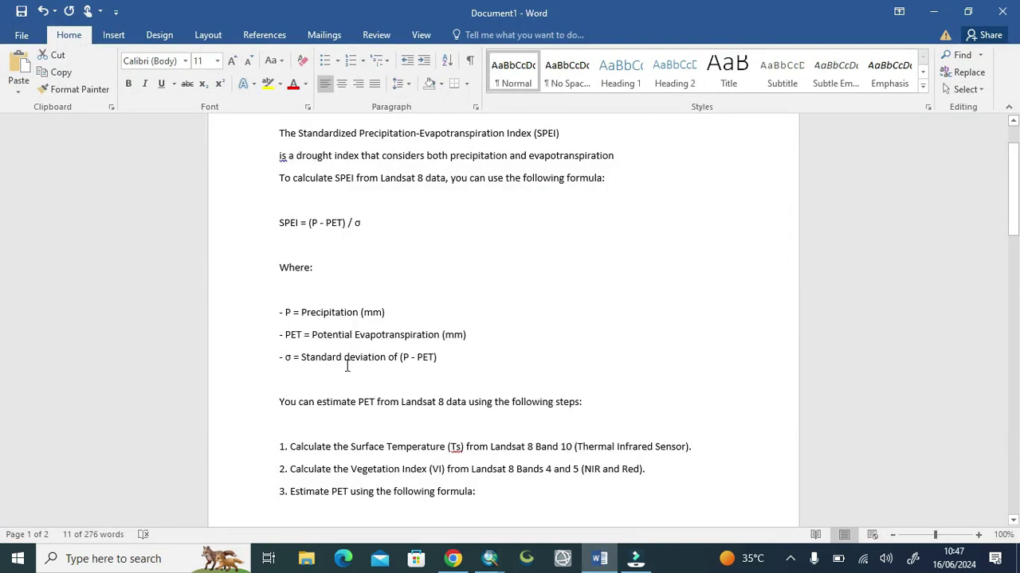
{"action": "left_click", "coordinate": [934, 11]}
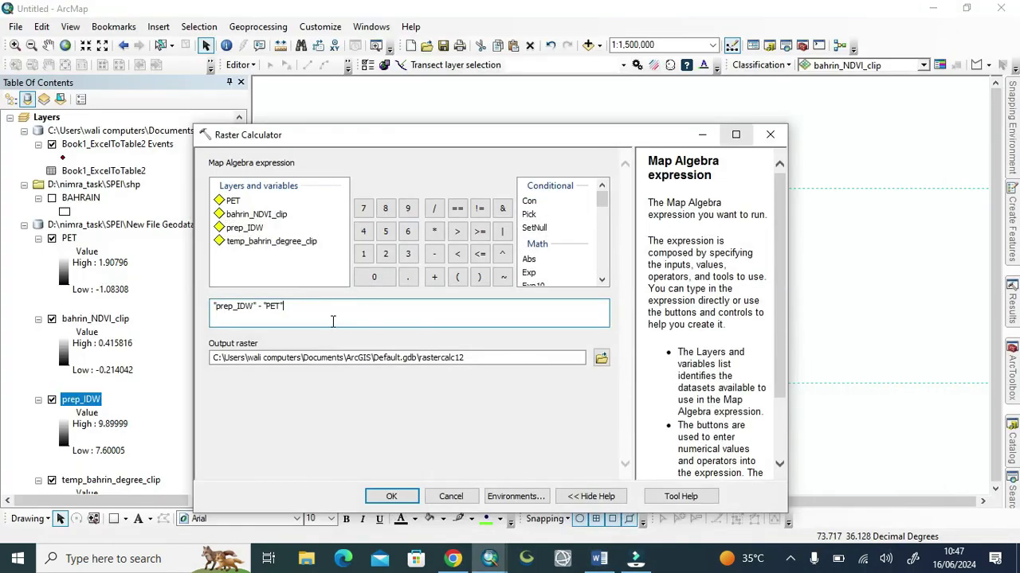
{"action": "left_click", "coordinate": [601, 358]}
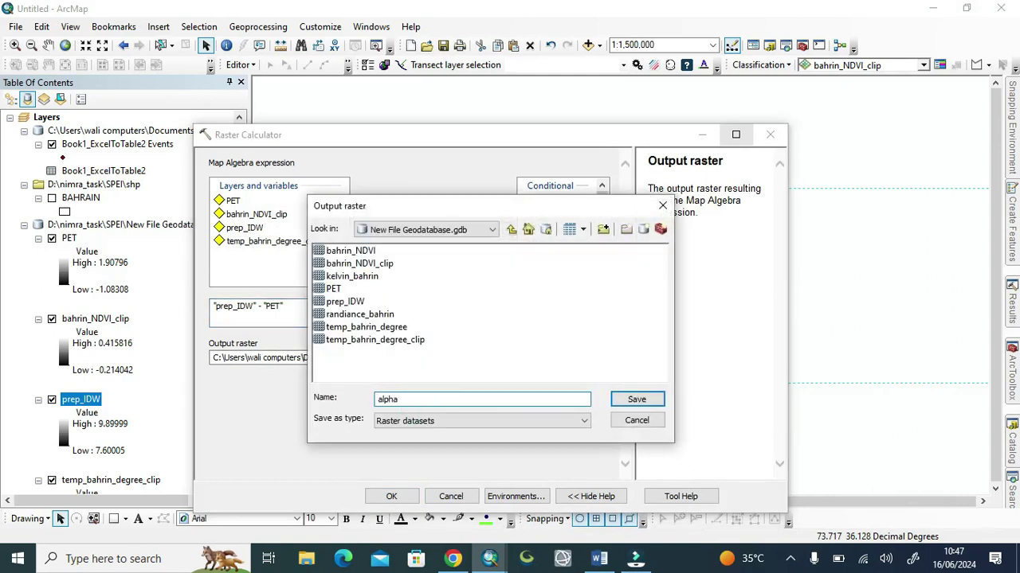
{"action": "key", "text": "Return"}
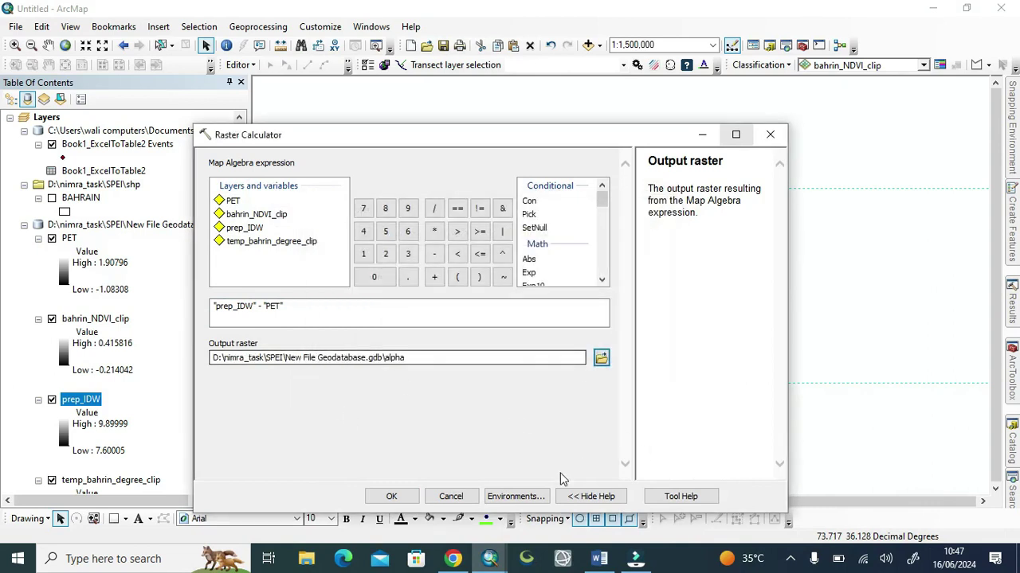
{"action": "left_click", "coordinate": [393, 494]}
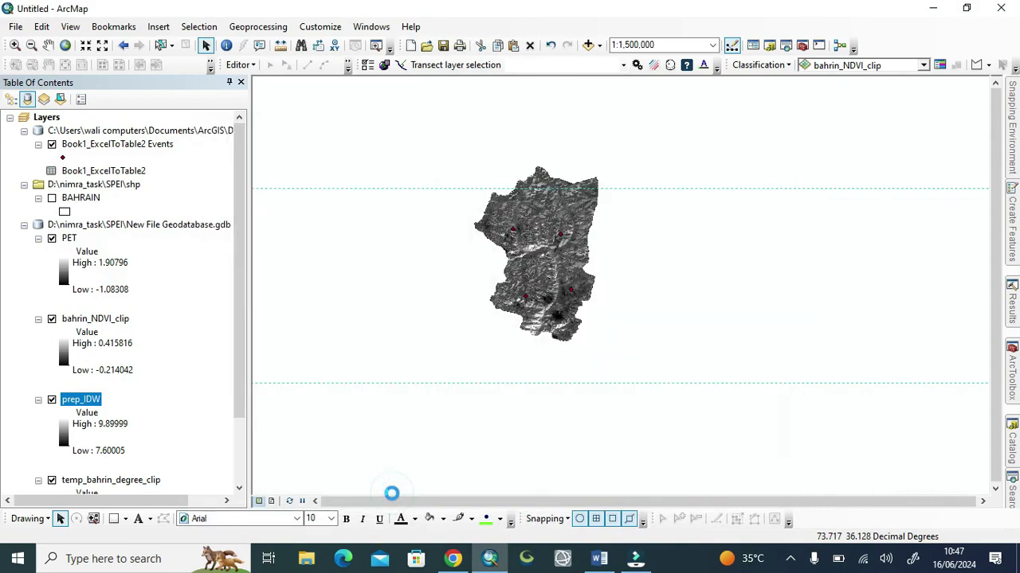
- Review the SPEI formula in the Word document and return to ArcMap
{"action": "left_click", "coordinate": [599, 559]}
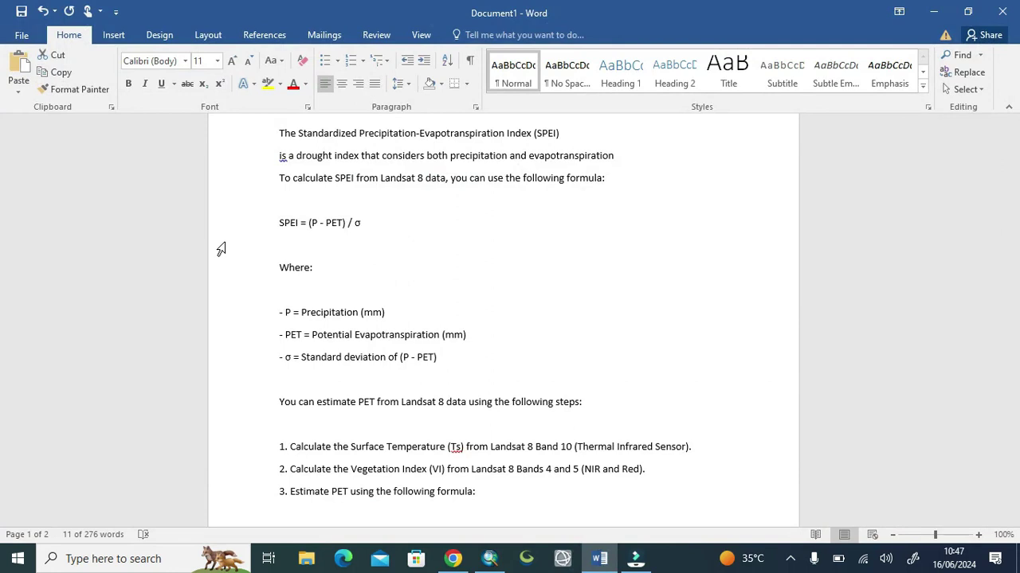
{"action": "left_click", "coordinate": [789, 560]}
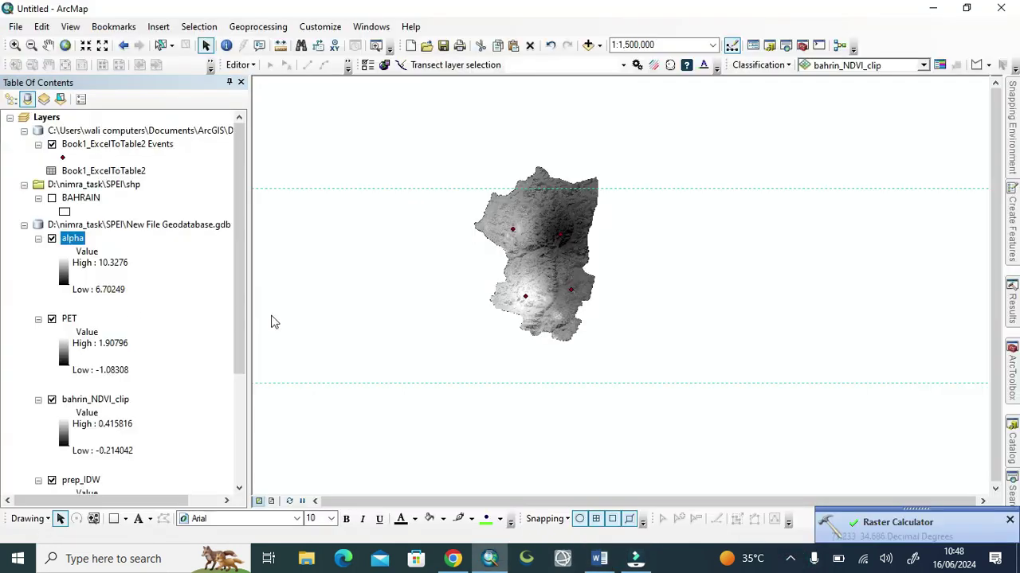
{"action": "left_click", "coordinate": [790, 559]}
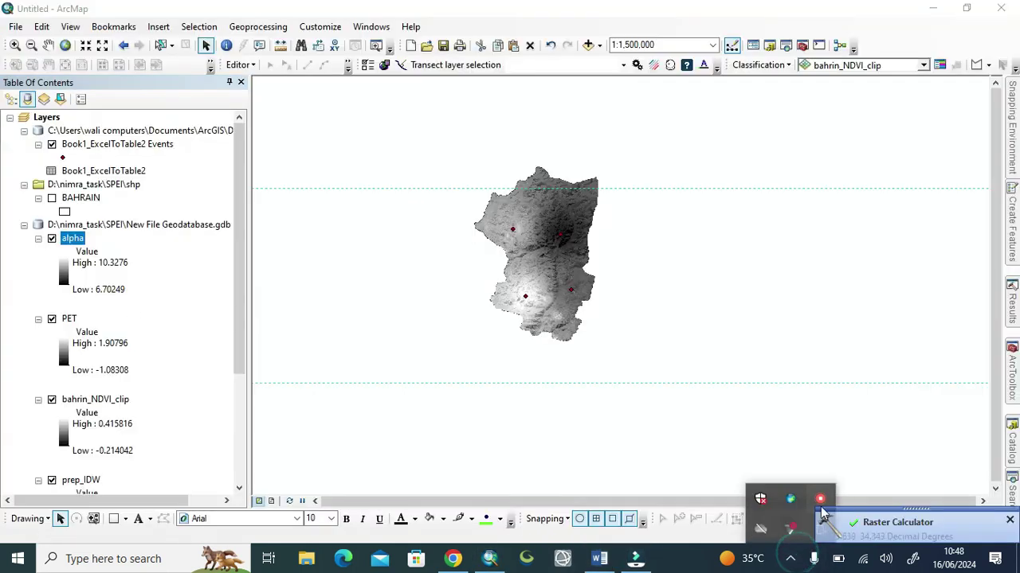
- Open the Spatial Analyst Raster Calculator and enter Float("prep_IDW" - "PET") / "alpha" as the map algebra expression
{"action": "left_click", "coordinate": [1012, 486]}
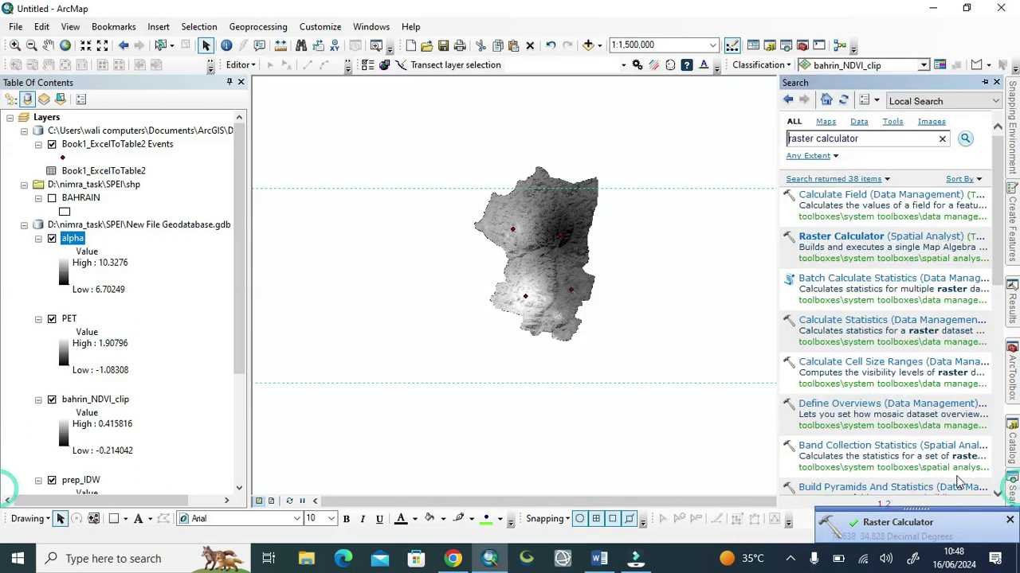
{"action": "left_click", "coordinate": [850, 236]}
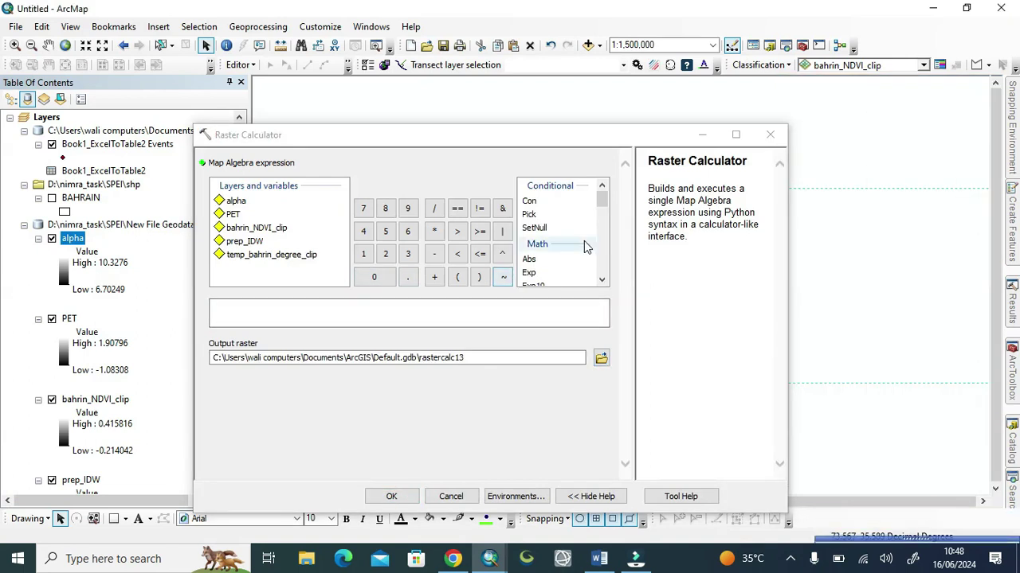
{"action": "scroll", "coordinate": [539, 266], "scroll_direction": "down", "scroll_amount": 2}
{"action": "double_click", "coordinate": [532, 237]}
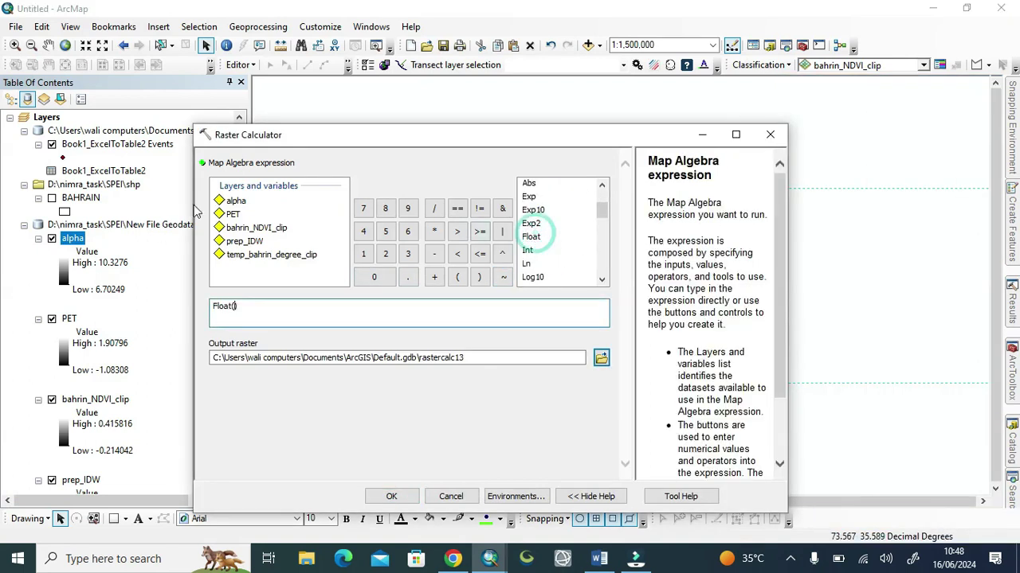
{"action": "double_click", "coordinate": [246, 241]}
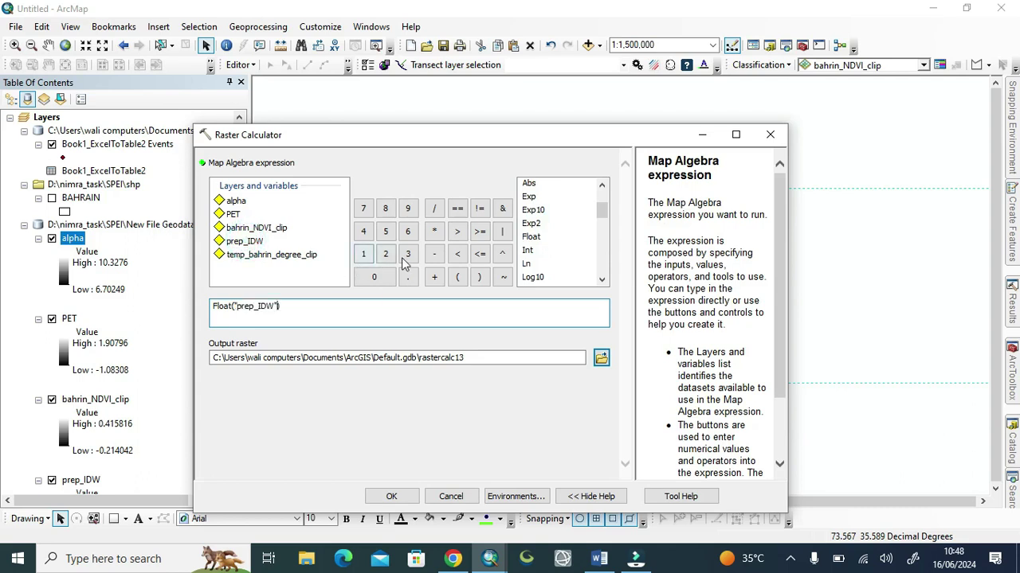
{"action": "left_click", "coordinate": [434, 254]}
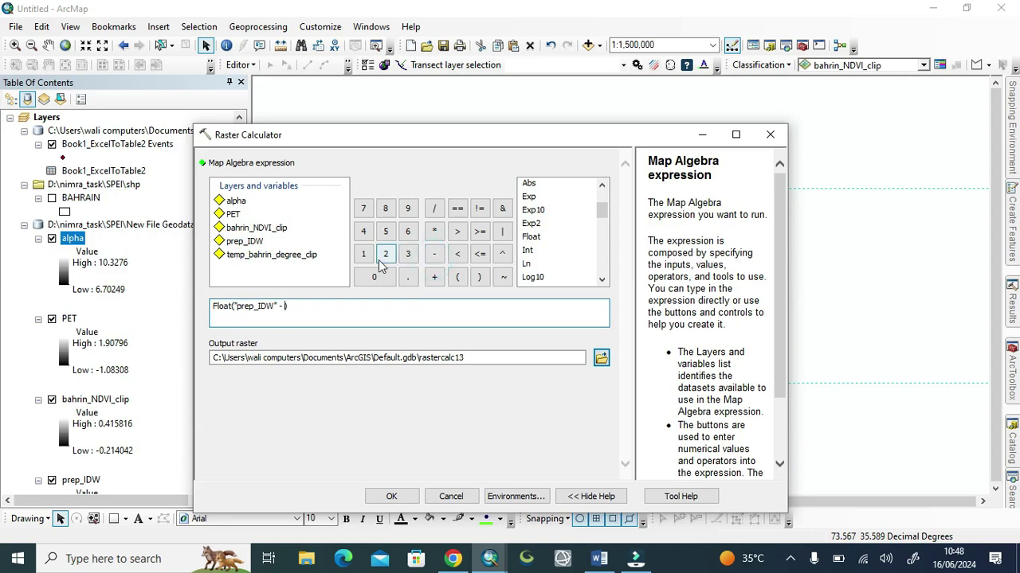
{"action": "double_click", "coordinate": [230, 215]}
{"action": "left_click", "coordinate": [352, 312]}
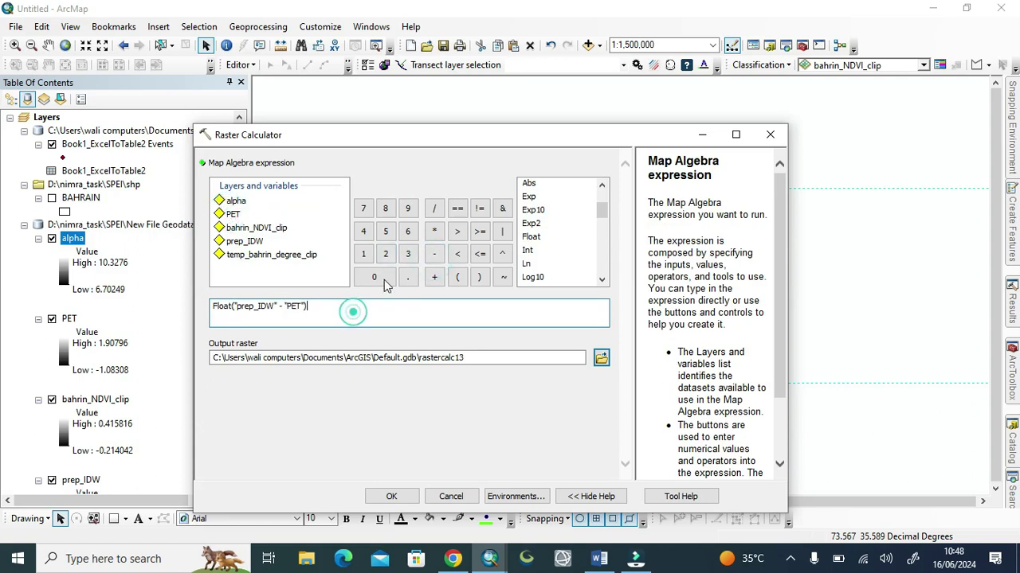
{"action": "left_click", "coordinate": [435, 208]}
{"action": "double_click", "coordinate": [231, 201]}
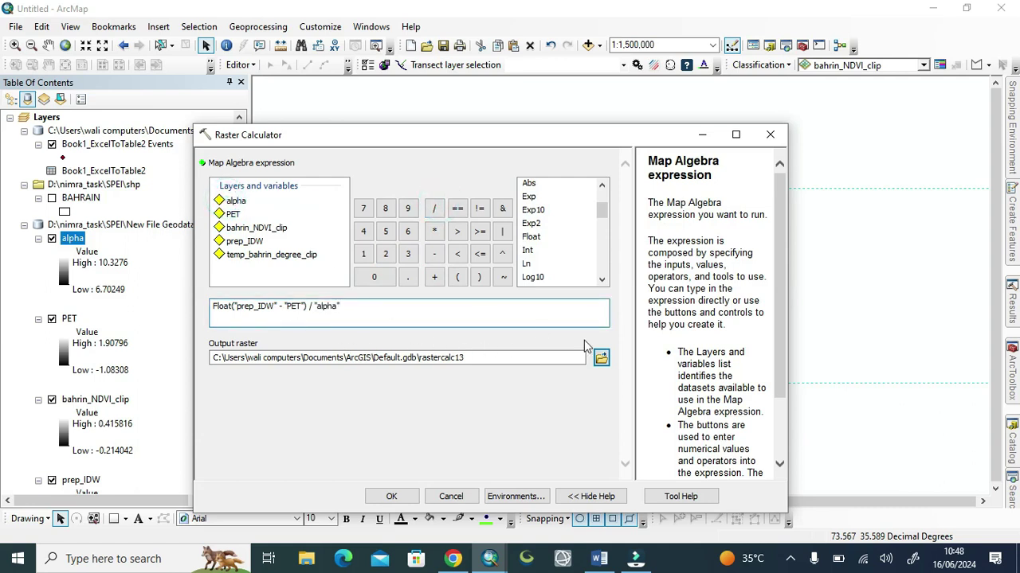
- Save the output raster as SPETI in New File Geodatabase.gdb and run the calculation
{"action": "left_click", "coordinate": [600, 357]}
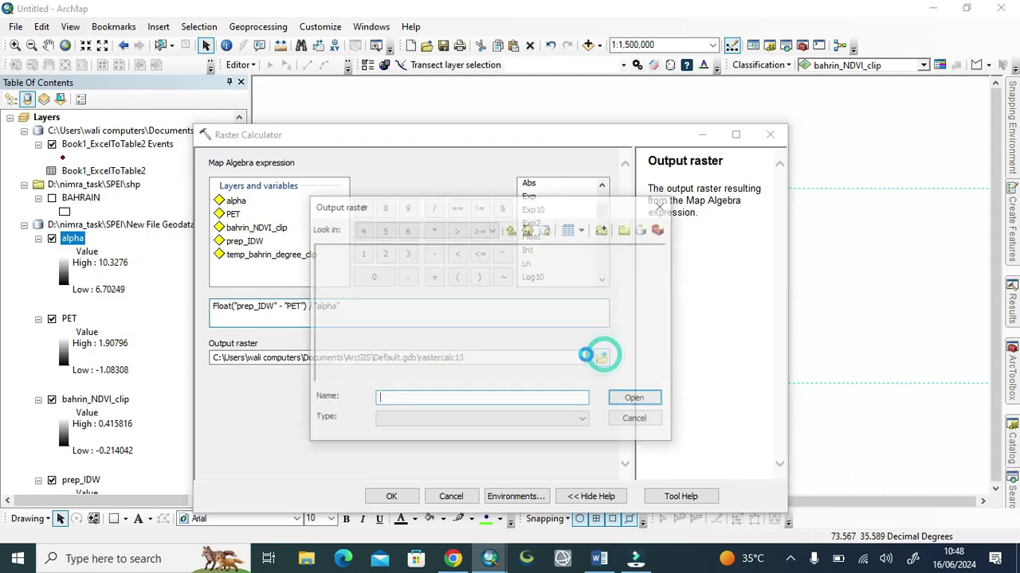
{"action": "left_click", "coordinate": [464, 398]}
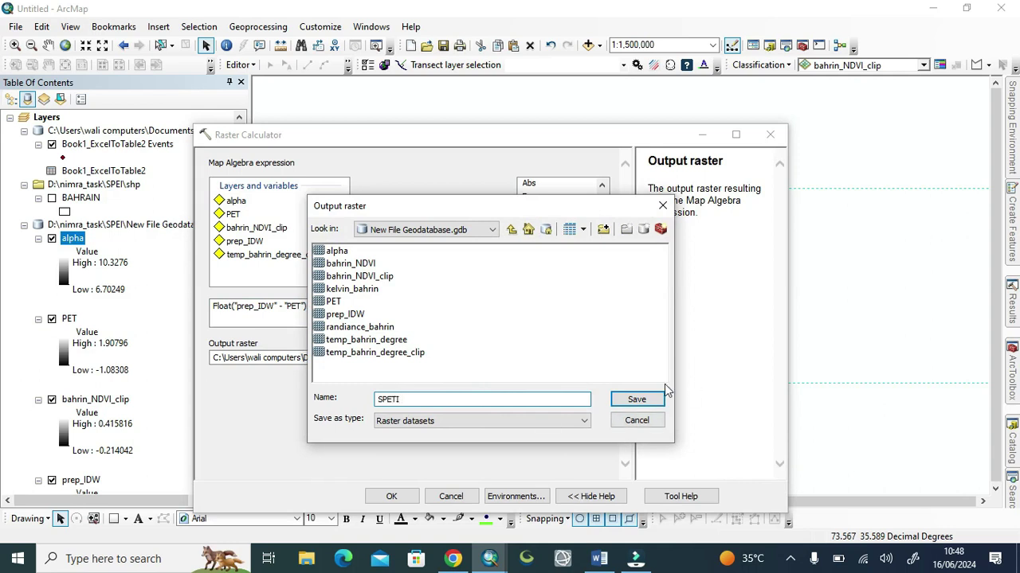
{"action": "left_click", "coordinate": [642, 401]}
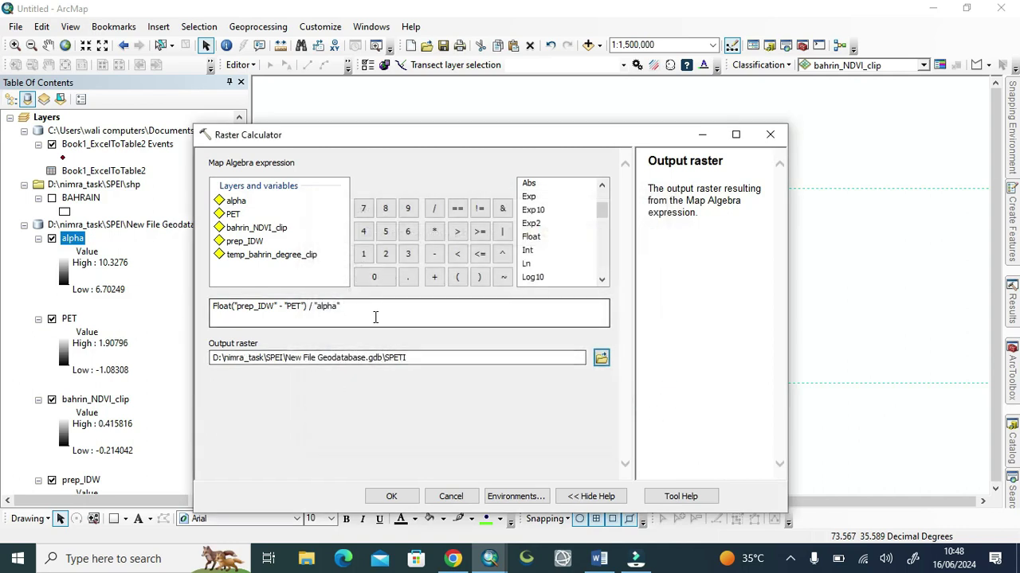
{"action": "left_click", "coordinate": [393, 496]}
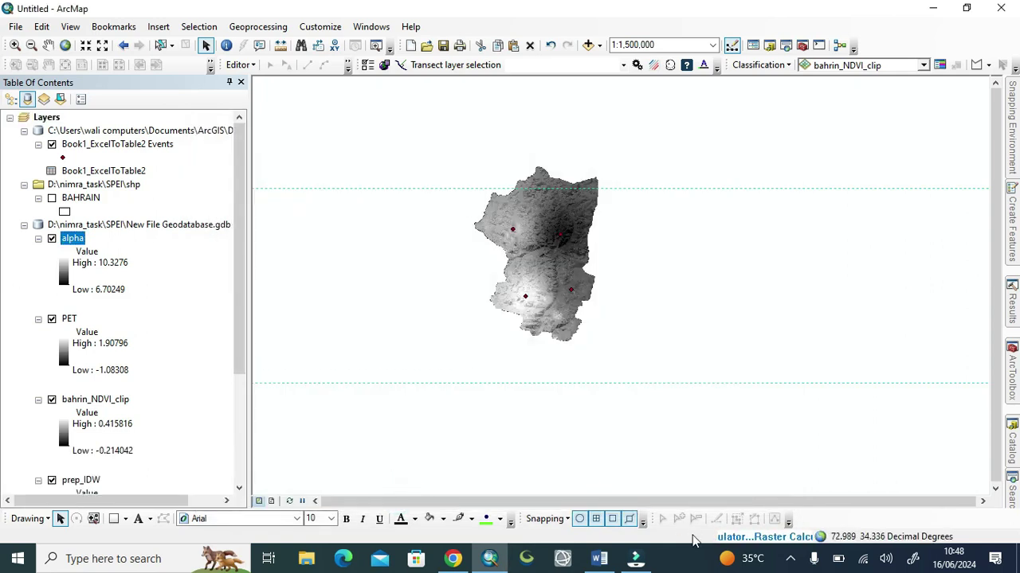
- Recheck the SPEI formula in Word, then enter "prep_IDW" / "alpha" - "PET" / "alpha" as a new Raster Calculator expression in ArcMap
{"action": "left_click", "coordinate": [599, 559]}
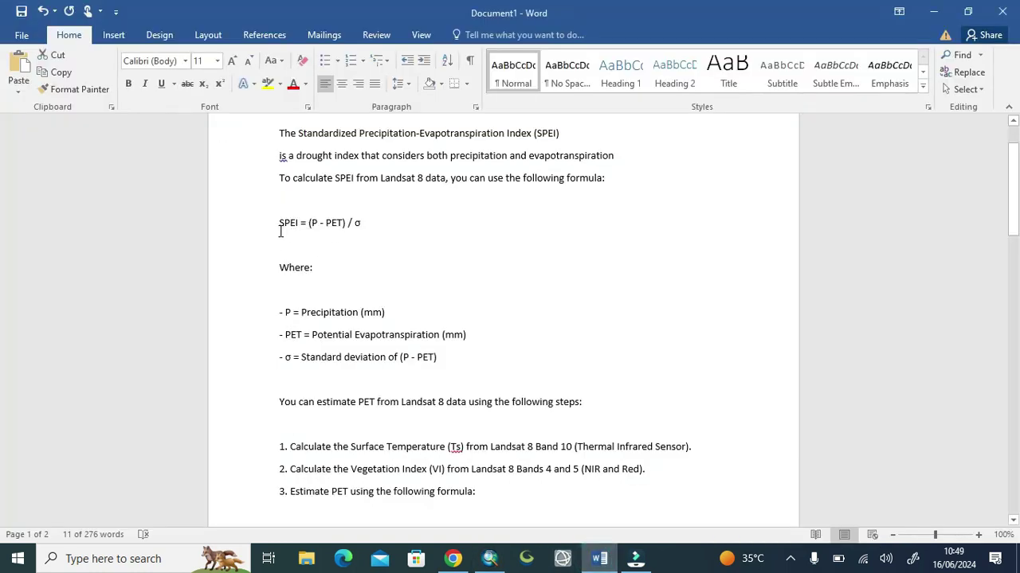
{"action": "left_click", "coordinate": [933, 11]}
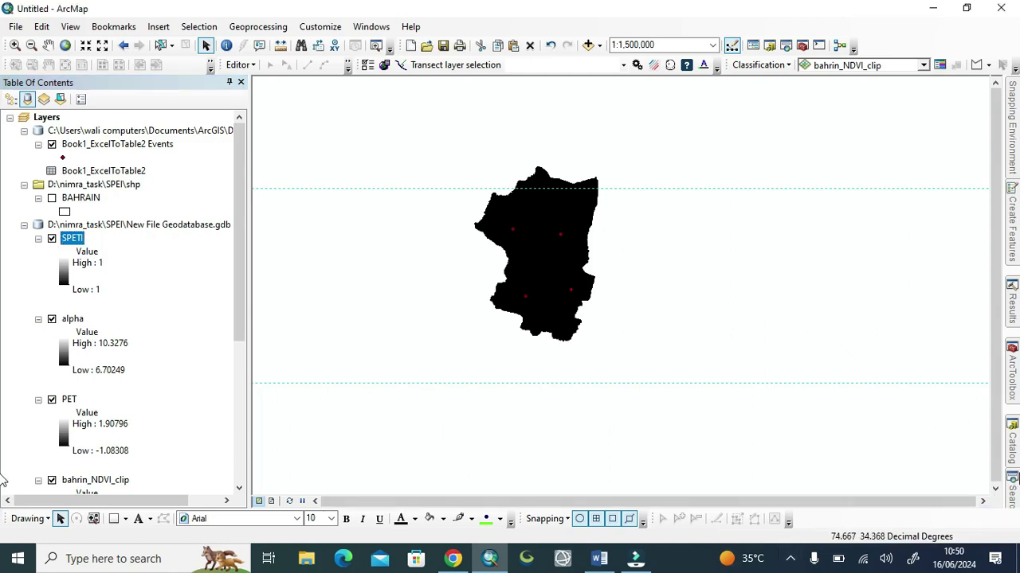
{"action": "mouse_move", "coordinate": [1013, 488]}
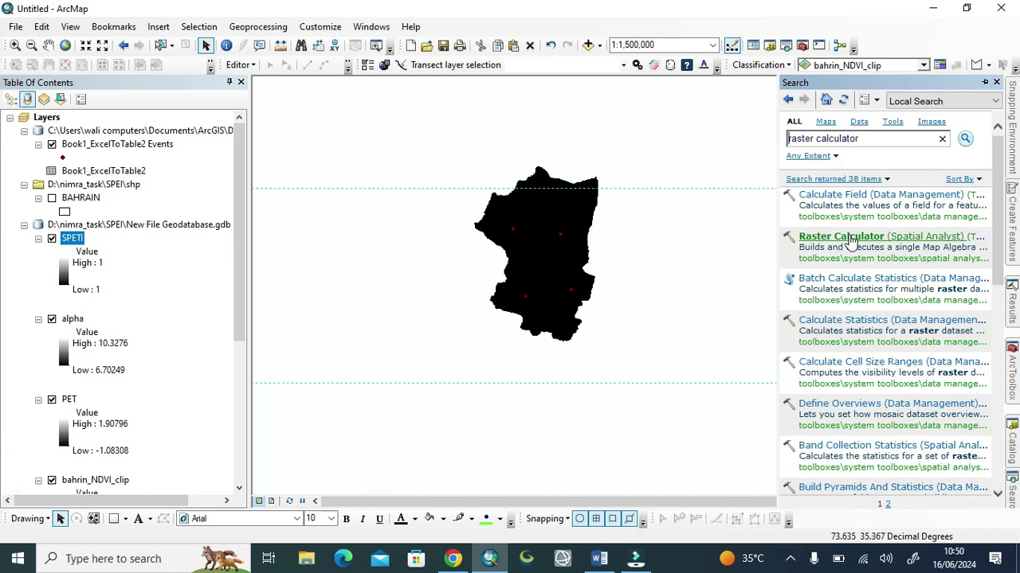
{"action": "left_click", "coordinate": [847, 235]}
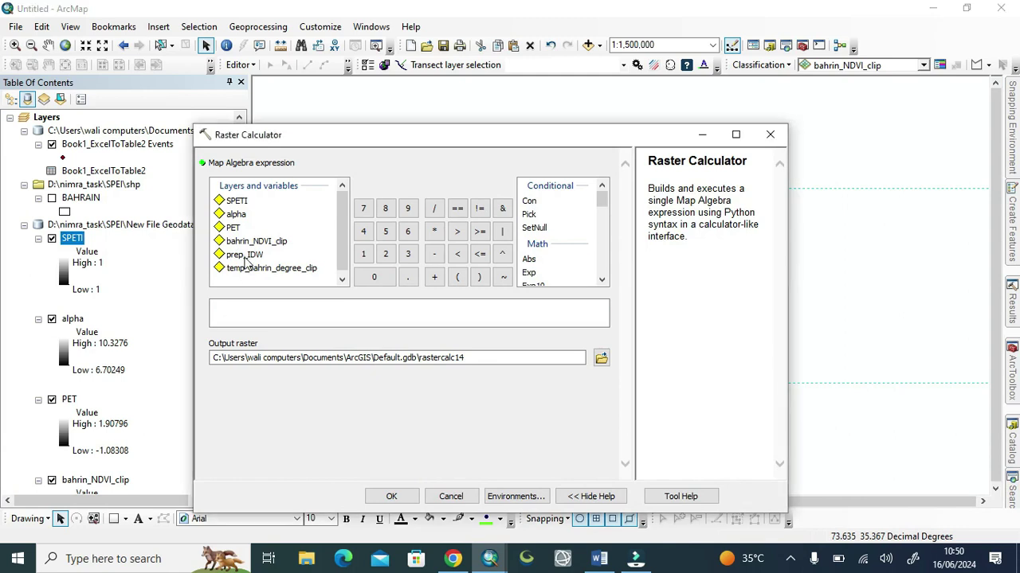
{"action": "double_click", "coordinate": [243, 254]}
{"action": "left_click", "coordinate": [433, 209]}
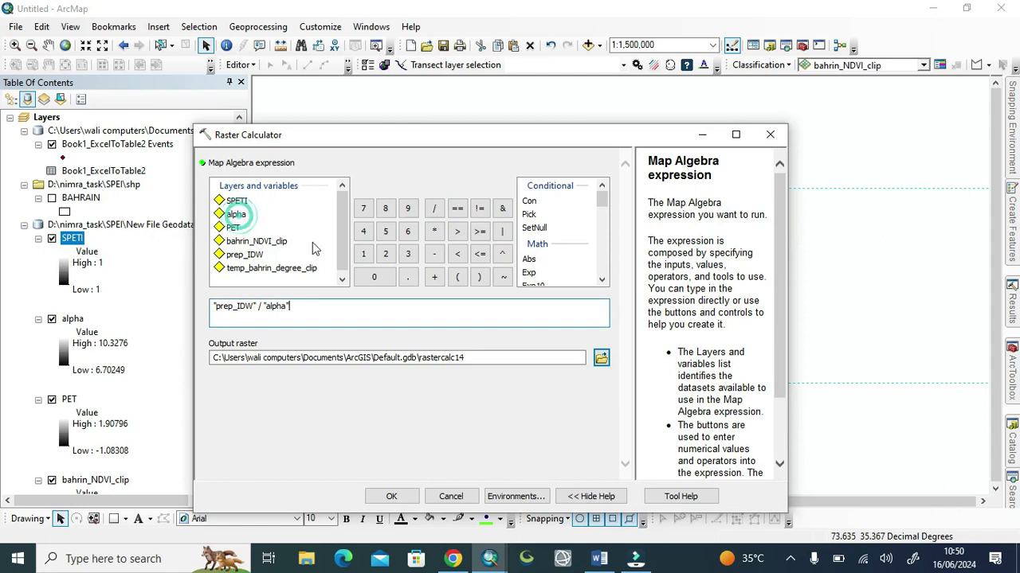
{"action": "left_click", "coordinate": [434, 253]}
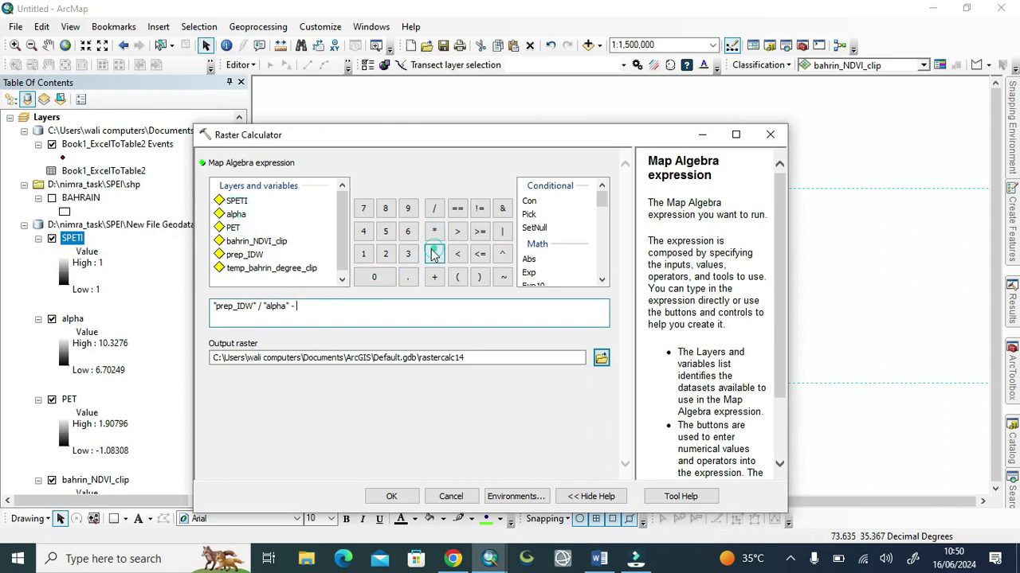
{"action": "double_click", "coordinate": [233, 228]}
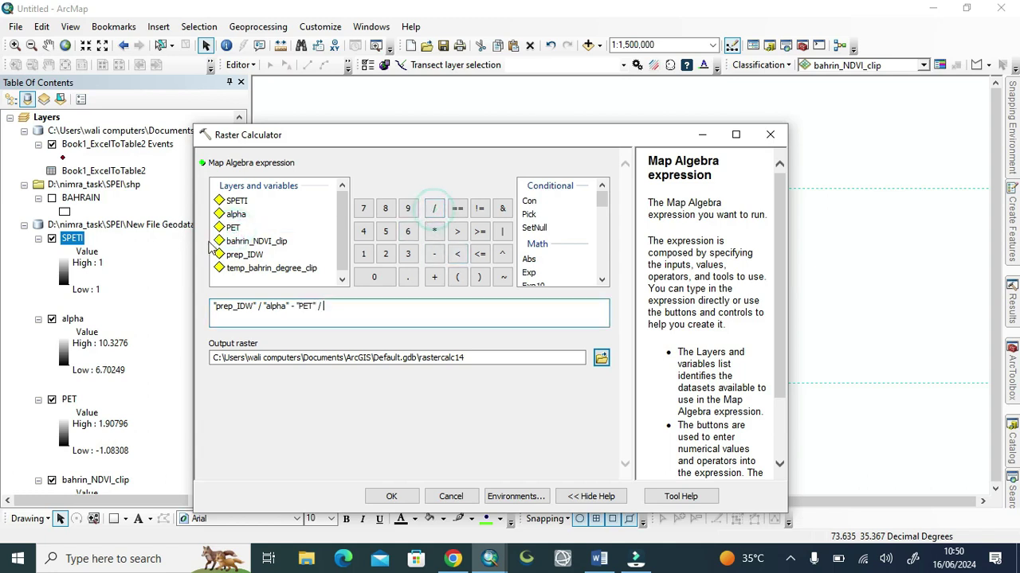
{"action": "double_click", "coordinate": [233, 216]}
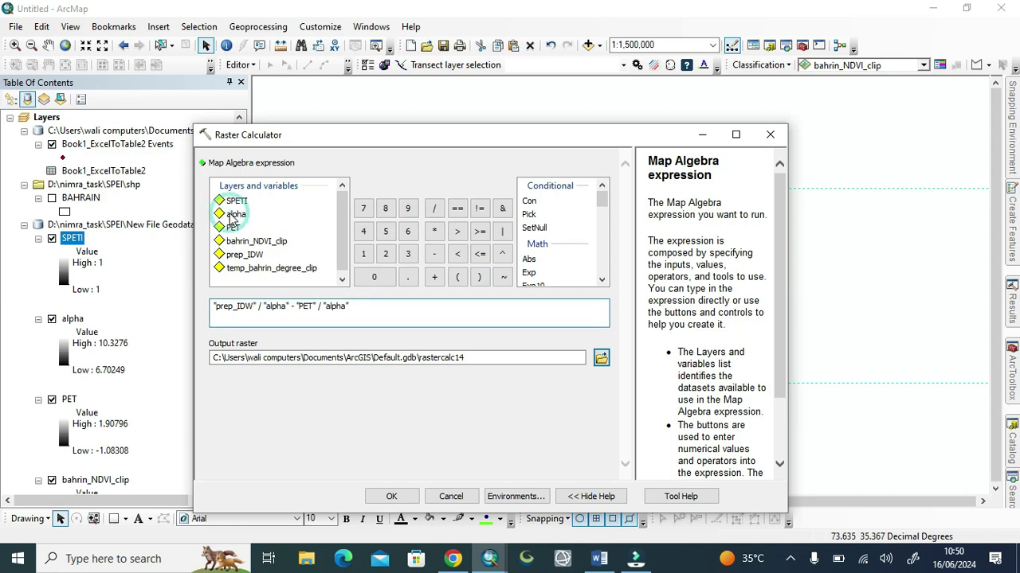
- Save the output raster as SPETI_2 in New File Geodatabase.gdb and run the calculation
{"action": "left_click", "coordinate": [601, 357]}
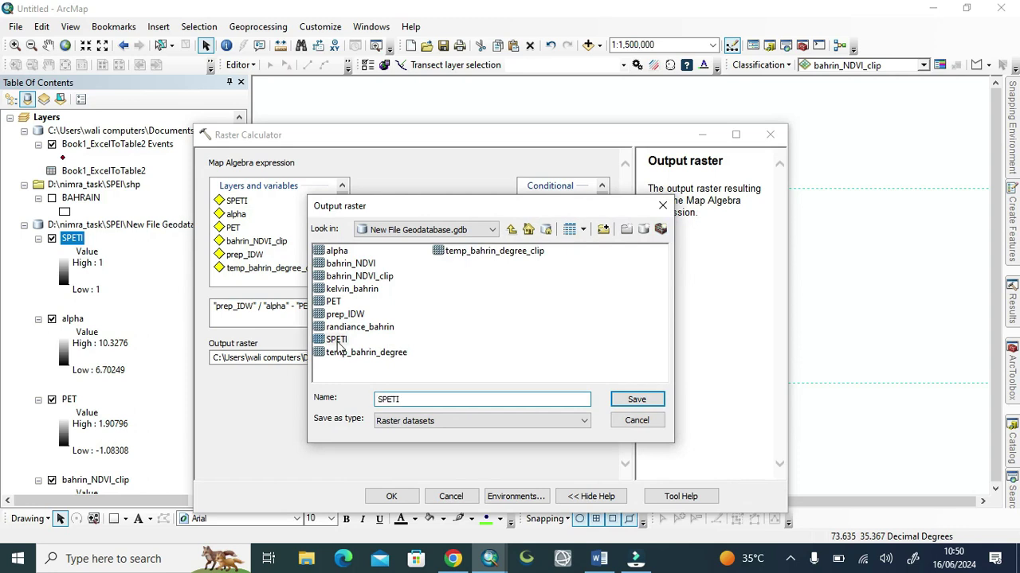
{"action": "left_click", "coordinate": [338, 343]}
{"action": "left_click", "coordinate": [411, 398]}
{"action": "type", "text": "_2"}
{"action": "key", "text": "Return"}
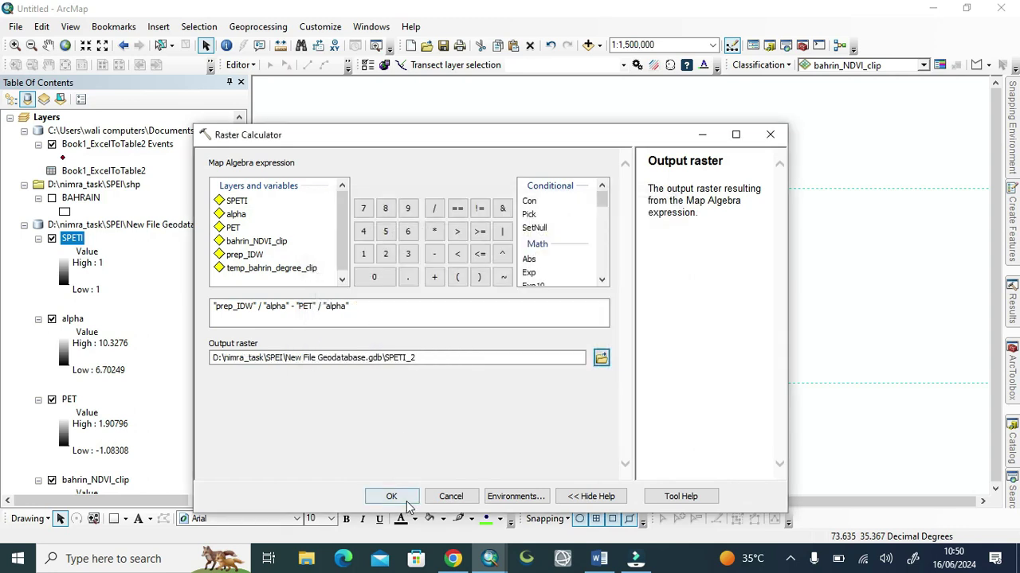
{"action": "left_click", "coordinate": [405, 501]}
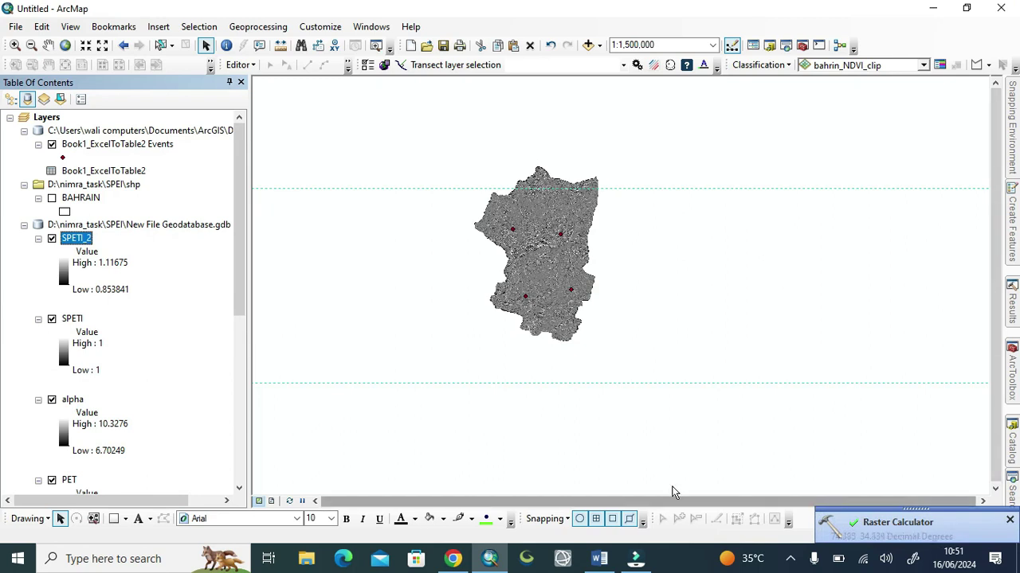
- Switch to the Word document, review the SPEI formula, and return to ArcMap
{"action": "left_click", "coordinate": [788, 559]}
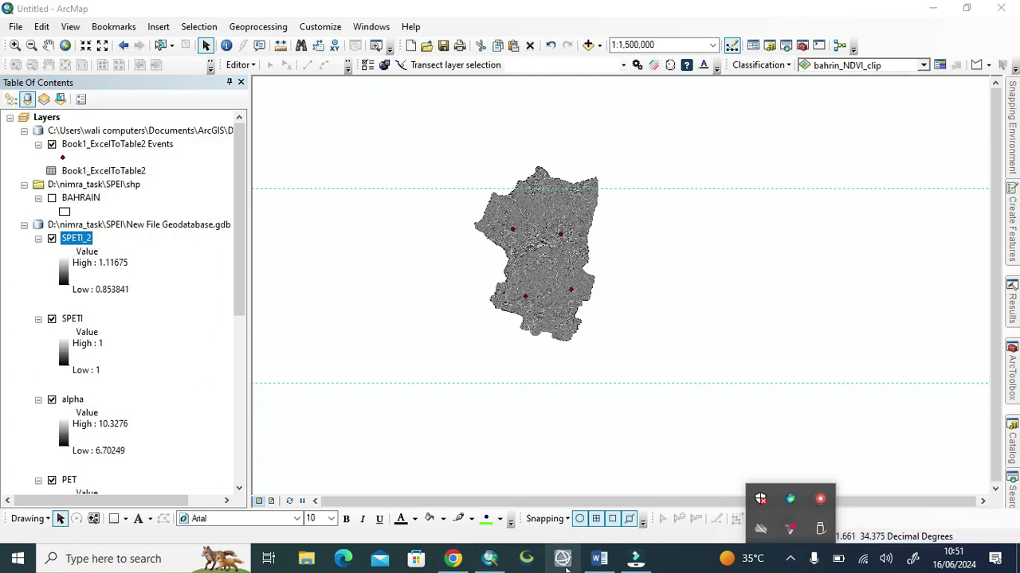
{"action": "left_click", "coordinate": [593, 560]}
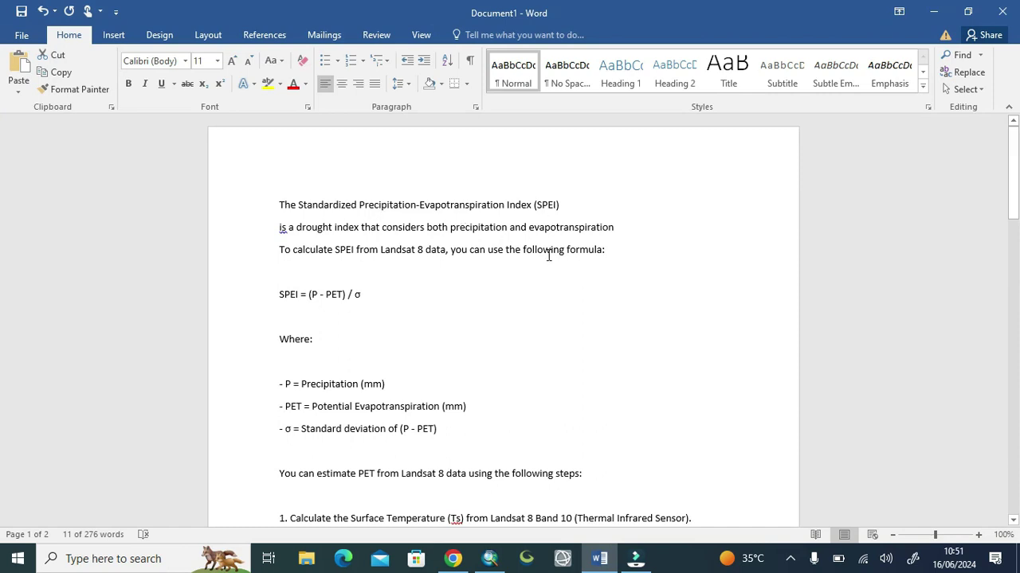
{"action": "left_click", "coordinate": [933, 12]}
- Apply the blue-to-yellow-to-red color ramp to the SPETI_2 raster layer
{"action": "left_click", "coordinate": [63, 277]}
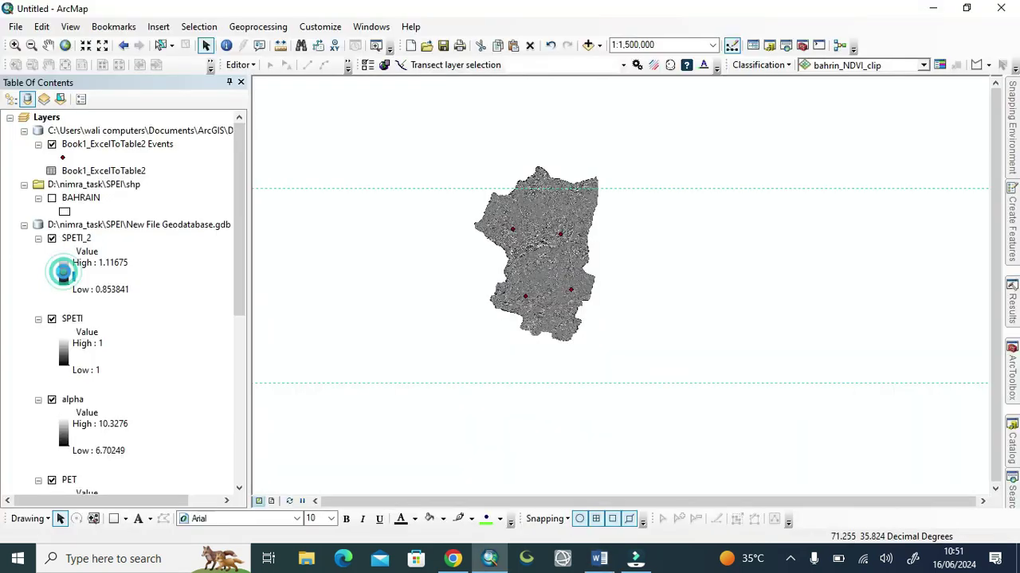
{"action": "left_click", "coordinate": [153, 323]}
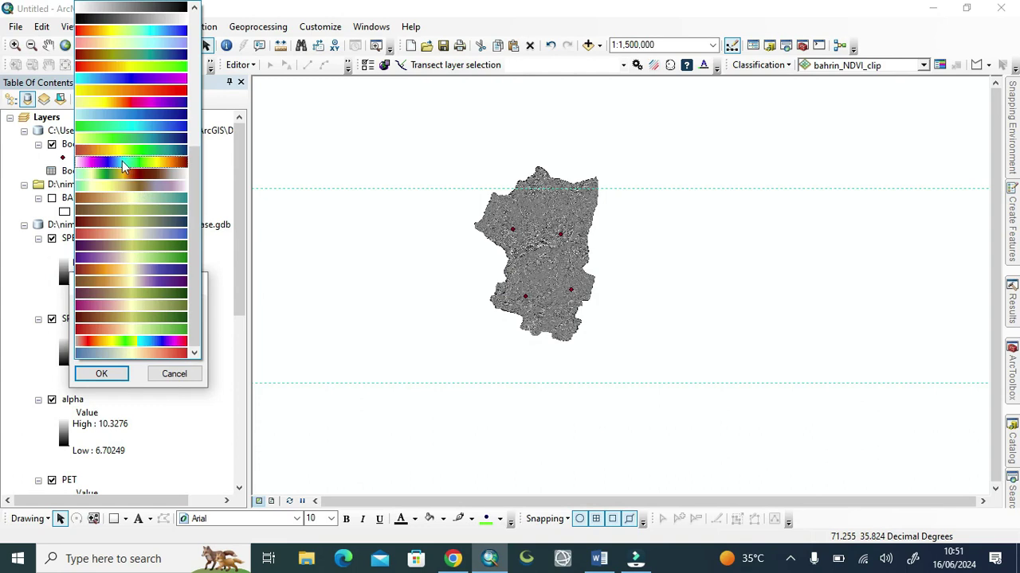
{"action": "left_click", "coordinate": [139, 352]}
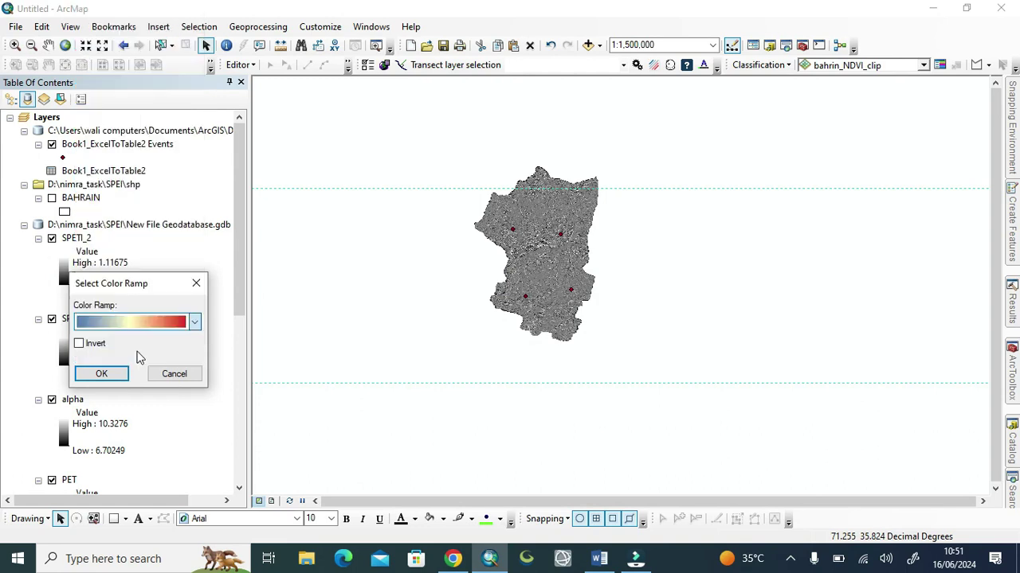
{"action": "left_click", "coordinate": [107, 378]}
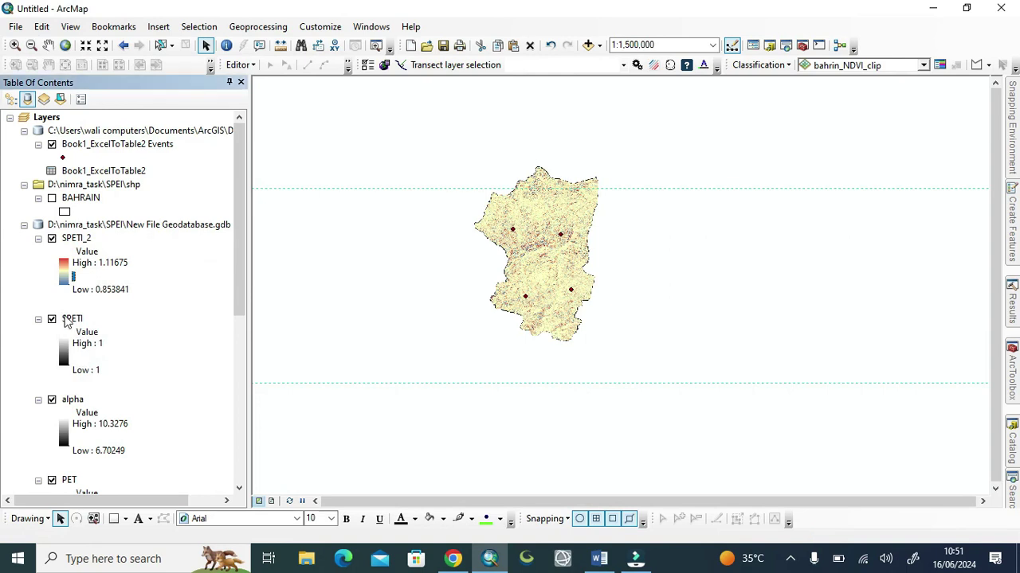
- Set the SPETI_2 layer's symbology stretch type to Standard Deviations and apply it
{"action": "right_click", "coordinate": [74, 240]}
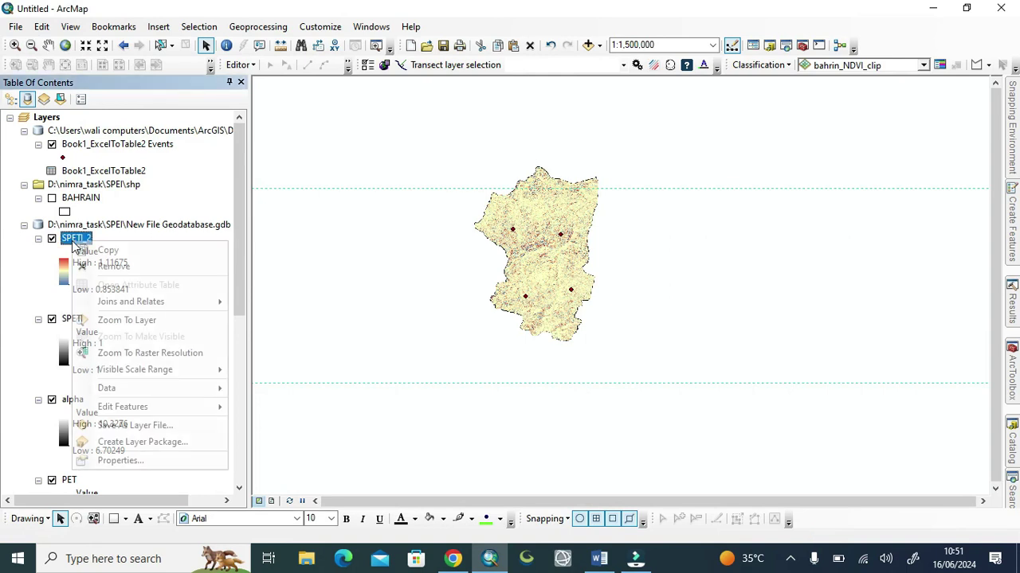
{"action": "left_click", "coordinate": [138, 460]}
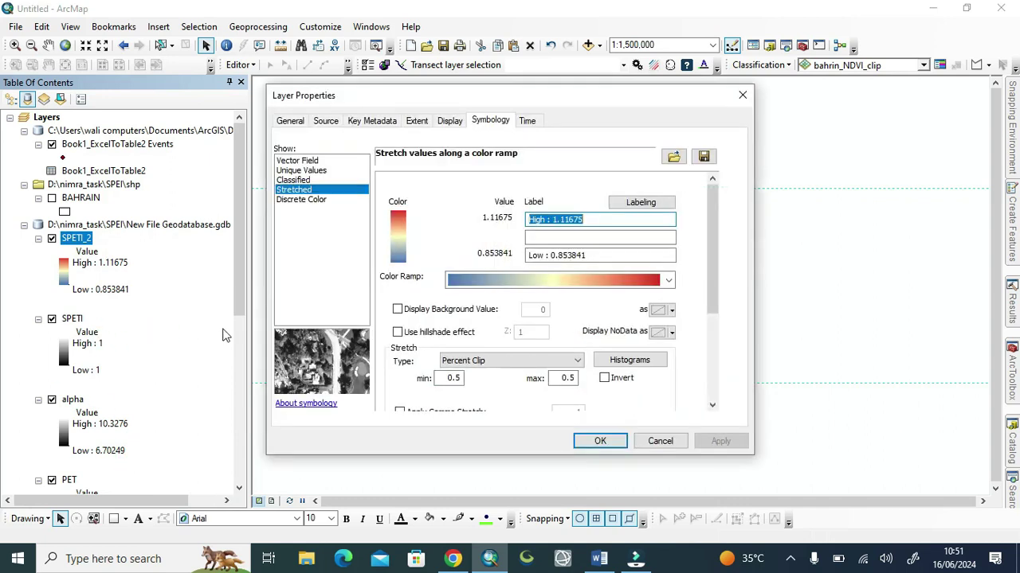
{"action": "left_click", "coordinate": [530, 360]}
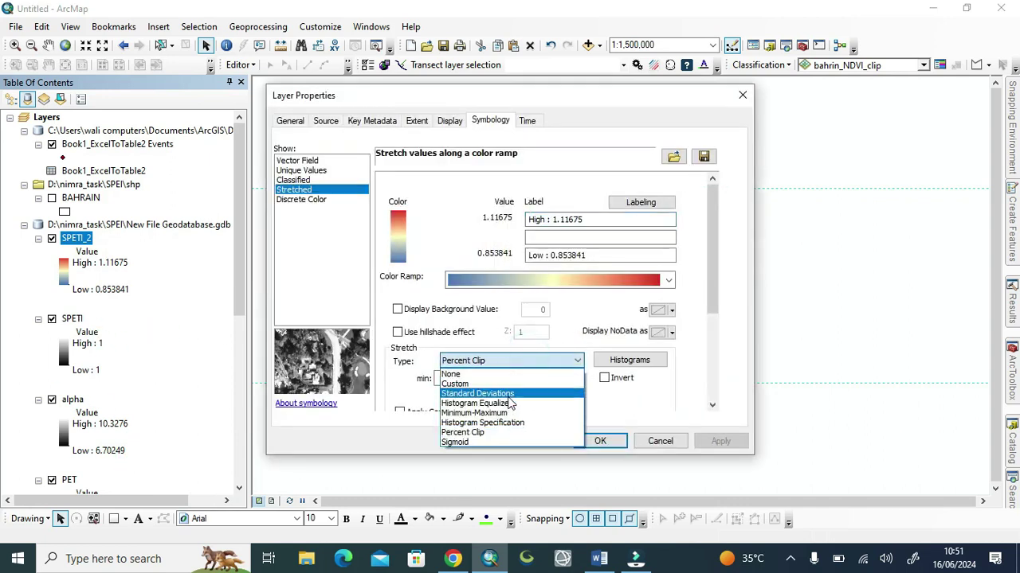
{"action": "left_click", "coordinate": [508, 403]}
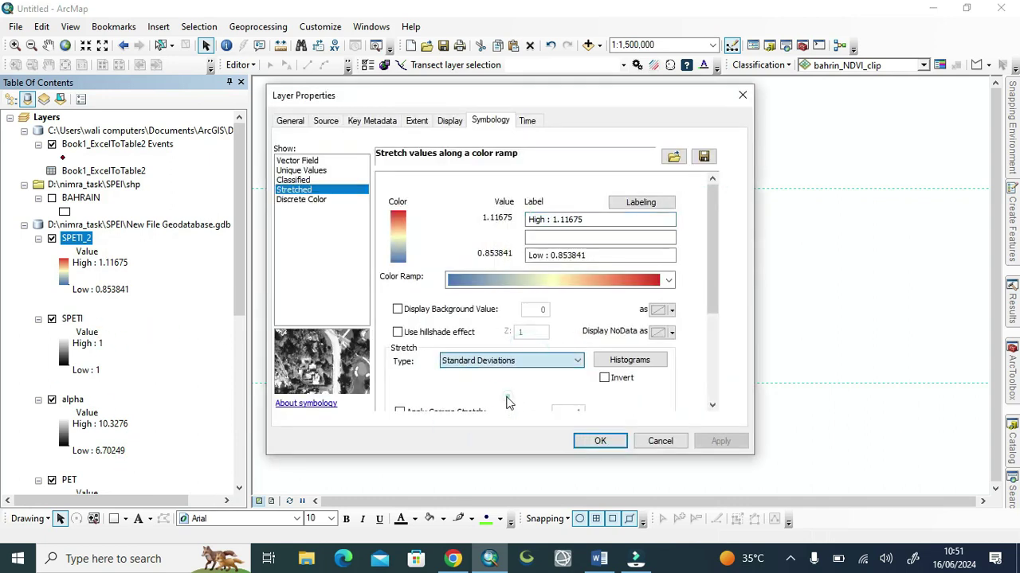
{"action": "left_click", "coordinate": [600, 442]}
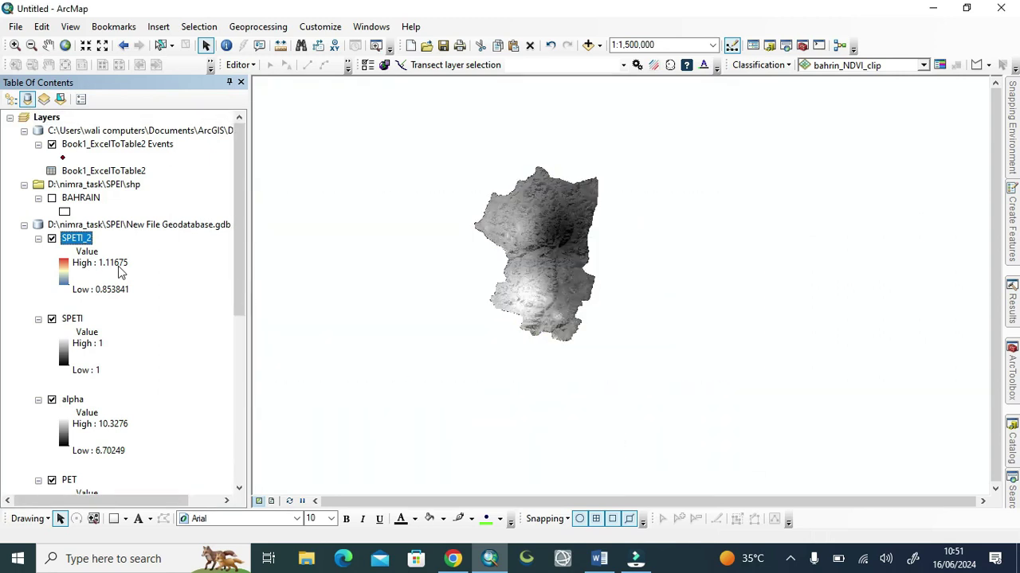
- Examine the SPETI_2 raster's color pattern up close on the map
{"action": "scroll", "coordinate": [555, 246], "scroll_direction": "up", "scroll_amount": 3}
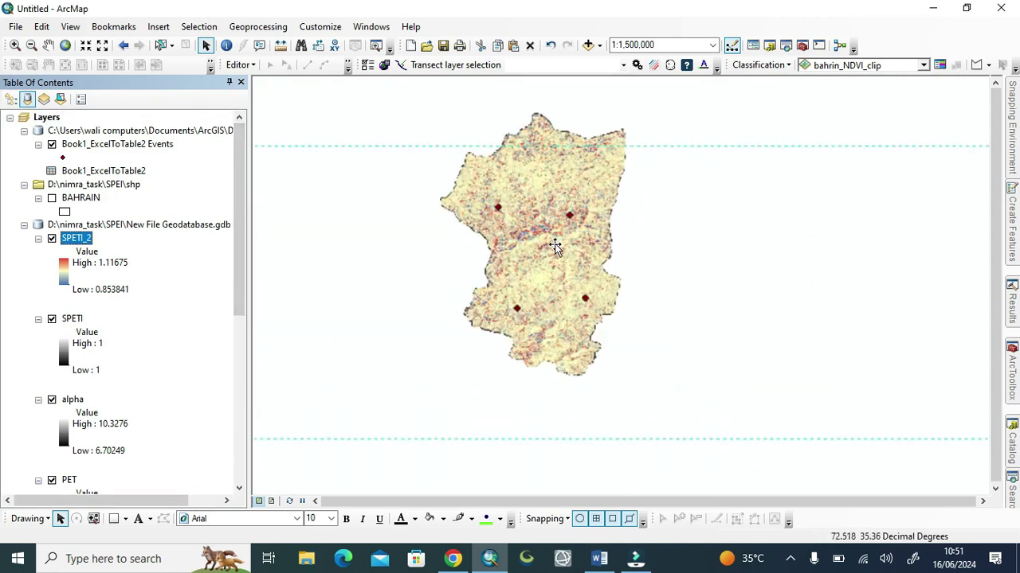
{"action": "scroll", "coordinate": [555, 241], "scroll_direction": "up", "scroll_amount": 2}
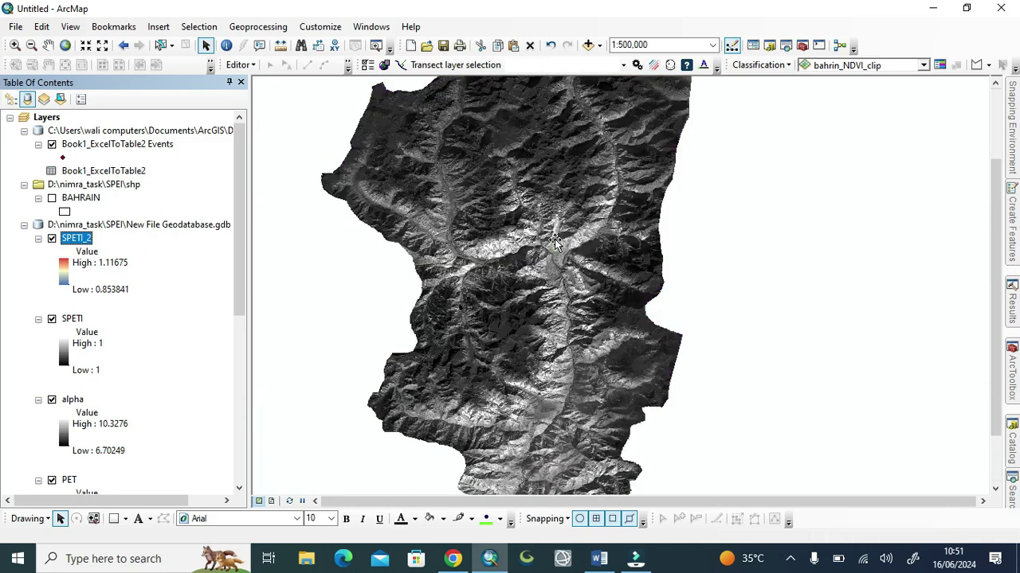
{"action": "scroll", "coordinate": [555, 247], "scroll_direction": "up", "scroll_amount": 3}
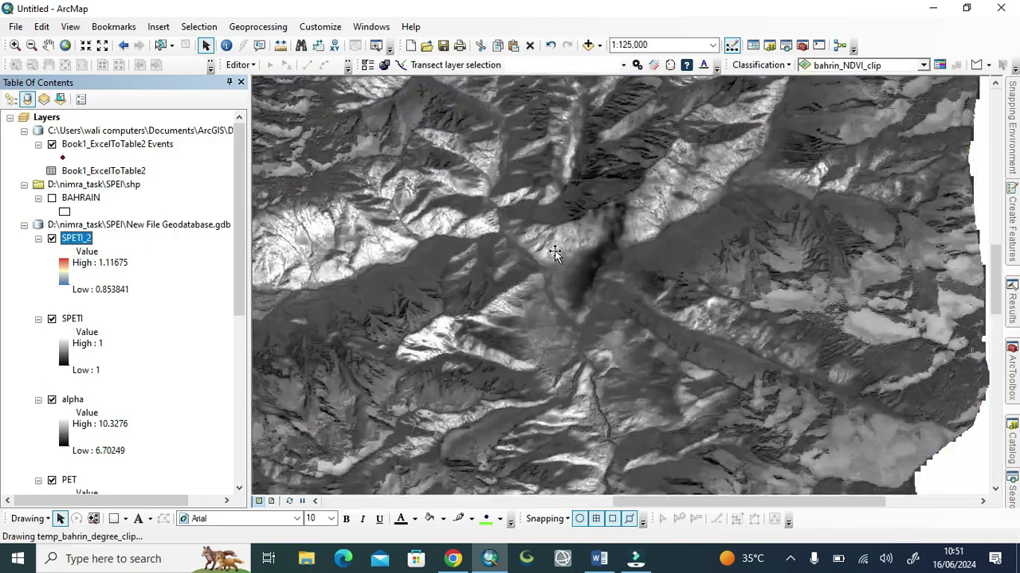
{"action": "scroll", "coordinate": [526, 327], "scroll_direction": "down", "scroll_amount": 2}
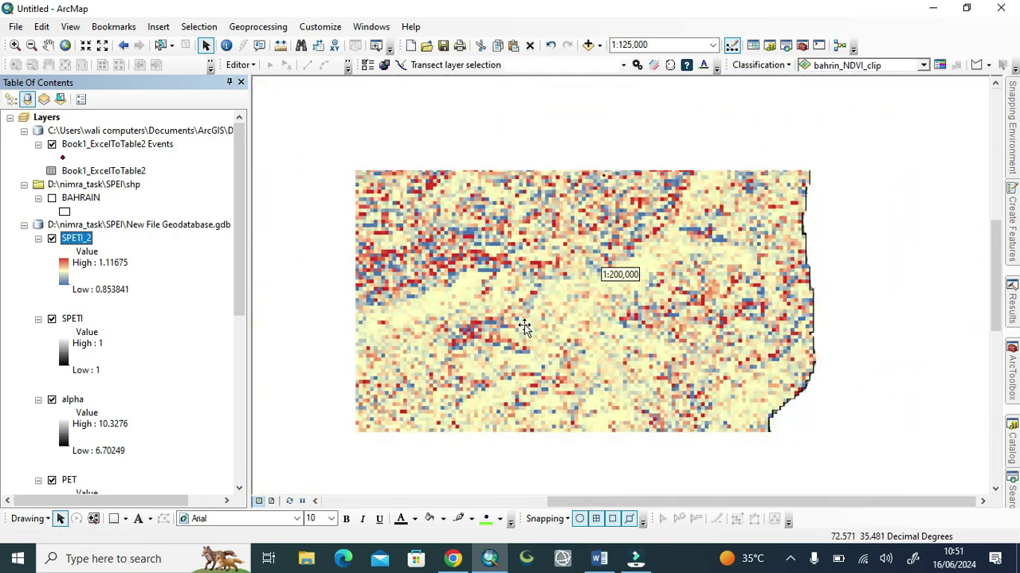